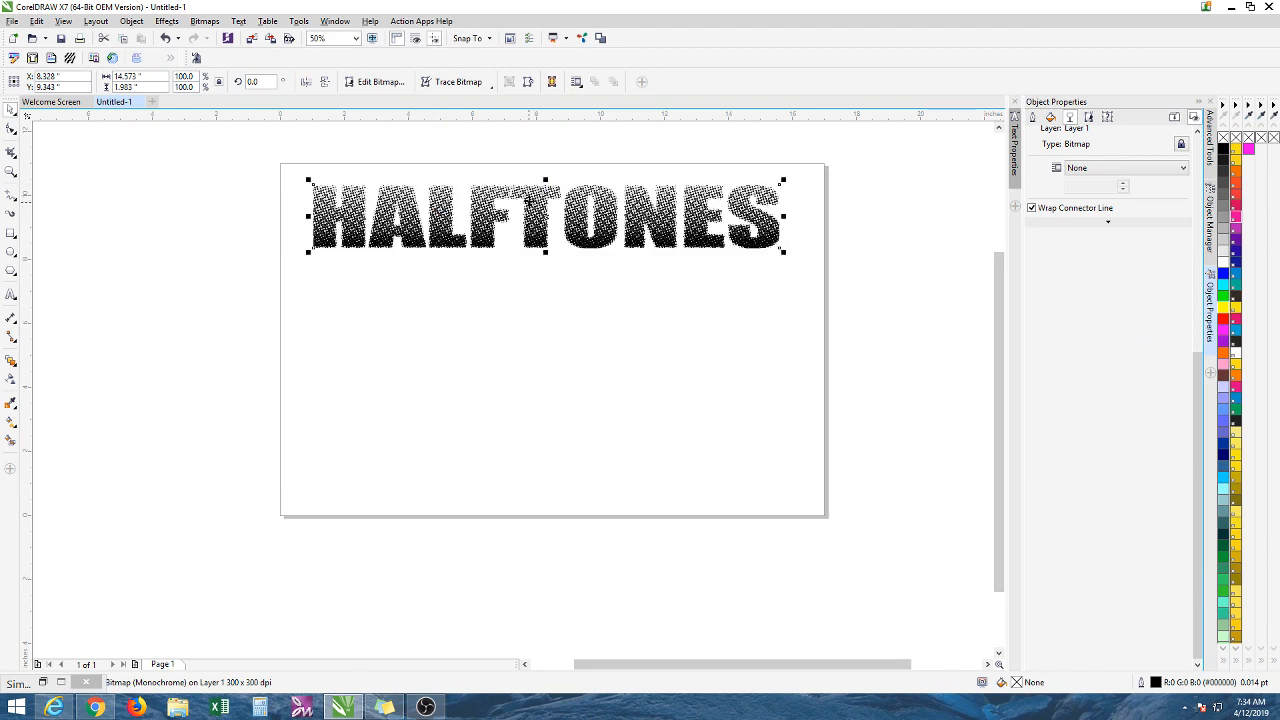
scroll(535, 195, "up", 2)
scroll(561, 194, "down", 1)
scroll(566, 188, "down", 2)
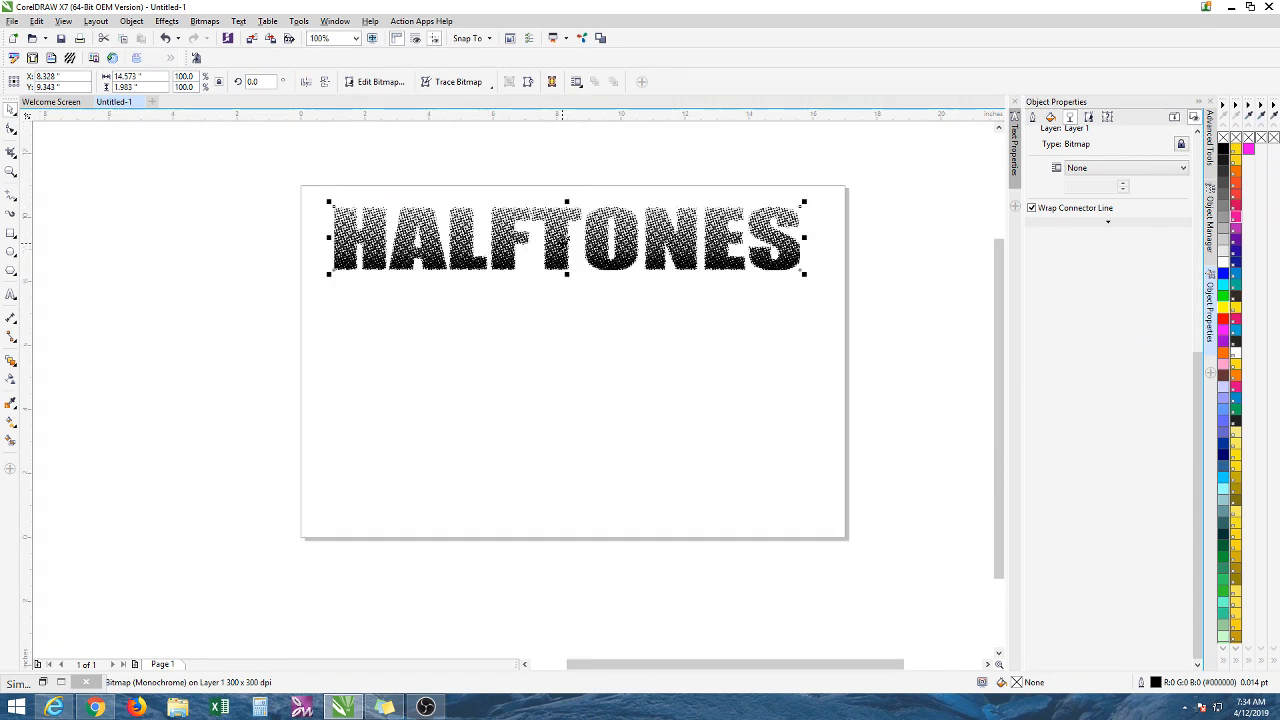
left_click(686, 363)
scroll(620, 243, "up", 1)
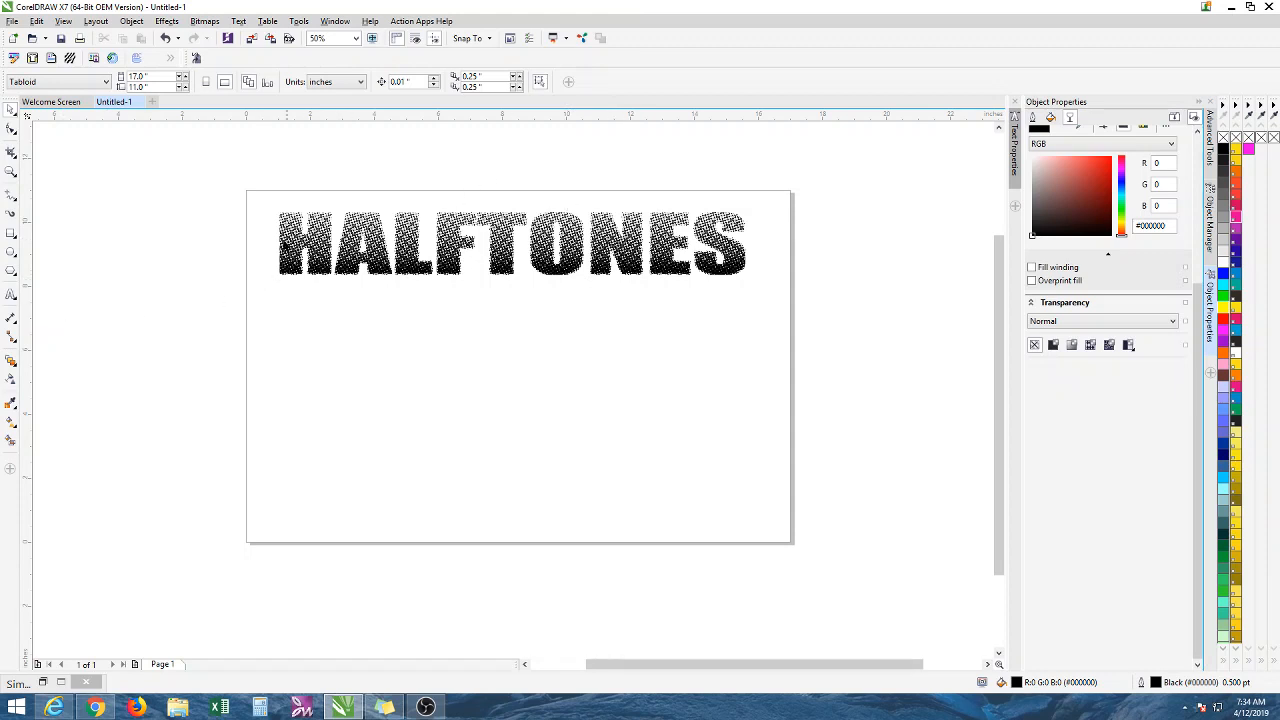
left_click(284, 243)
left_click(11, 233)
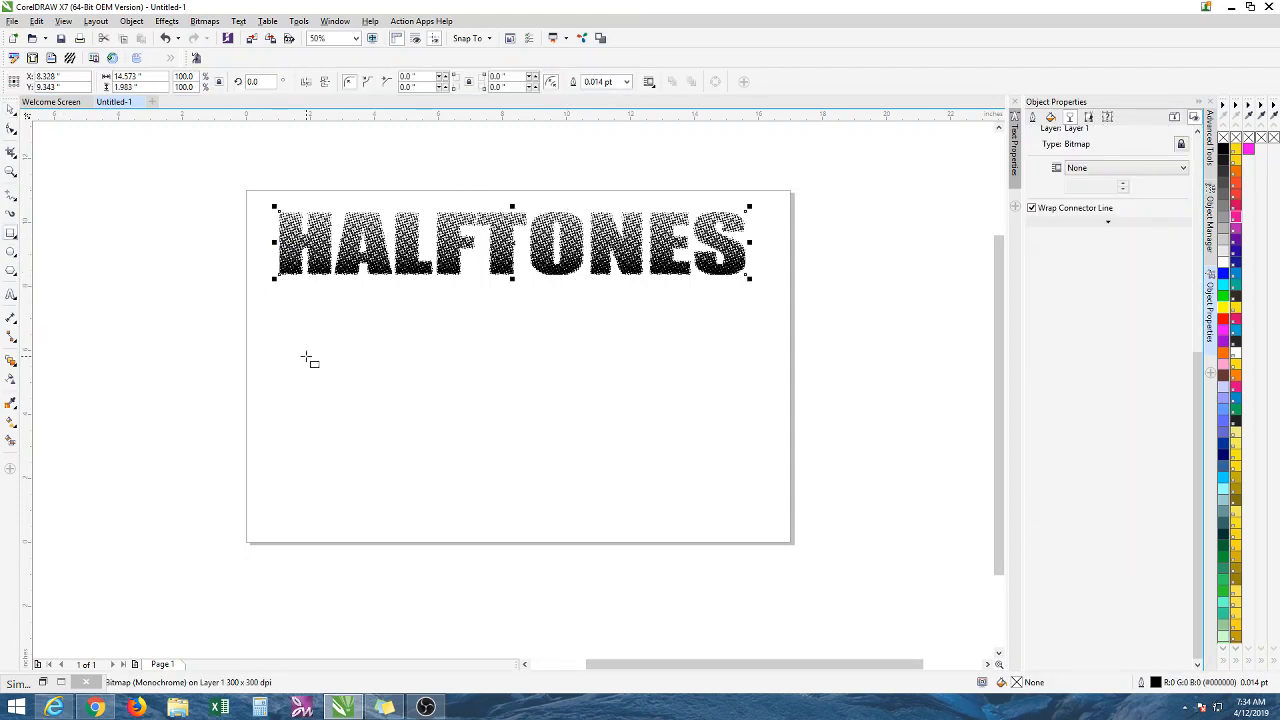
left_click_drag(260, 310, 401, 426)
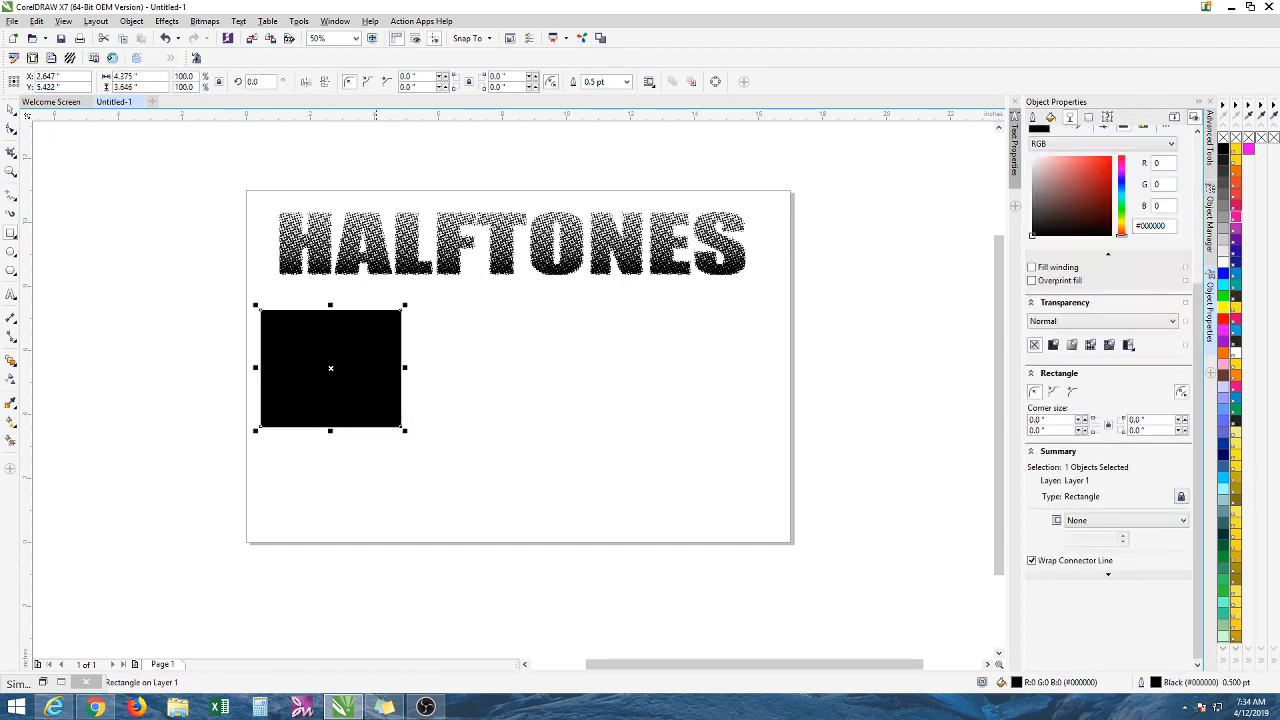
key("Delete")
Draw a circle about 4.54 in in diameter below the H end of the HALFTONES text.
left_click(11, 252)
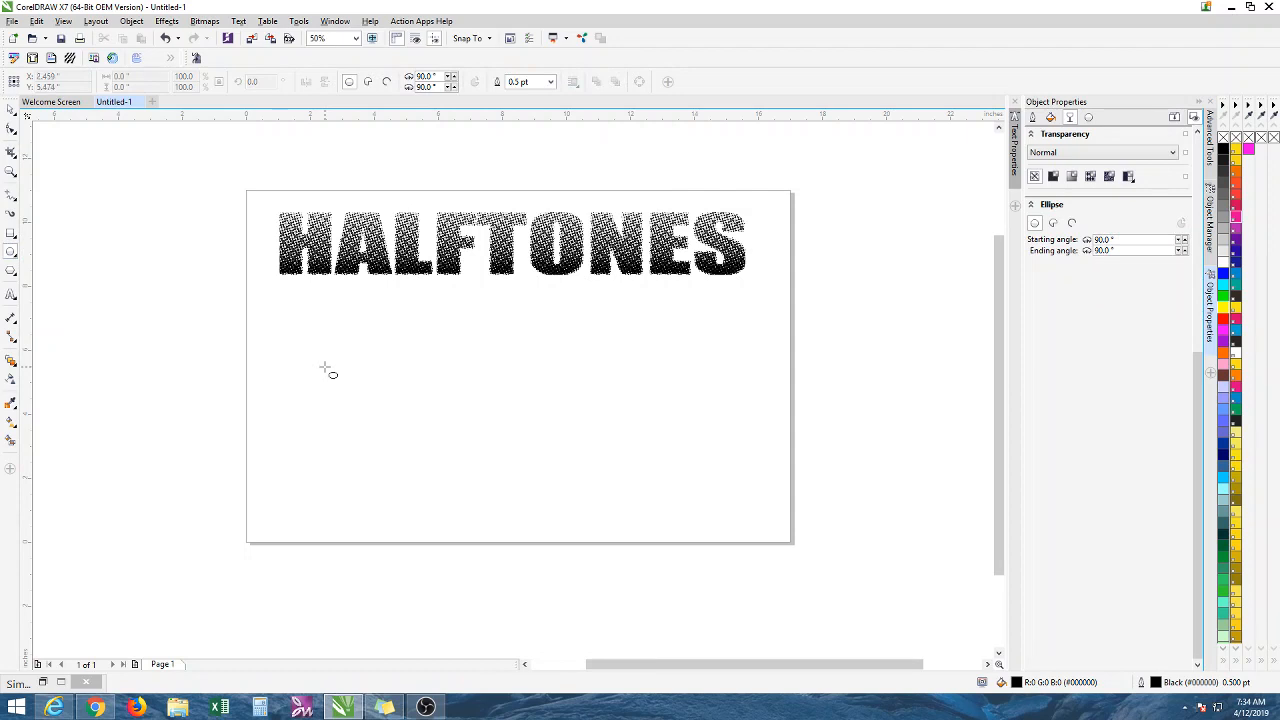
left_click_drag(324, 369, 427, 468)
left_click(11, 108)
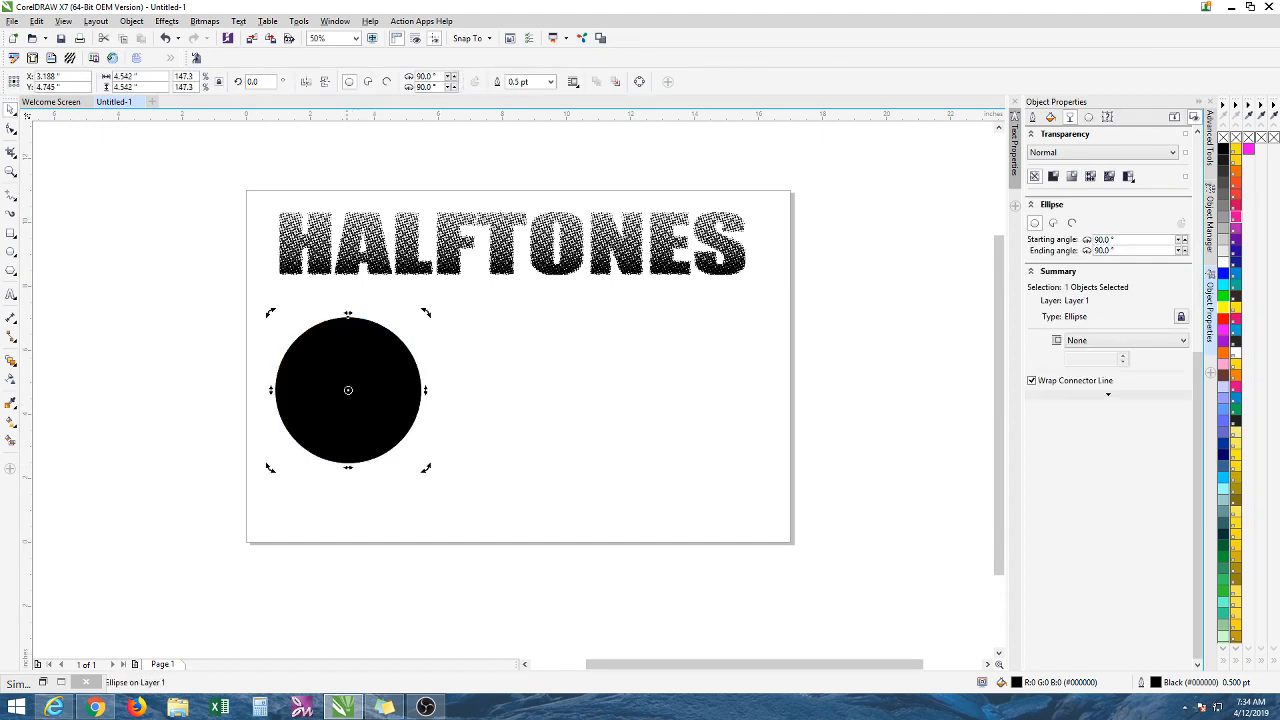
left_click(560, 366)
Apply an elliptical fountain transparency to the circle, fading toward its edge, with the midpoint at 70%.
left_click(395, 360)
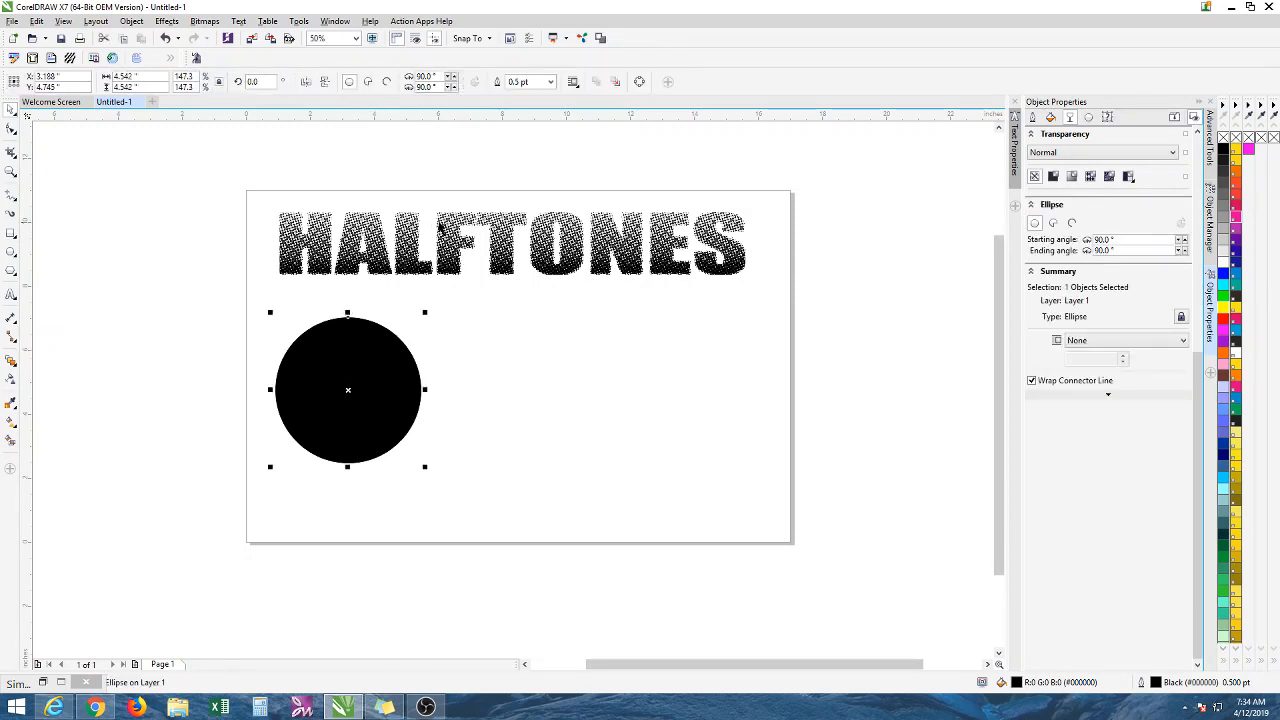
left_click(1071, 176)
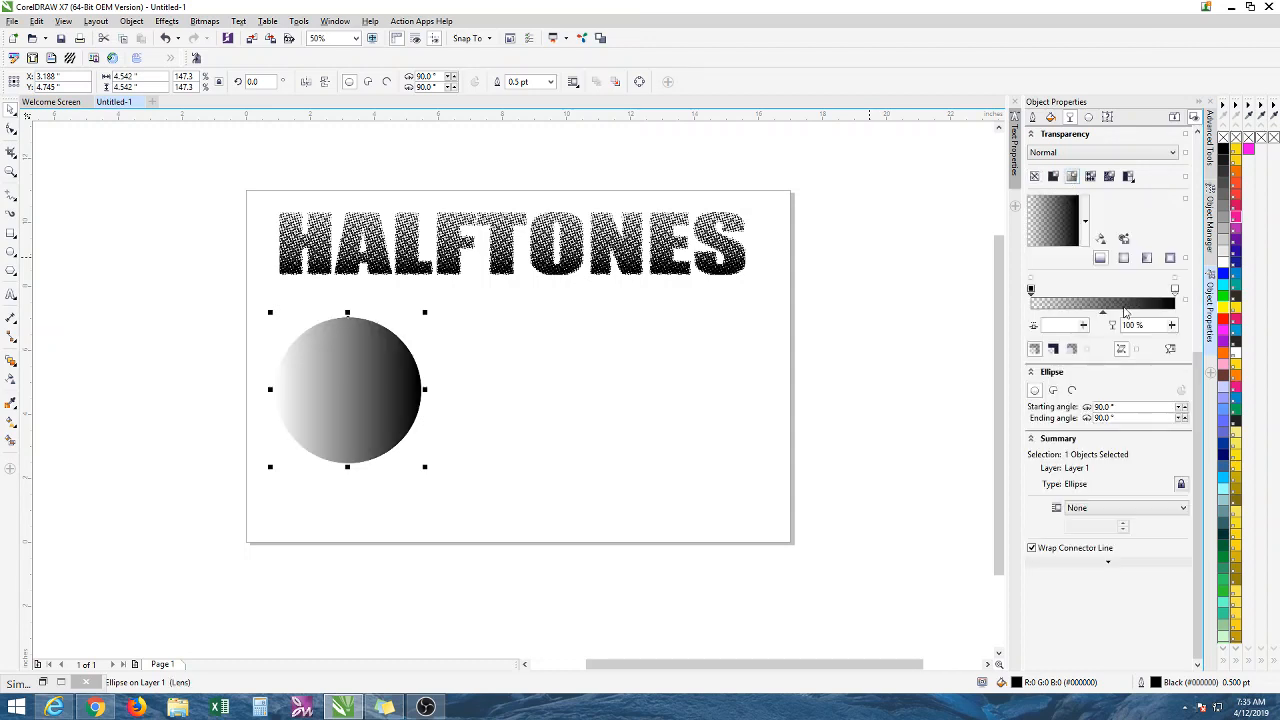
left_click(1124, 258)
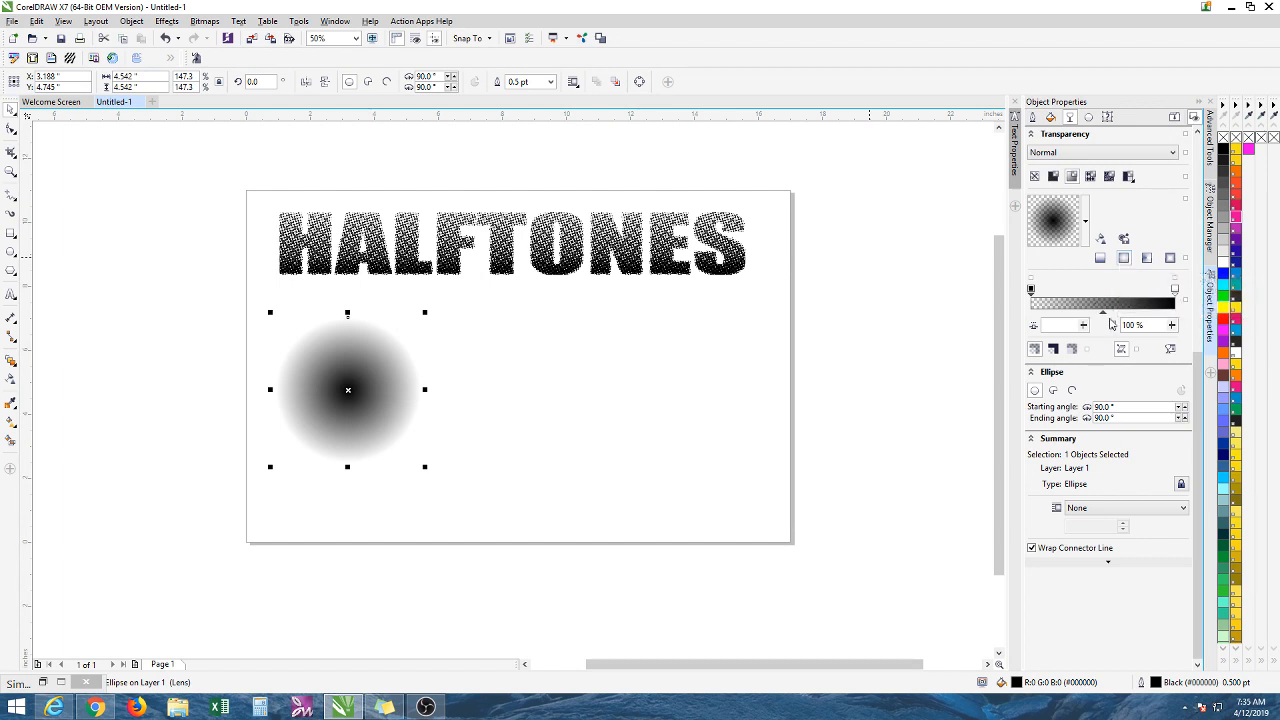
left_click_drag(1108, 322, 1124, 313)
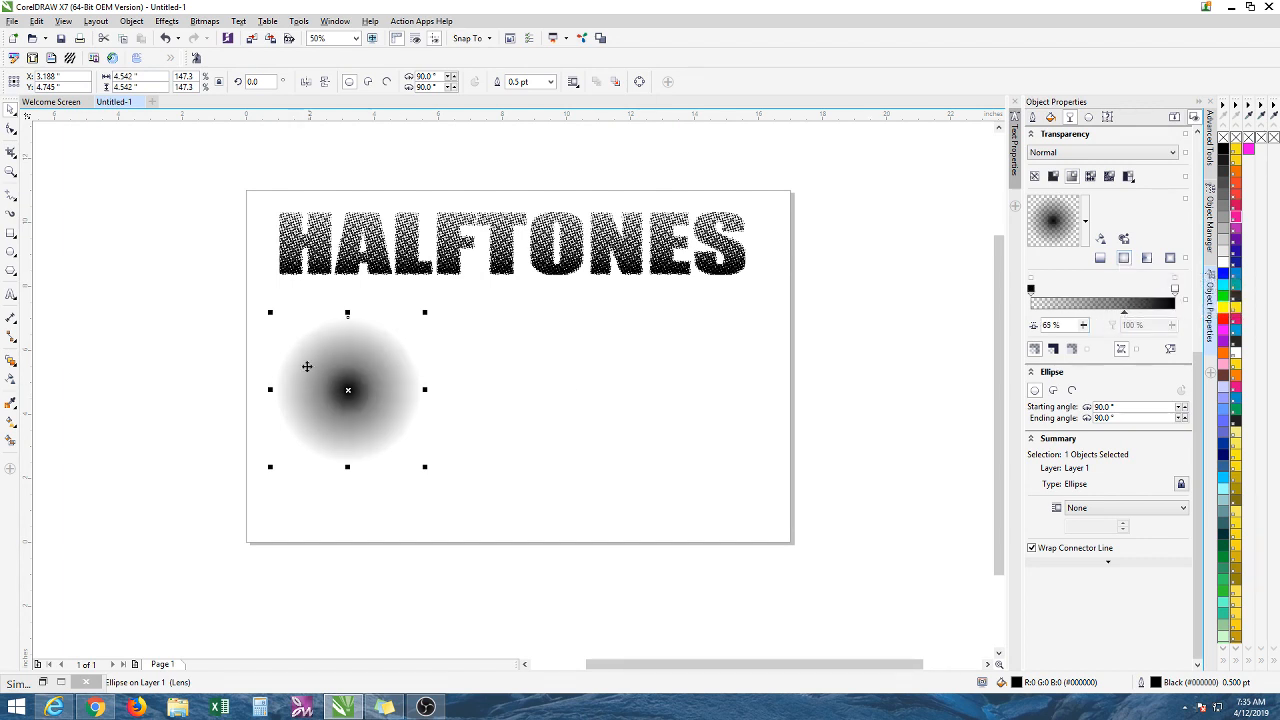
scroll(343, 372, "up", 1)
scroll(374, 374, "up", 1)
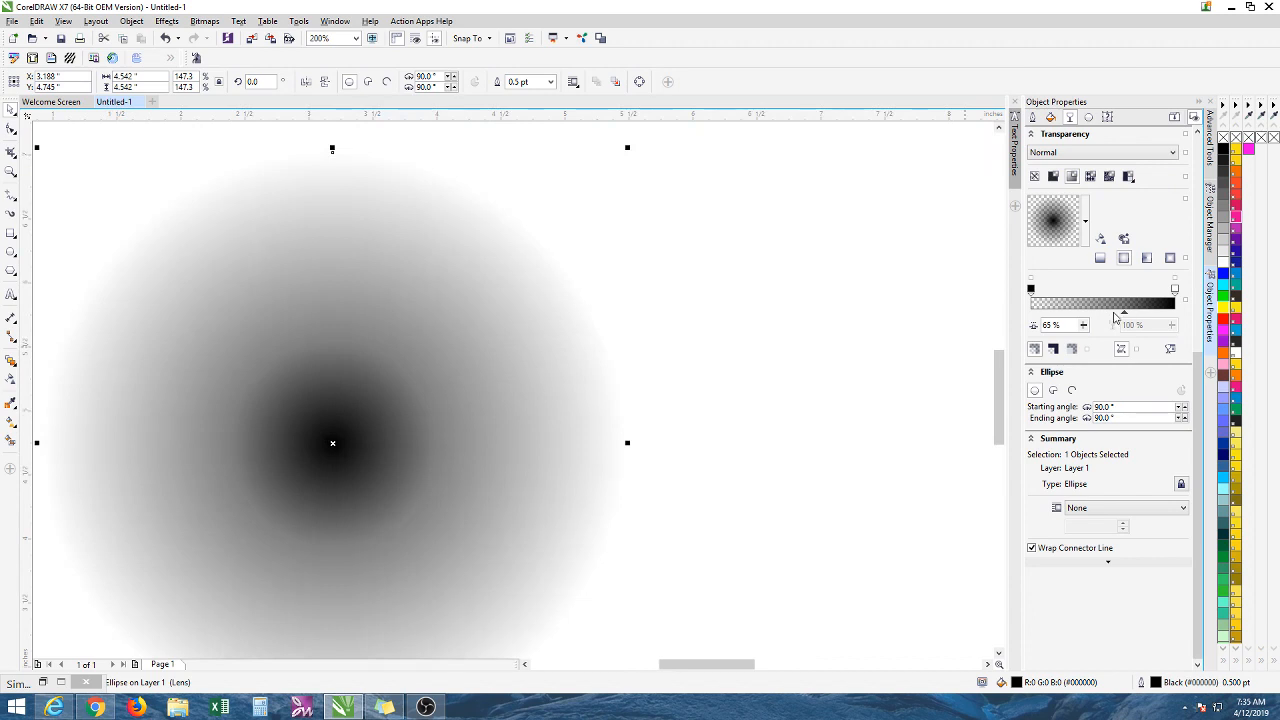
mouse_move(1125, 316)
left_mouse_down()
mouse_move(1074, 316)
mouse_move(1130, 314)
left_mouse_up()
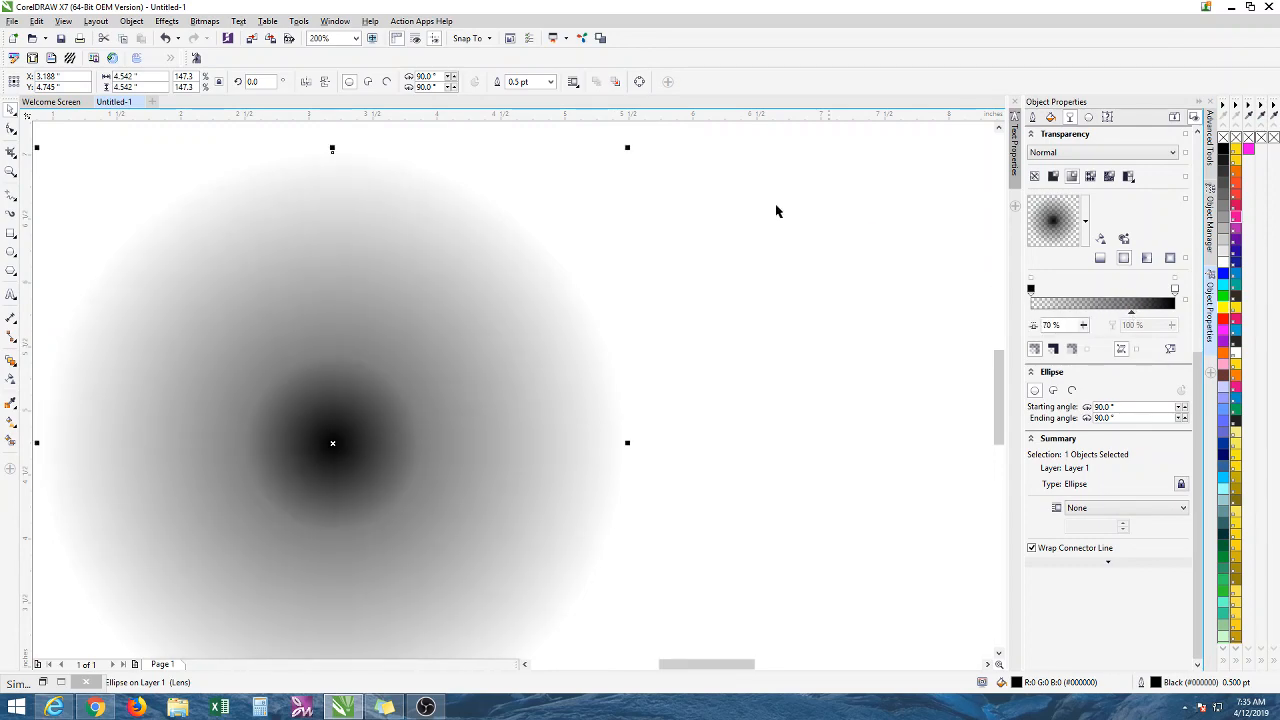
Convert the faded circle to a 300 dpi bitmap in Grayscale (8-bit) color mode.
left_click(758, 231)
scroll(536, 372, "down", 3)
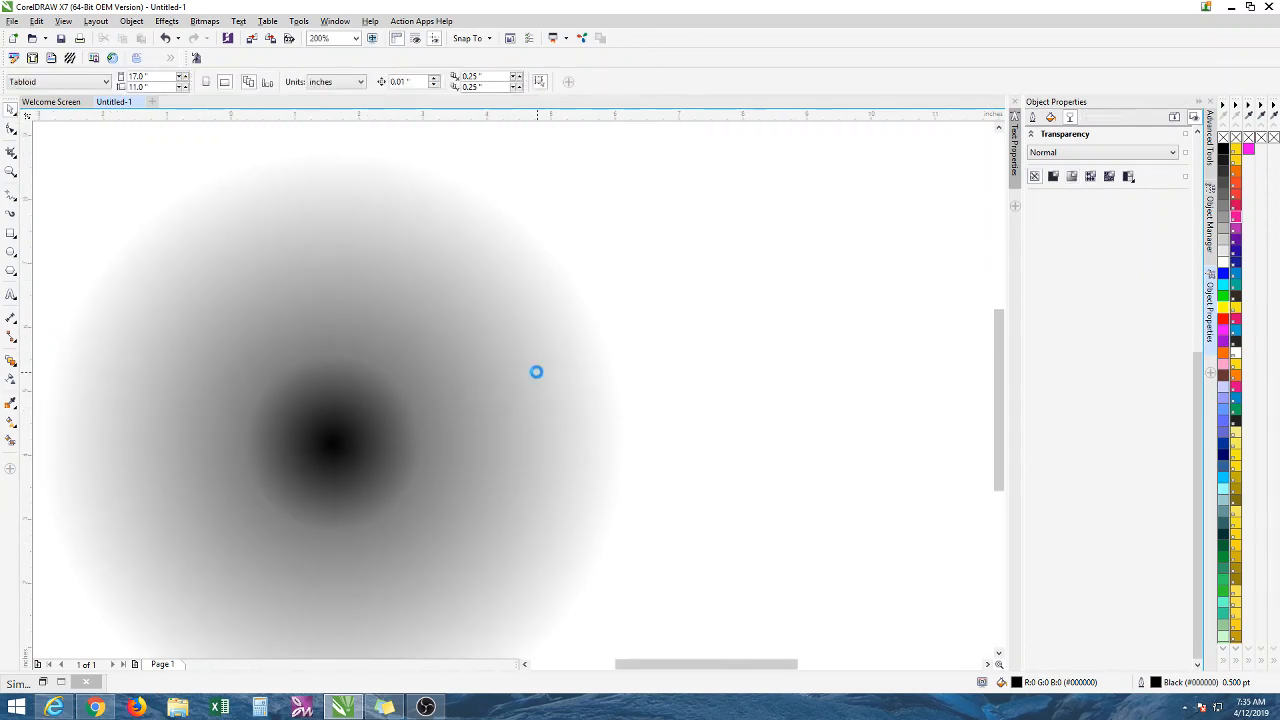
left_click(485, 315)
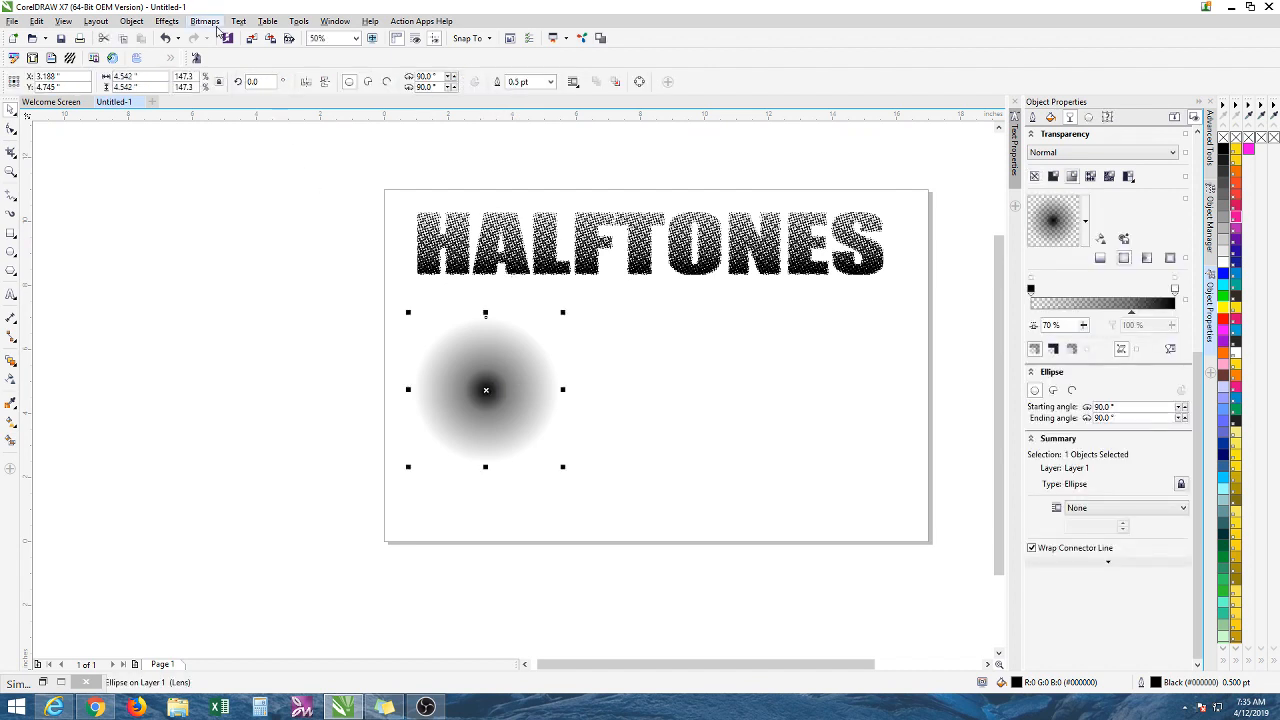
left_click(205, 21)
left_click(250, 35)
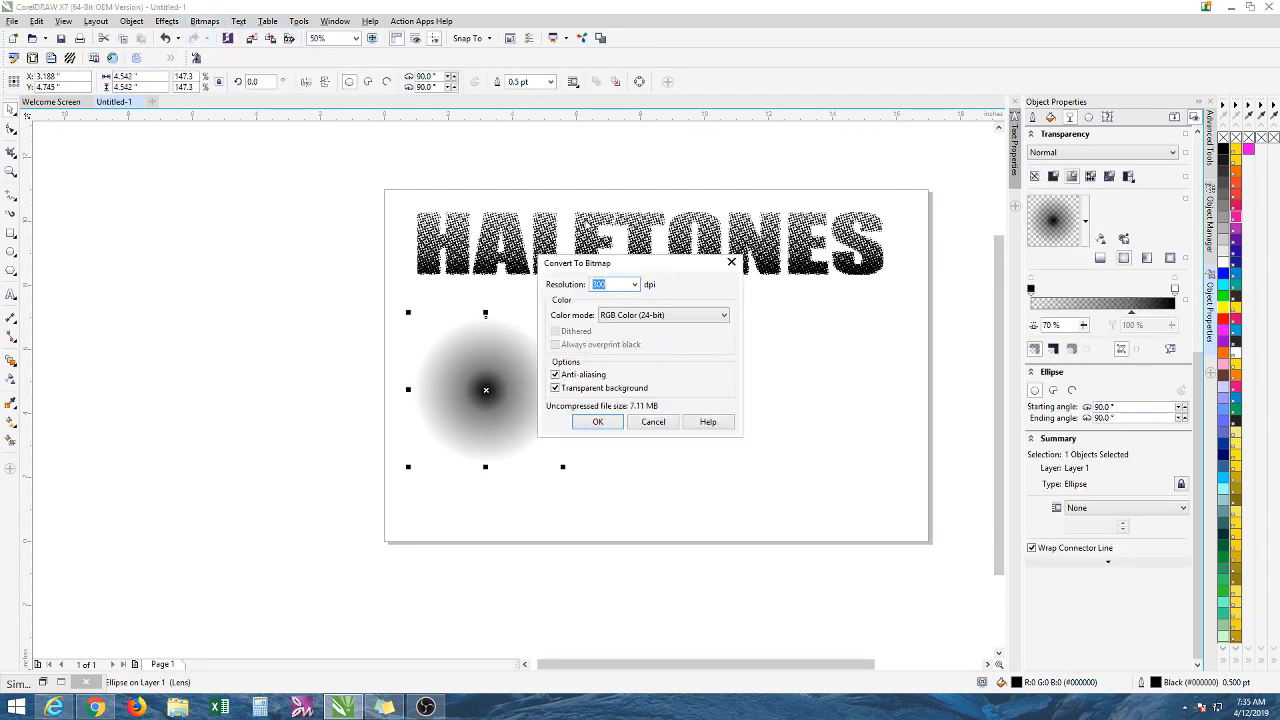
left_click(628, 318)
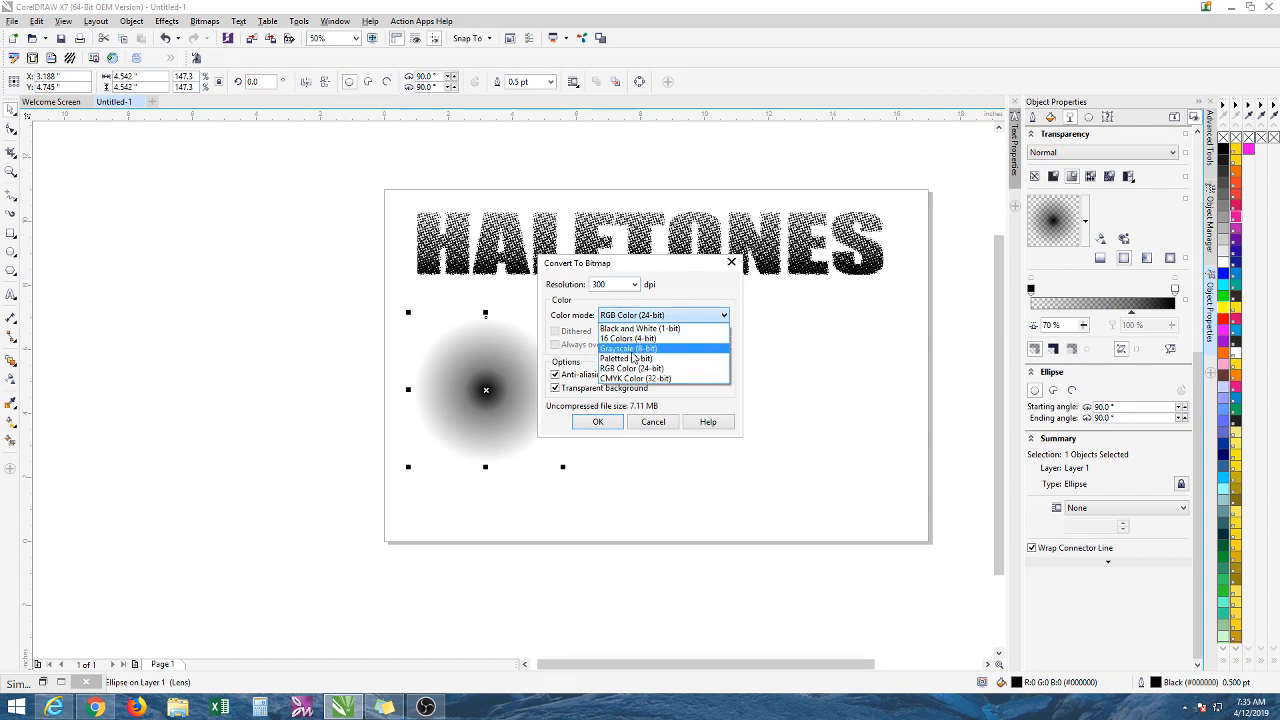
left_click(632, 352)
left_click(598, 421)
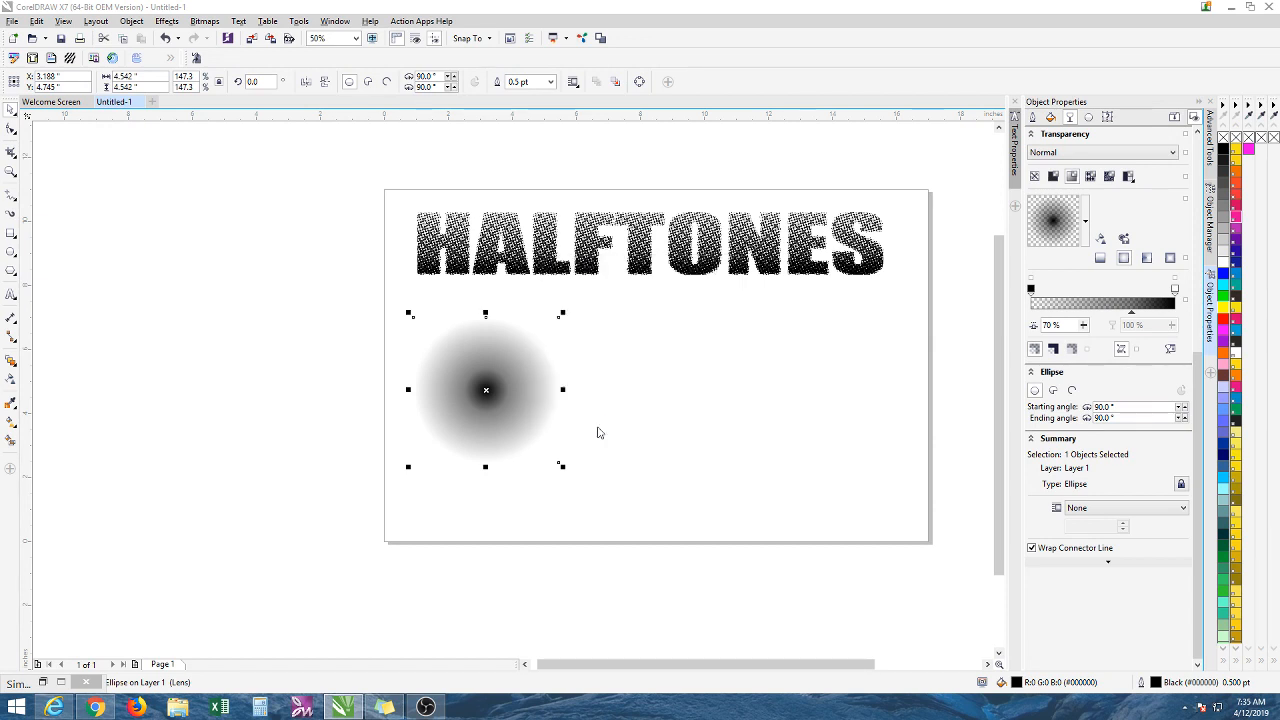
Apply the Halftone color transform to the circle bitmap with a max dot radius of 7 and a black angle of 44°.
left_click(205, 21)
mouse_move(263, 341)
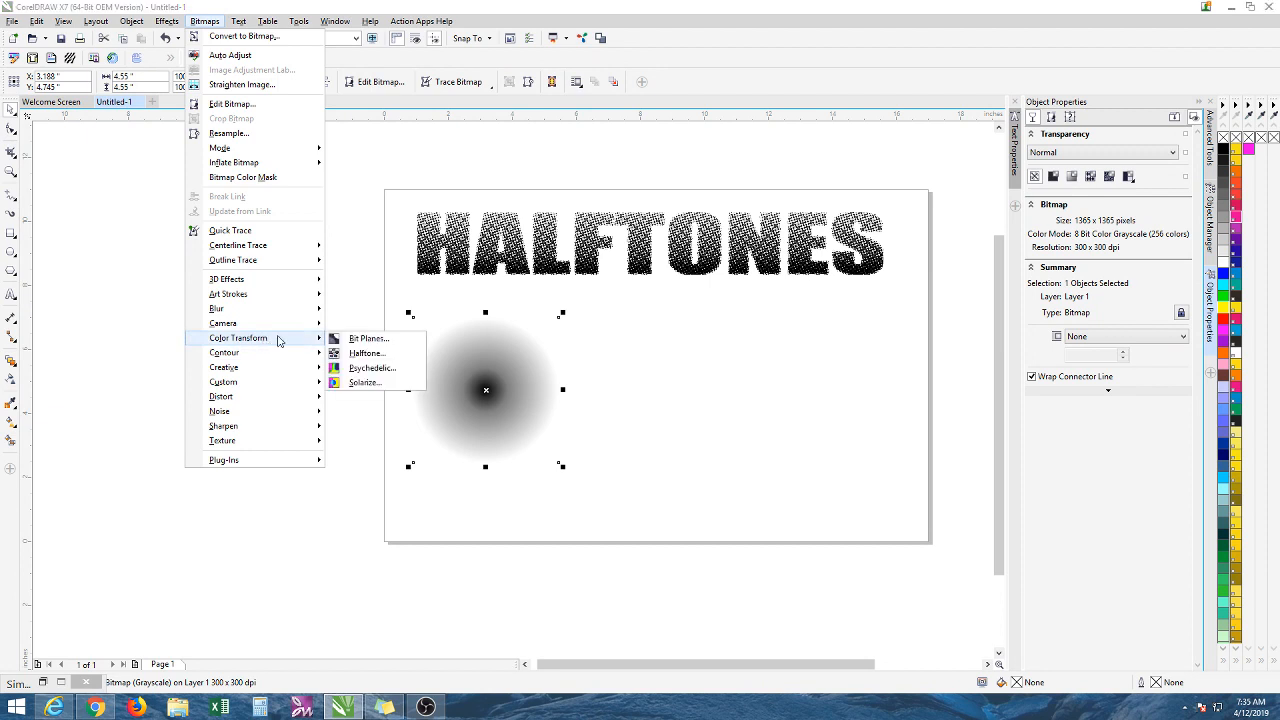
left_click(370, 353)
left_click_drag(608, 278, 586, 314)
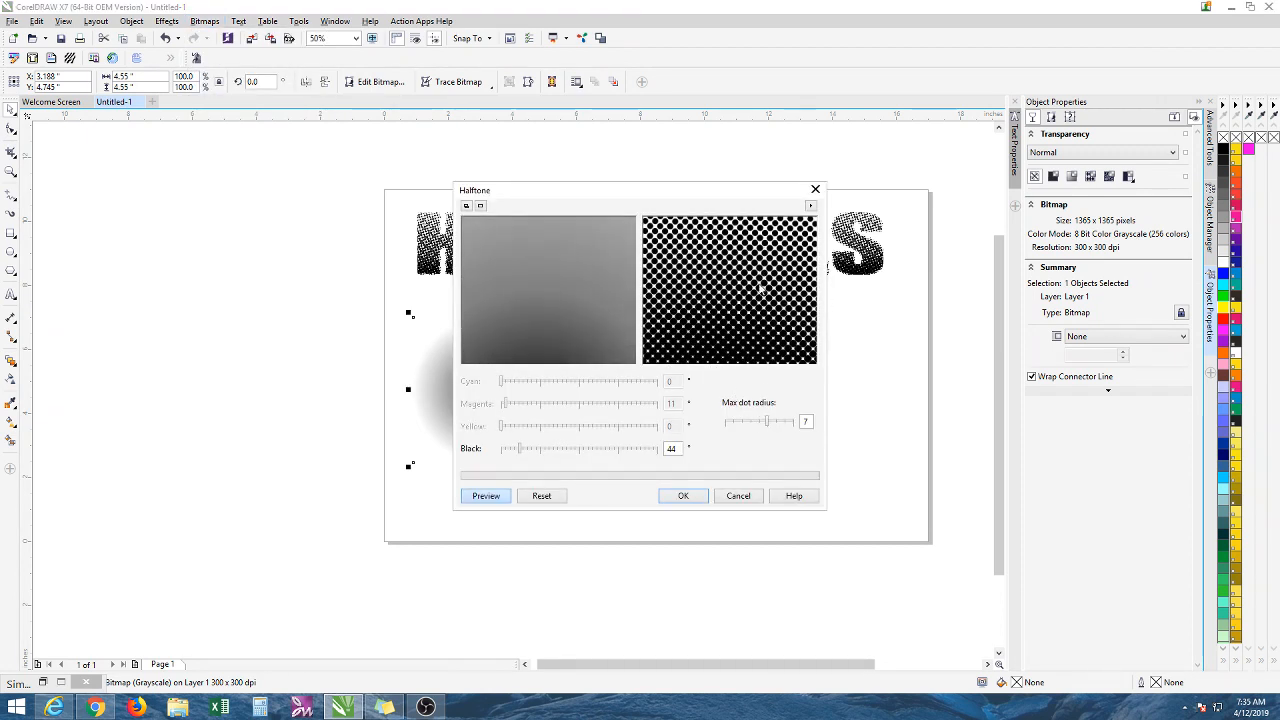
left_click_drag(546, 240, 550, 314)
right_click(684, 267)
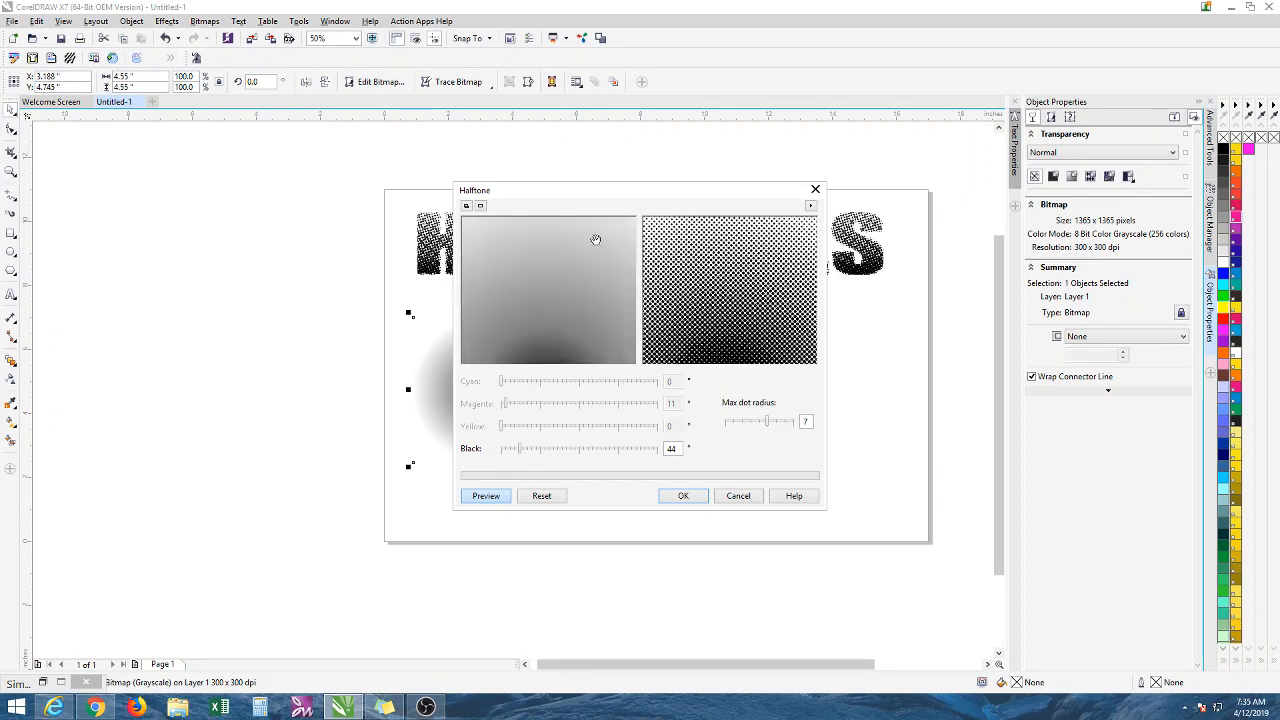
left_click_drag(595, 240, 590, 290)
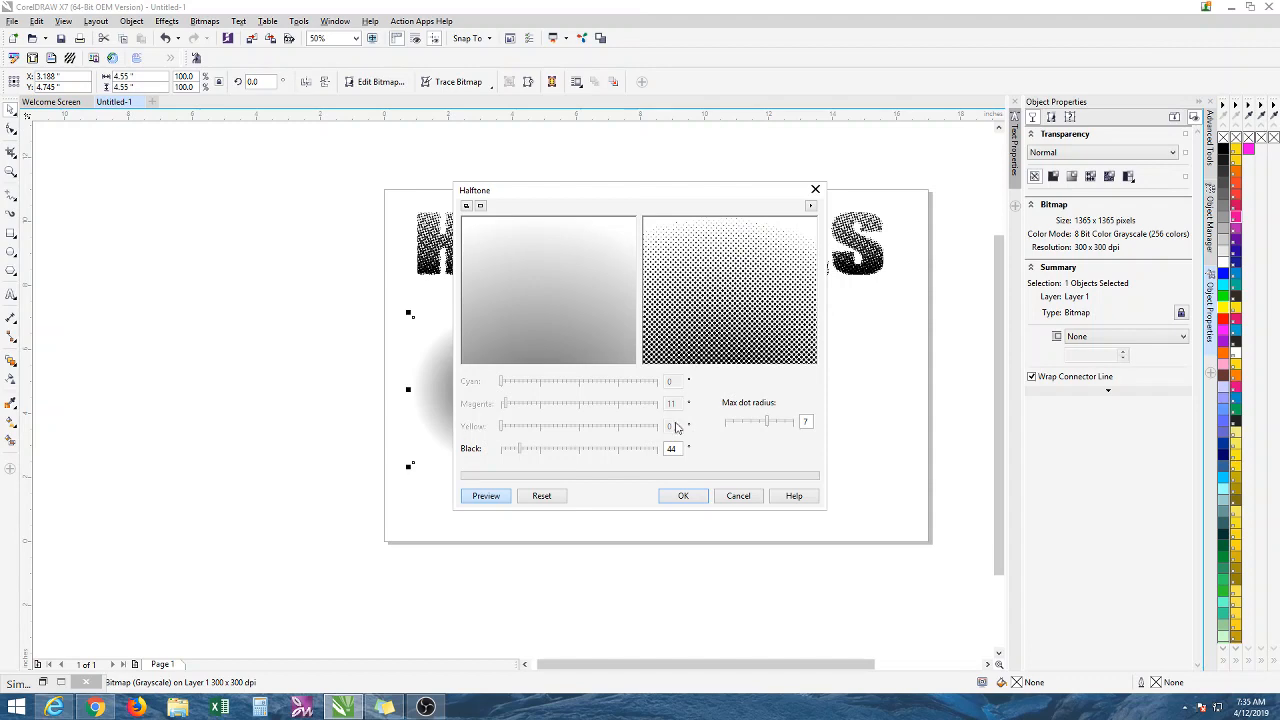
left_click(683, 496)
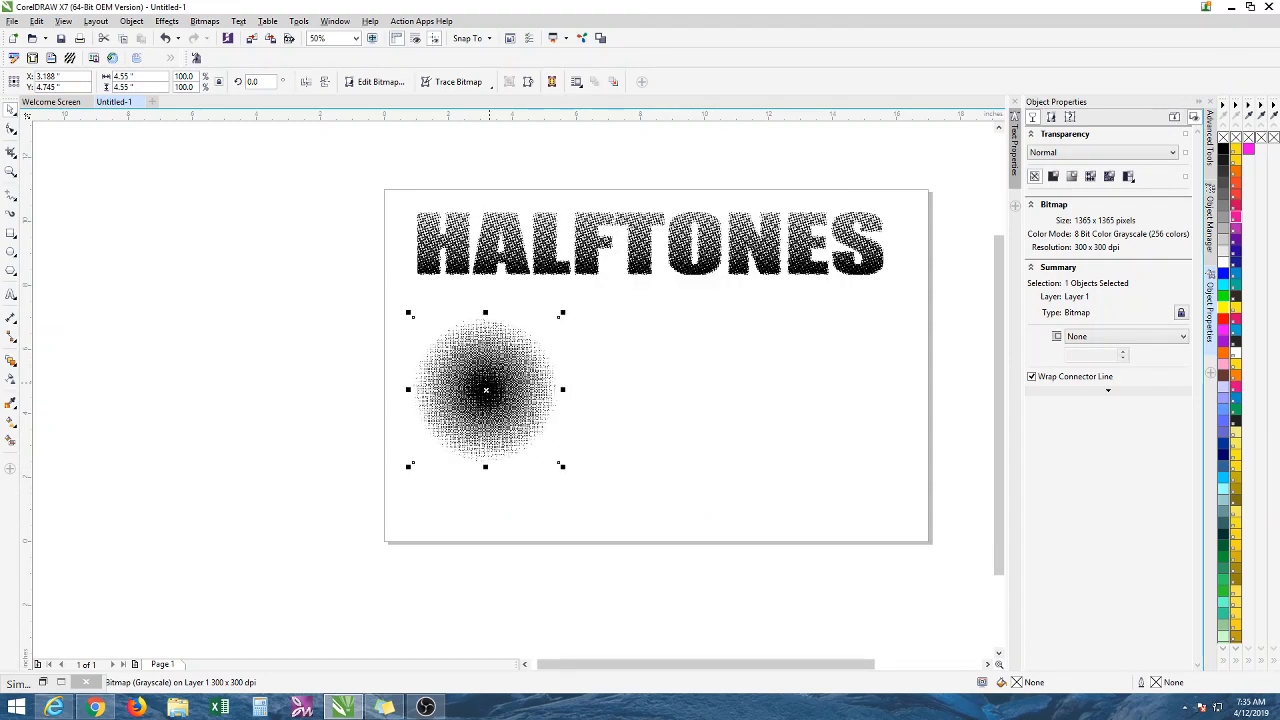
Move the halftone circle up and left, centering it at about X 2.876 in, Y 5.328 in.
scroll(543, 378, "up", 2)
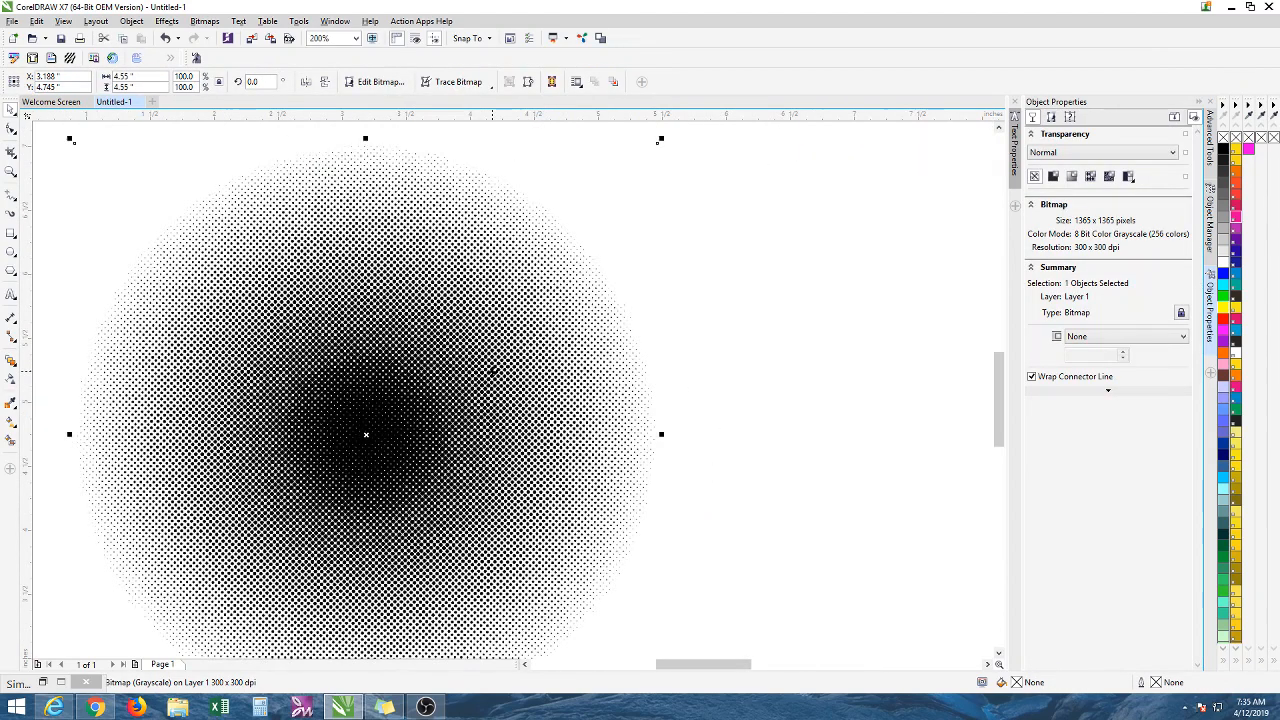
scroll(493, 371, "down", 1)
left_click_drag(474, 383, 453, 348)
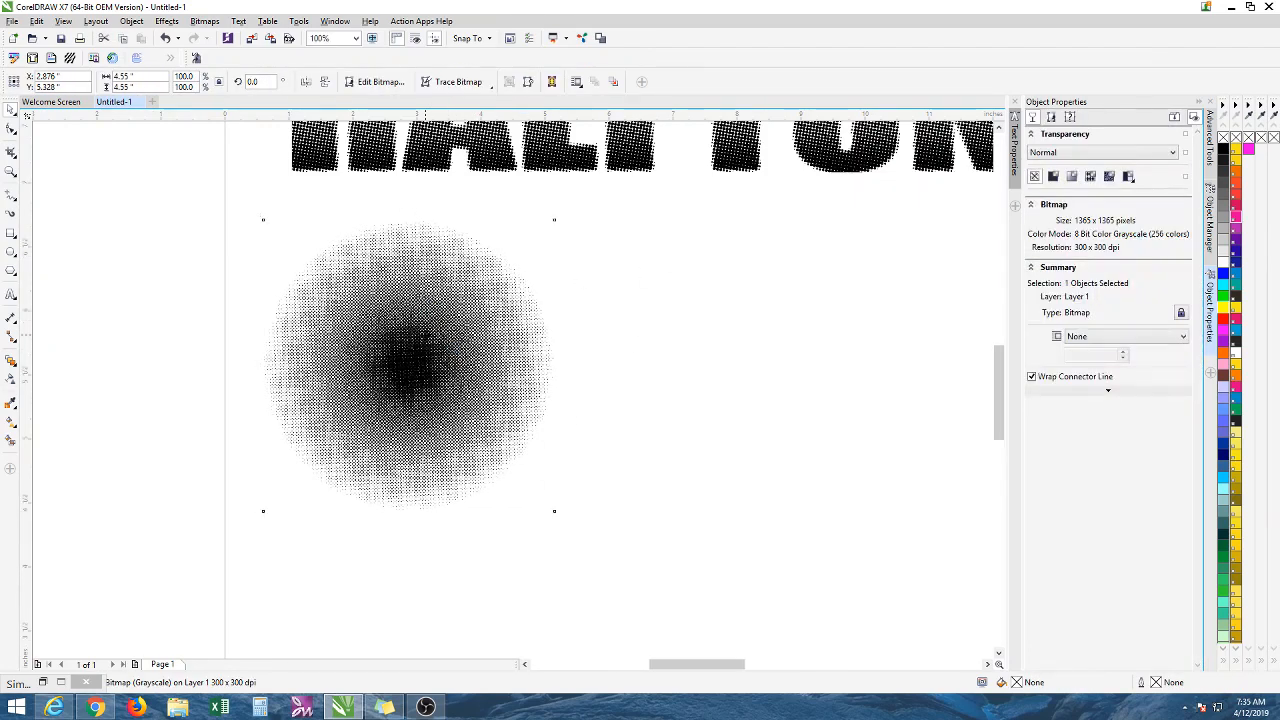
Examine the halftone circle's dot pattern up close and at normal size.
scroll(425, 336, "up", 1)
scroll(480, 332, "down", 1)
scroll(536, 292, "down", 1)
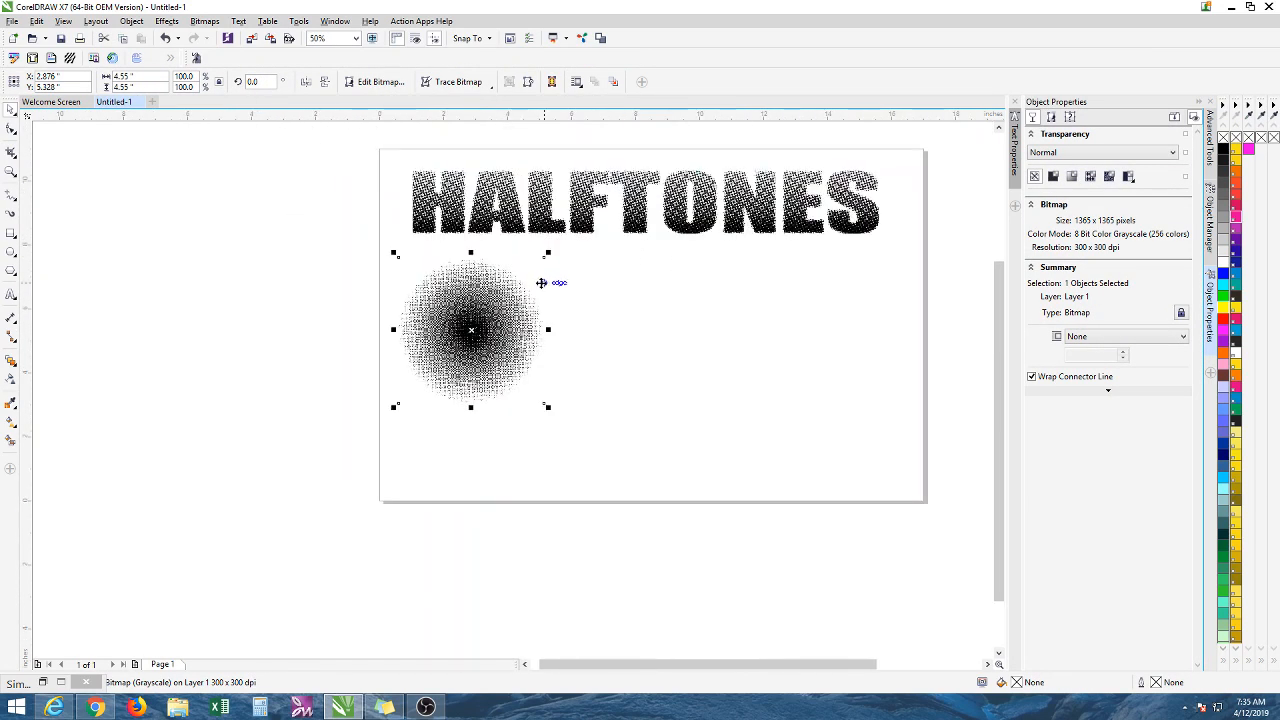
scroll(541, 283, "up", 1)
key("Escape")
scroll(496, 284, "up", 1)
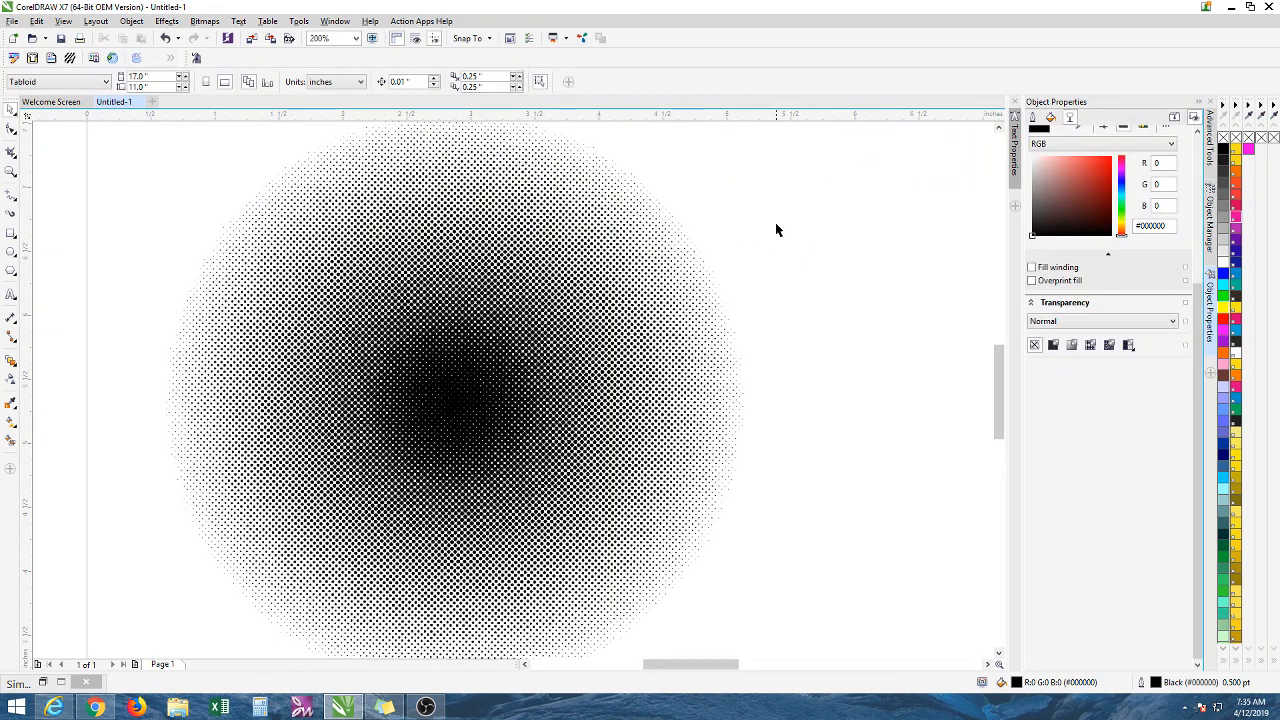
scroll(530, 355, "down", 1)
left_click(529, 373)
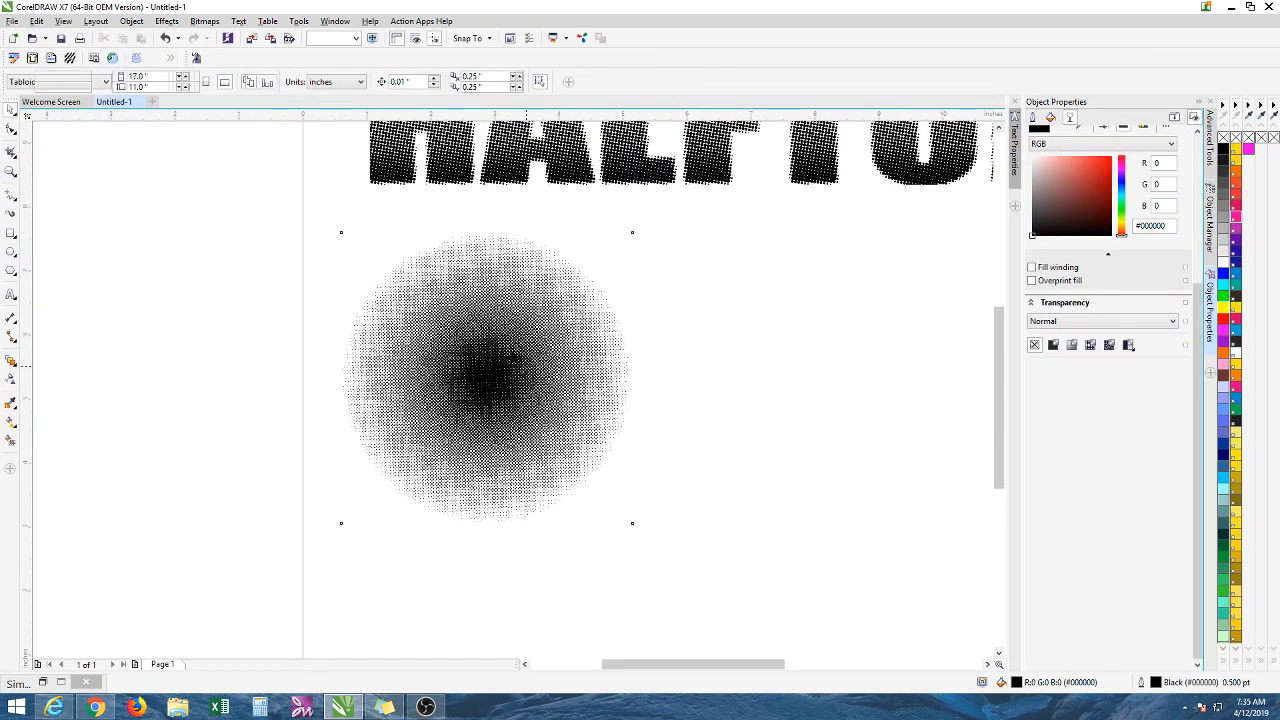
left_click(767, 238)
Convert the halftone circle to a 300 dpi bitmap in RGB Color (24-bit) mode.
left_click(555, 378)
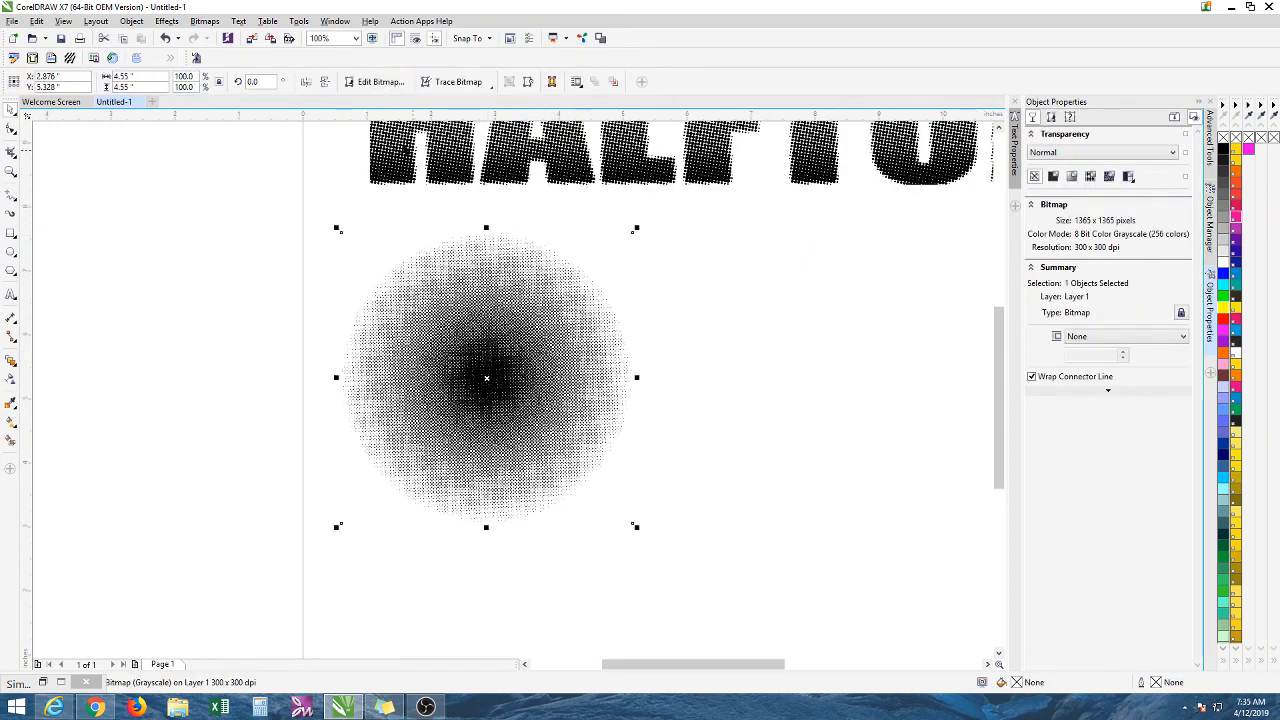
left_click(326, 224)
left_click(400, 290)
left_click(205, 21)
left_click(213, 38)
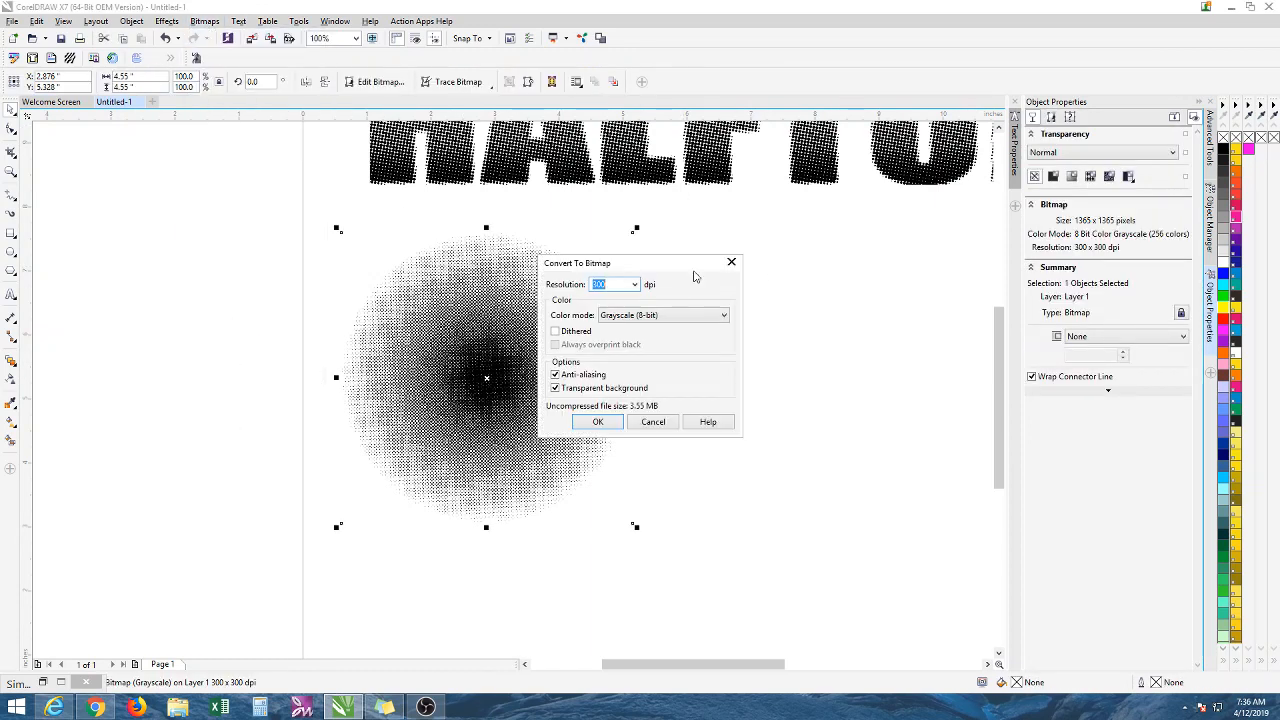
left_click(661, 318)
left_click(627, 368)
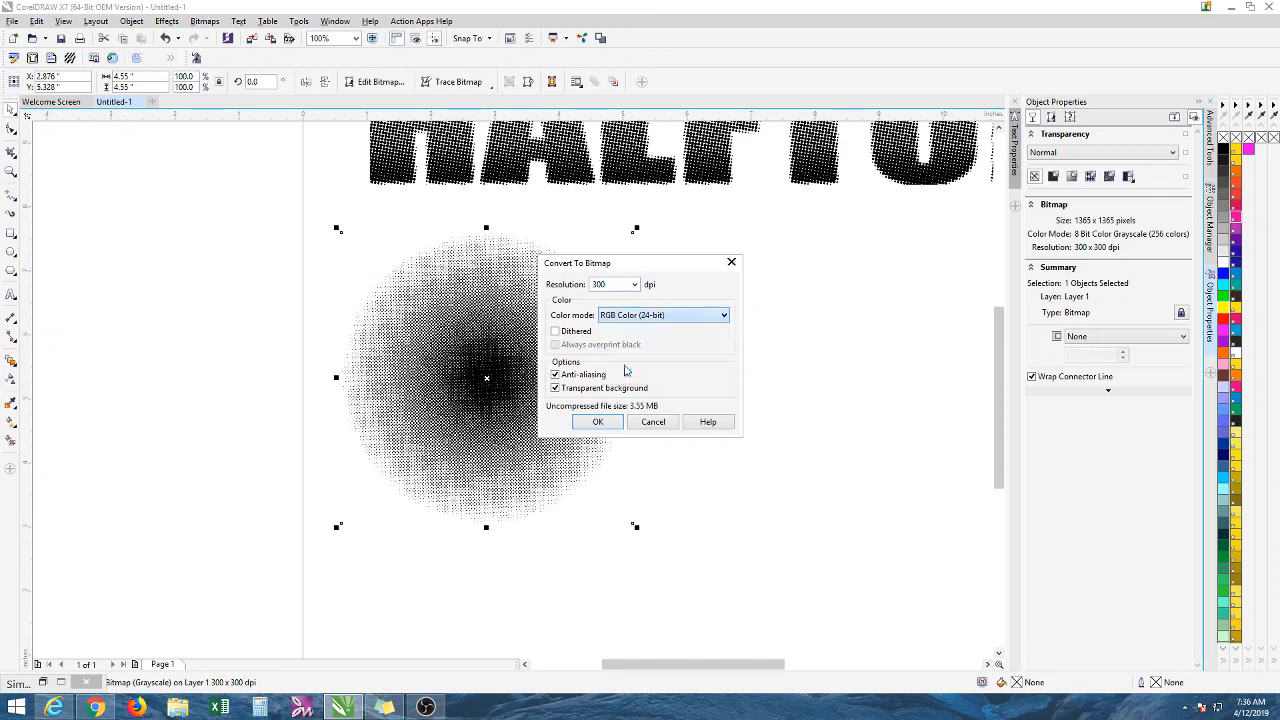
left_click(597, 421)
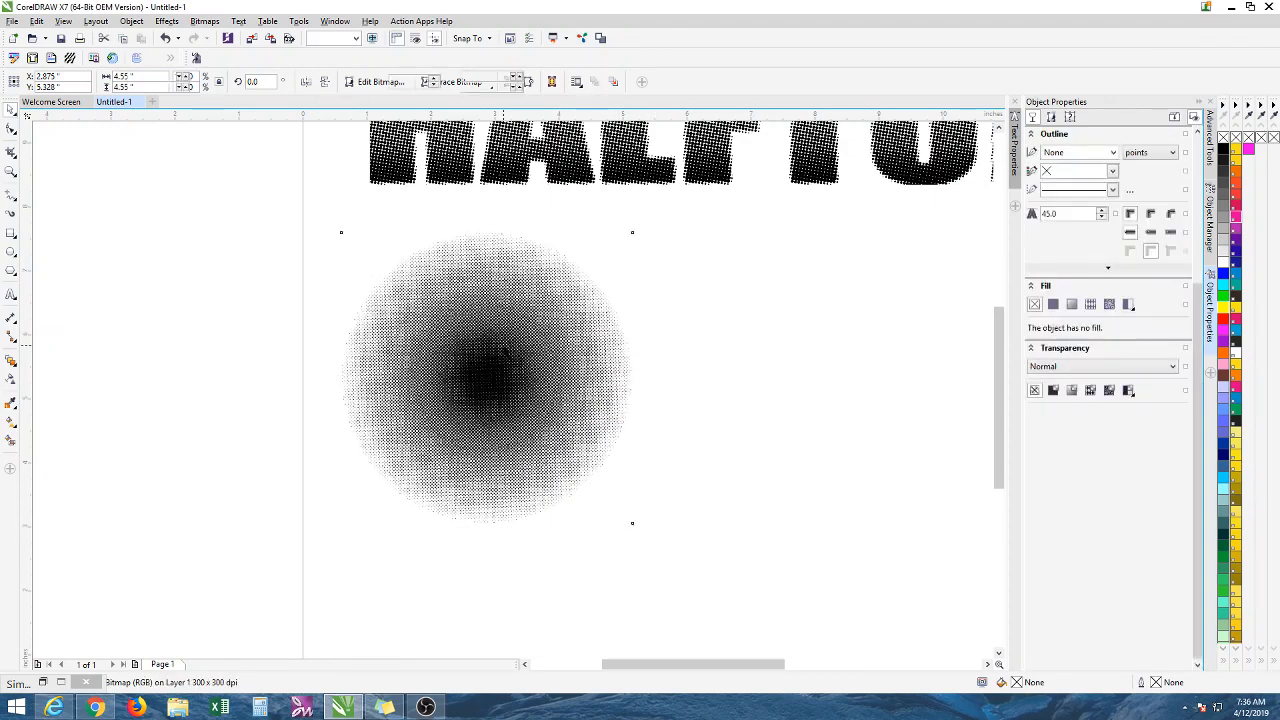
Convert the circle bitmap to 1-bit black and white using the Halftone method, Round screen, 45 degrees and 9 lines per inch.
left_click(205, 22)
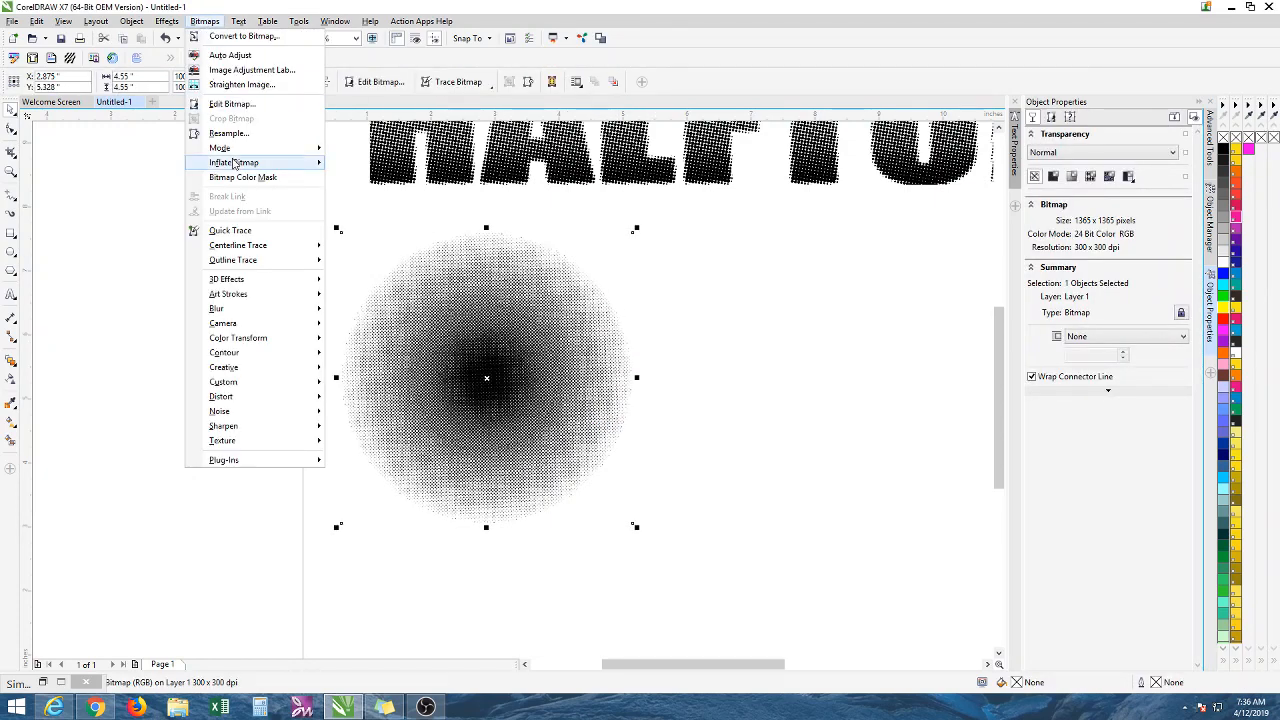
mouse_move(305, 149)
left_click(380, 148)
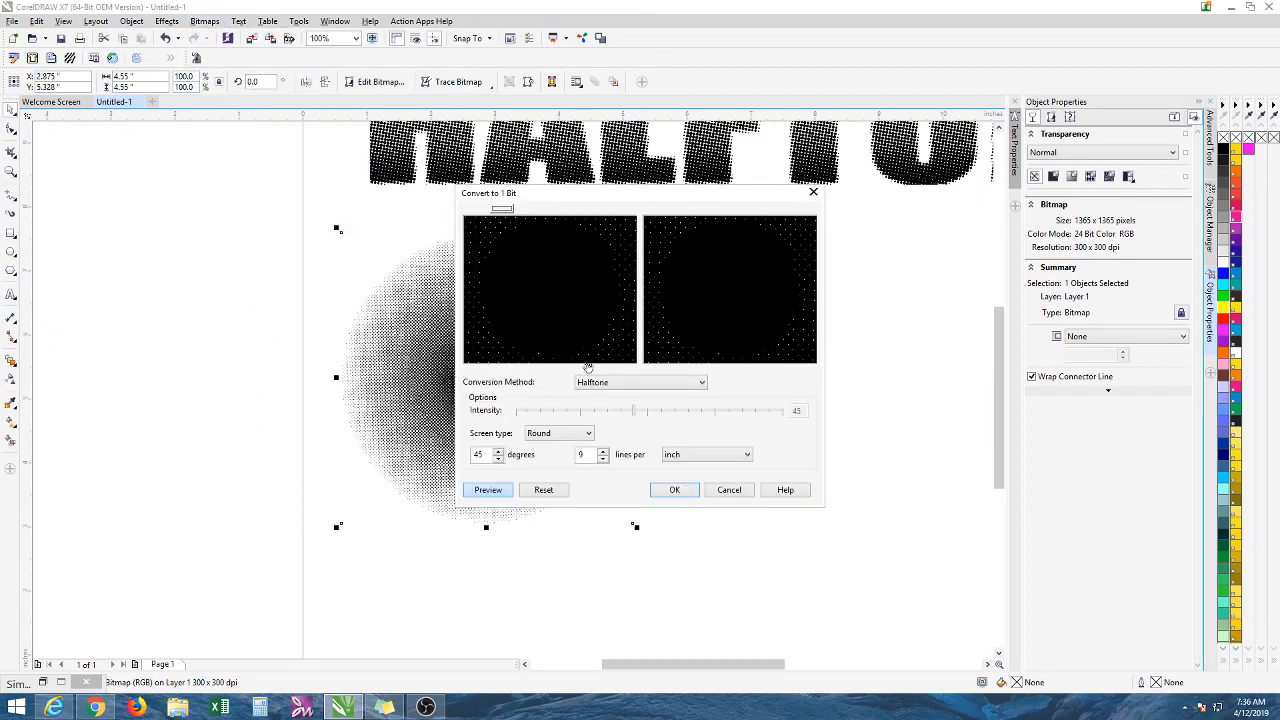
left_click(675, 490)
left_click(766, 340)
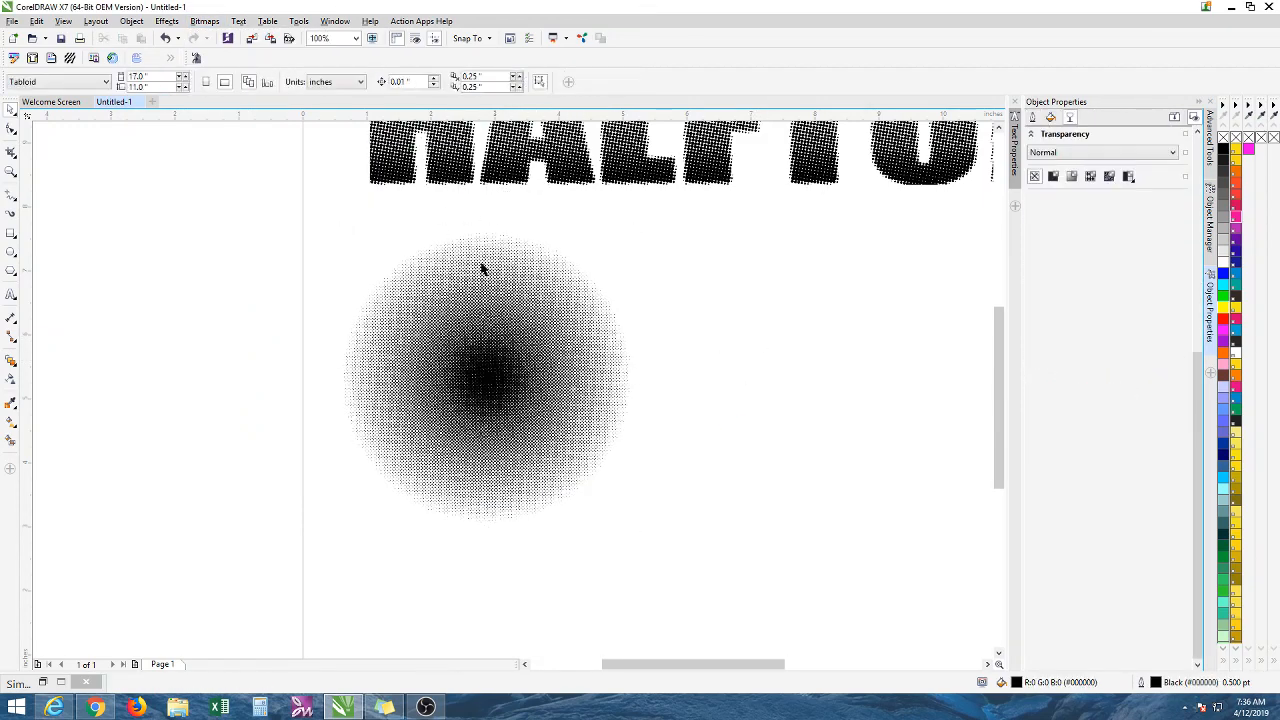
Draw a black rectangle about 8.7 by 2.56 in across the halftone circle's upper half and send it behind the circle.
left_click(11, 233)
left_click_drag(155, 241, 720, 410)
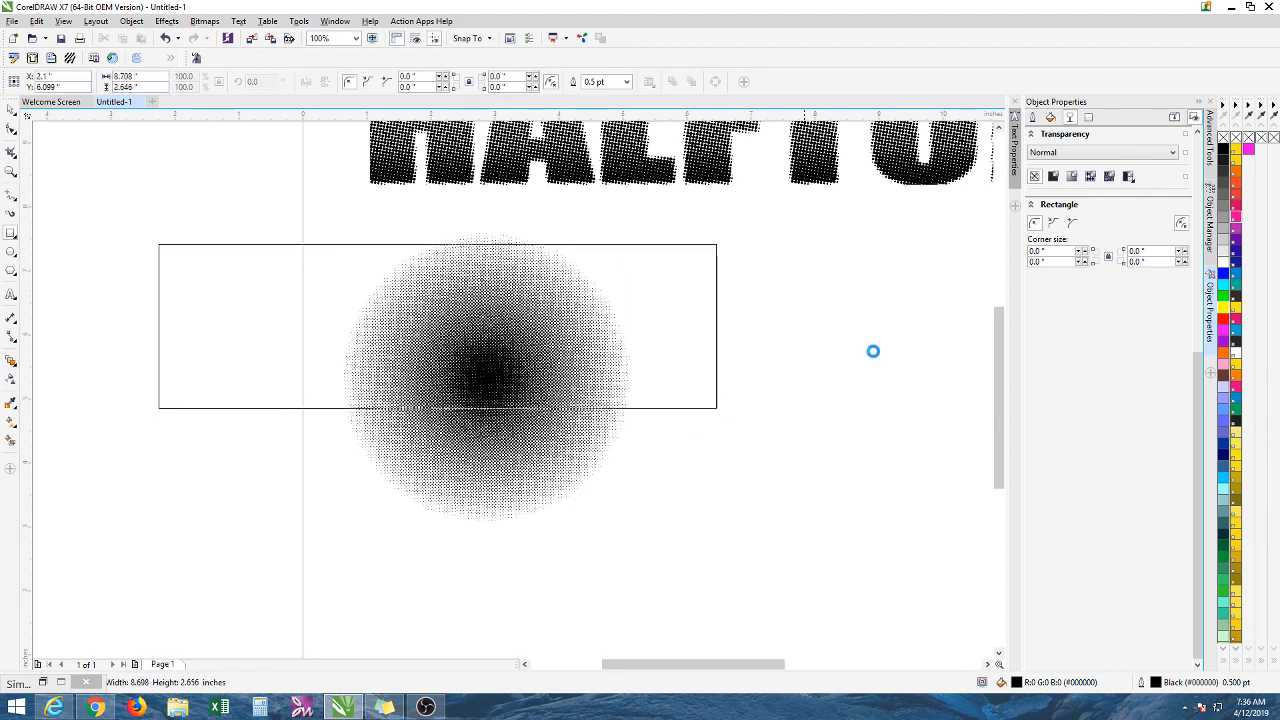
right_click(716, 290)
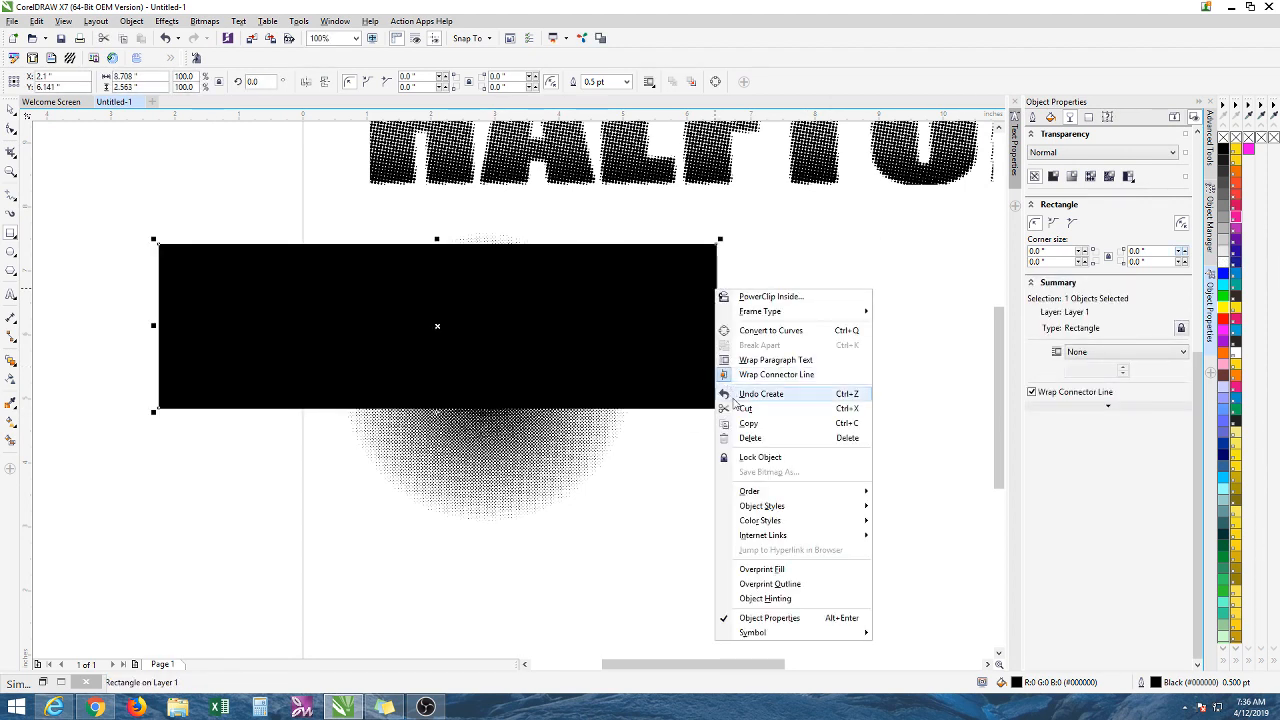
mouse_move(752, 492)
left_click(905, 508)
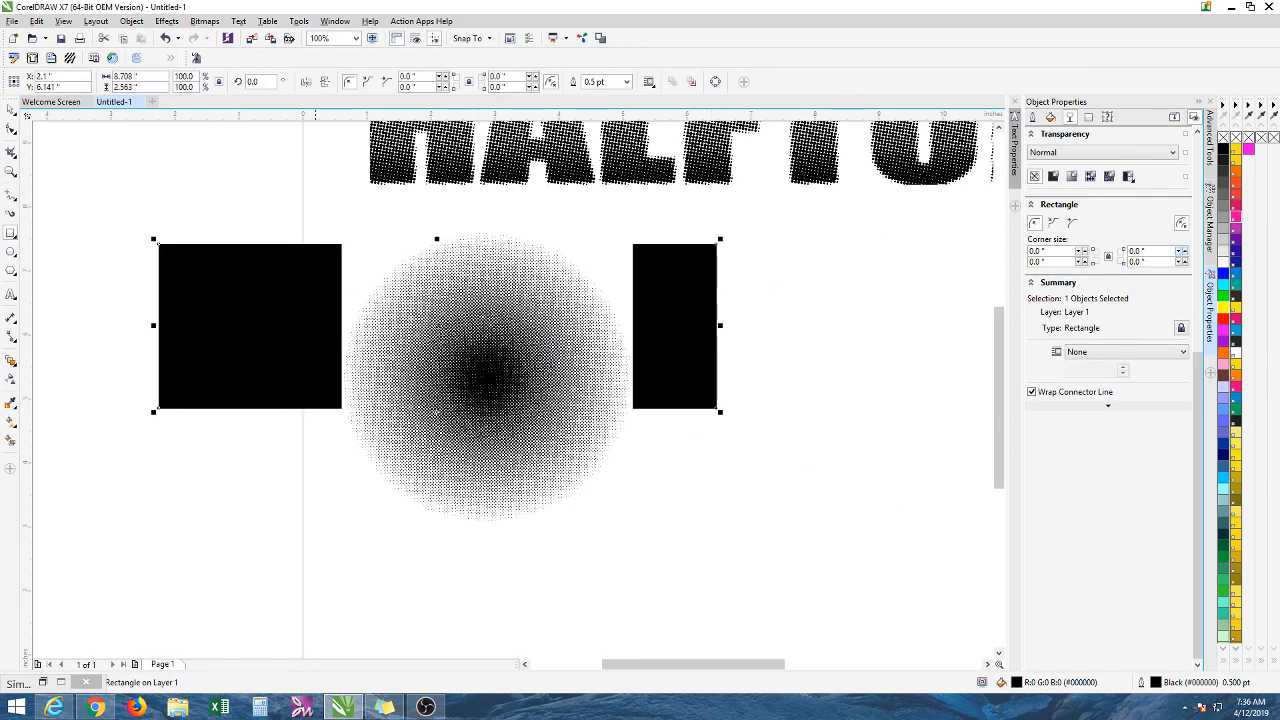
Move the halftone circle to about X 2.52 in, Y 5.5 in and remove its white background fill.
left_click(11, 109)
left_click(447, 316)
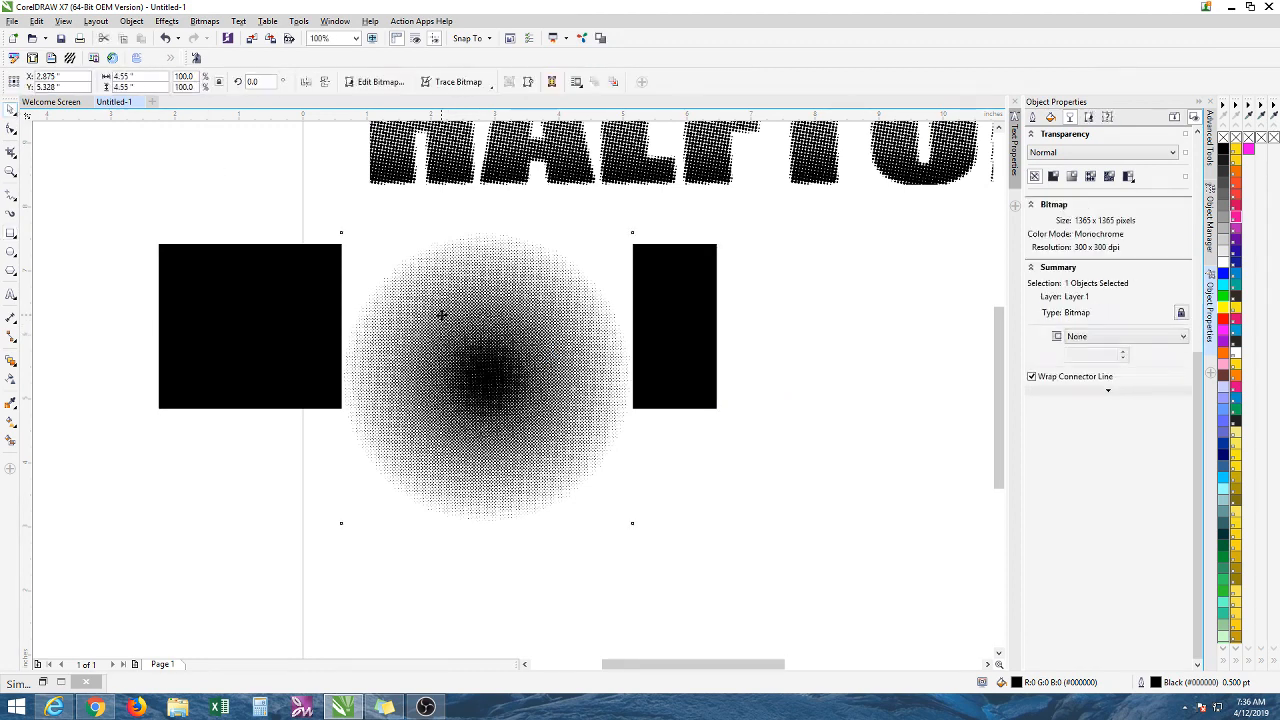
left_click_drag(447, 312, 478, 327)
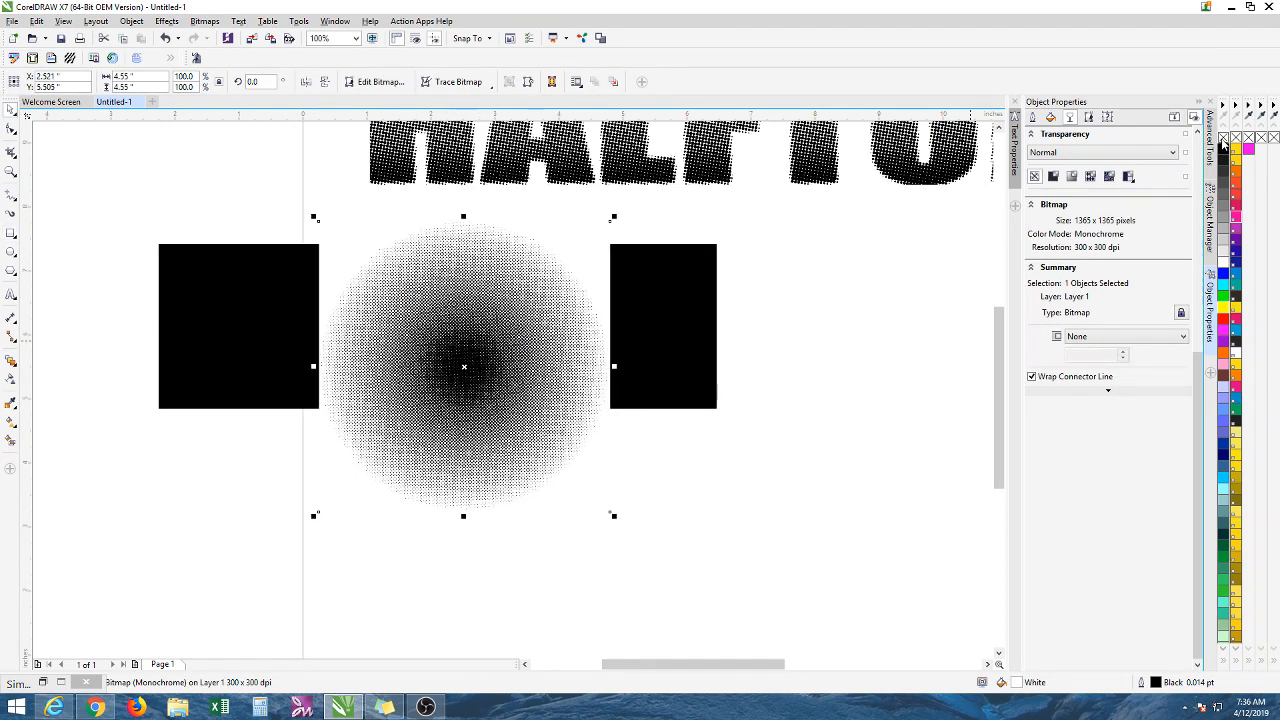
left_click(1222, 139)
left_click(545, 439)
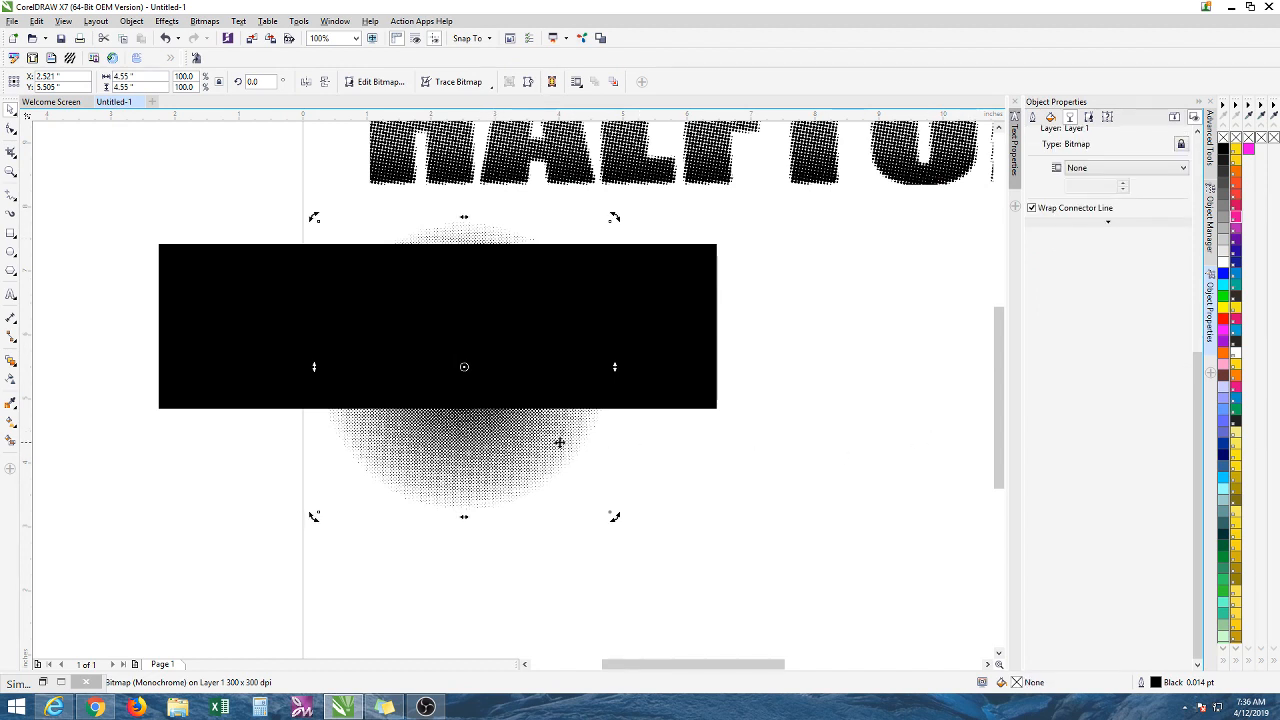
Recolor the halftone circle's dots, trying blue first and settling on white.
left_click(654, 493)
left_click(481, 423)
right_click(1222, 276)
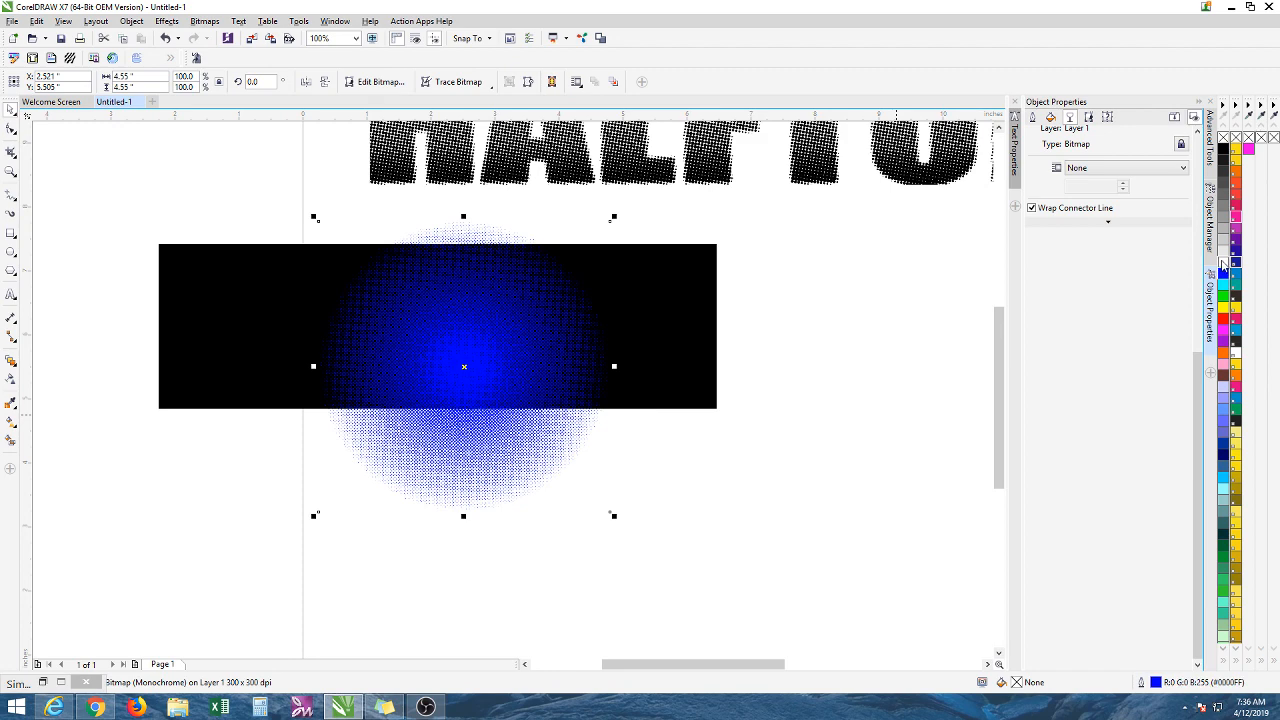
right_click(1222, 263)
right_click(1222, 257)
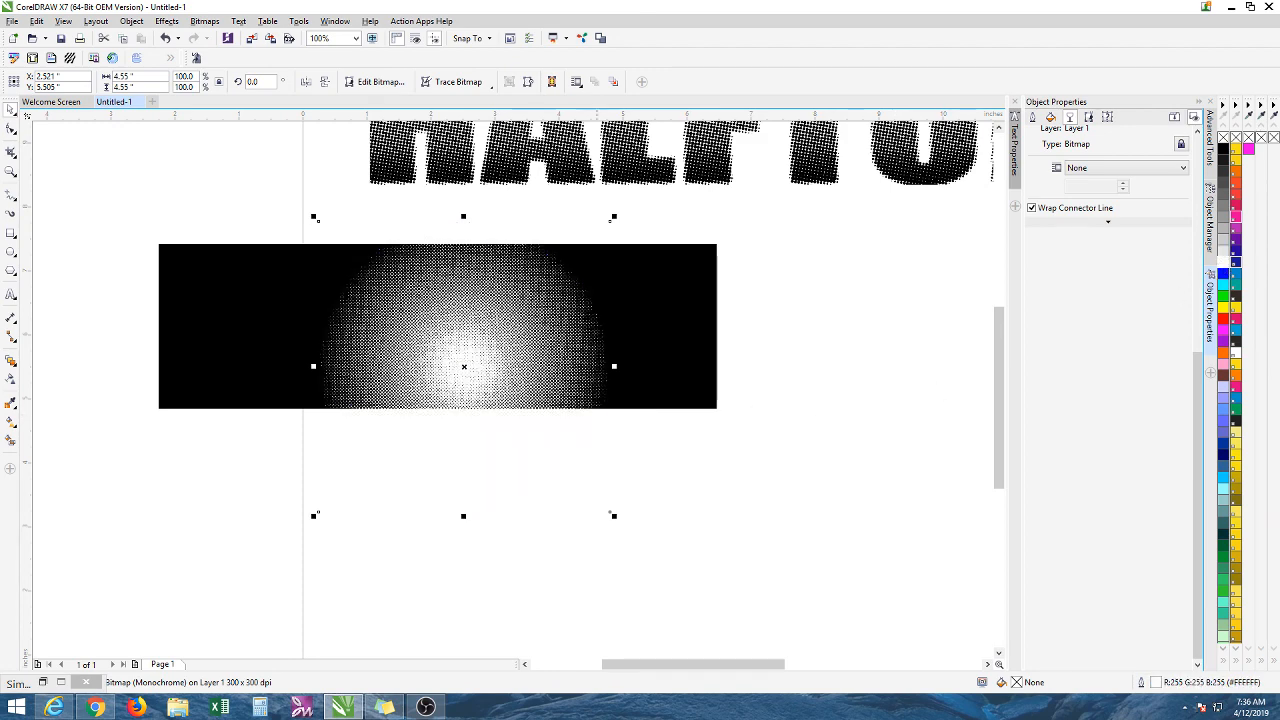
Scale the white halftone circle to about 3.2 in wide and place it at the left end of the black rectangle.
left_click_drag(614, 217, 527, 303)
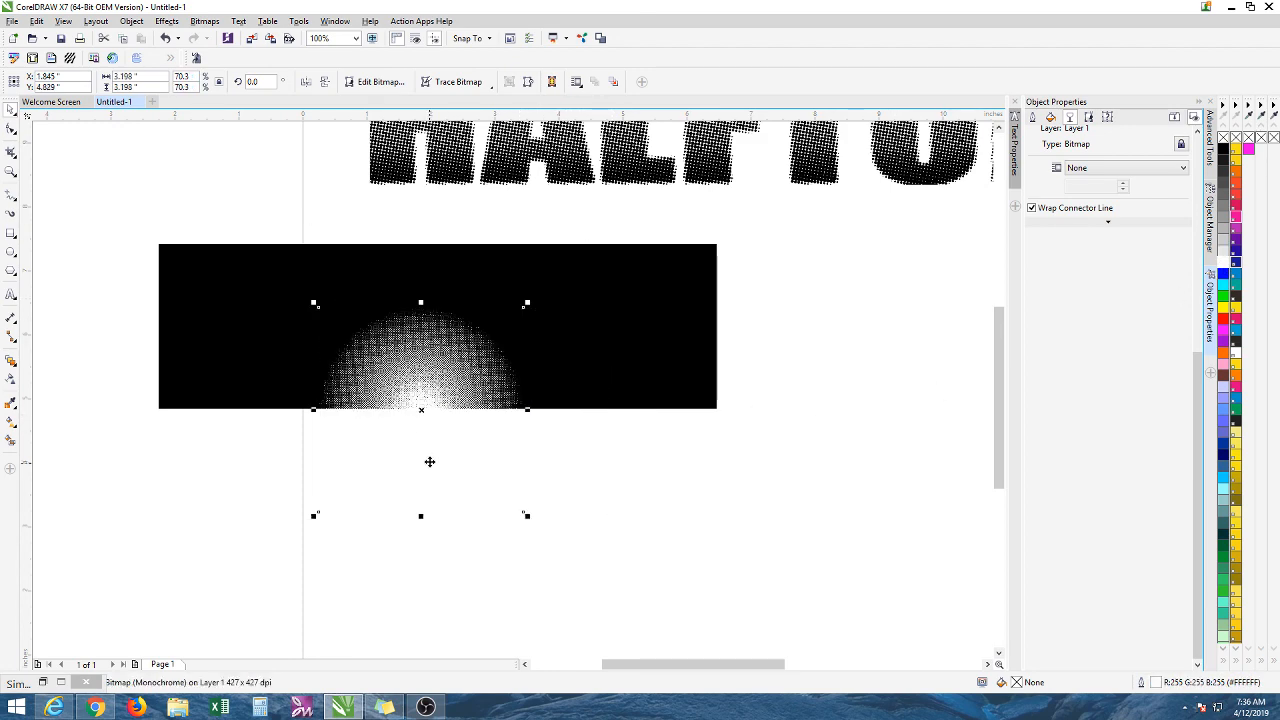
left_click_drag(425, 454, 424, 380)
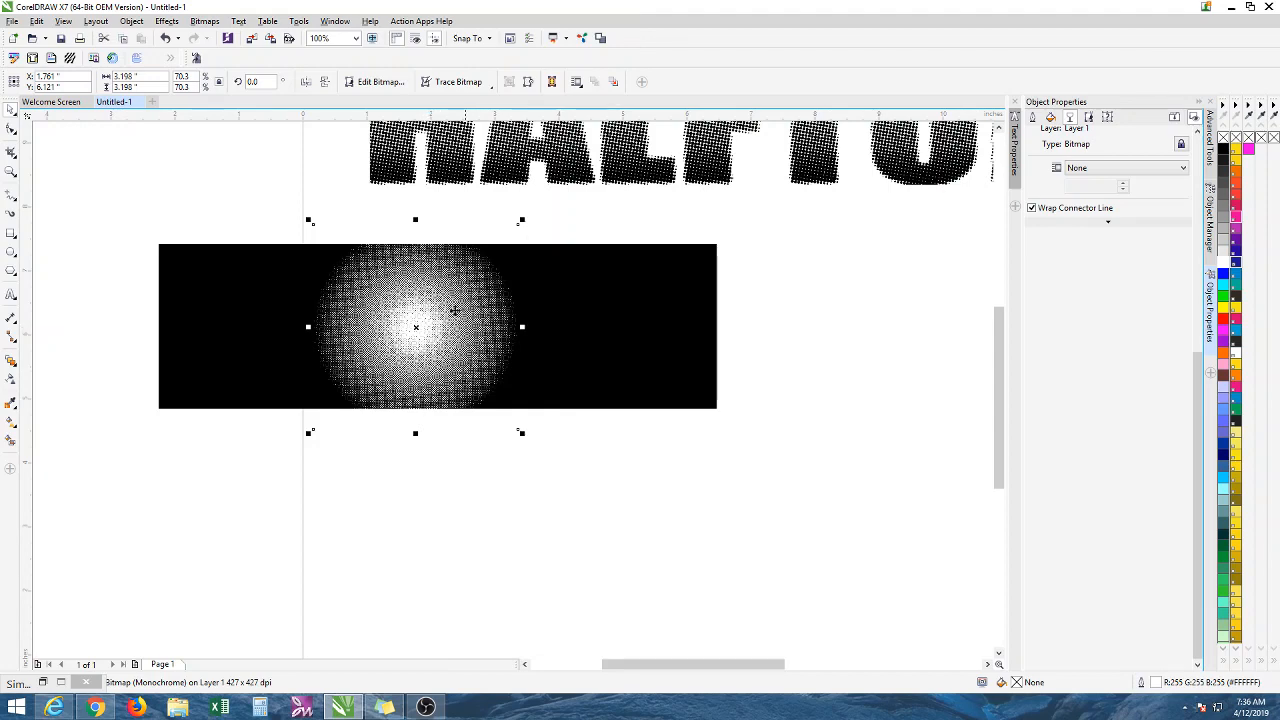
left_click_drag(448, 318, 311, 318)
Shorten the black rectangle from its right side so it ends just beyond the halftone circle.
left_click(650, 322)
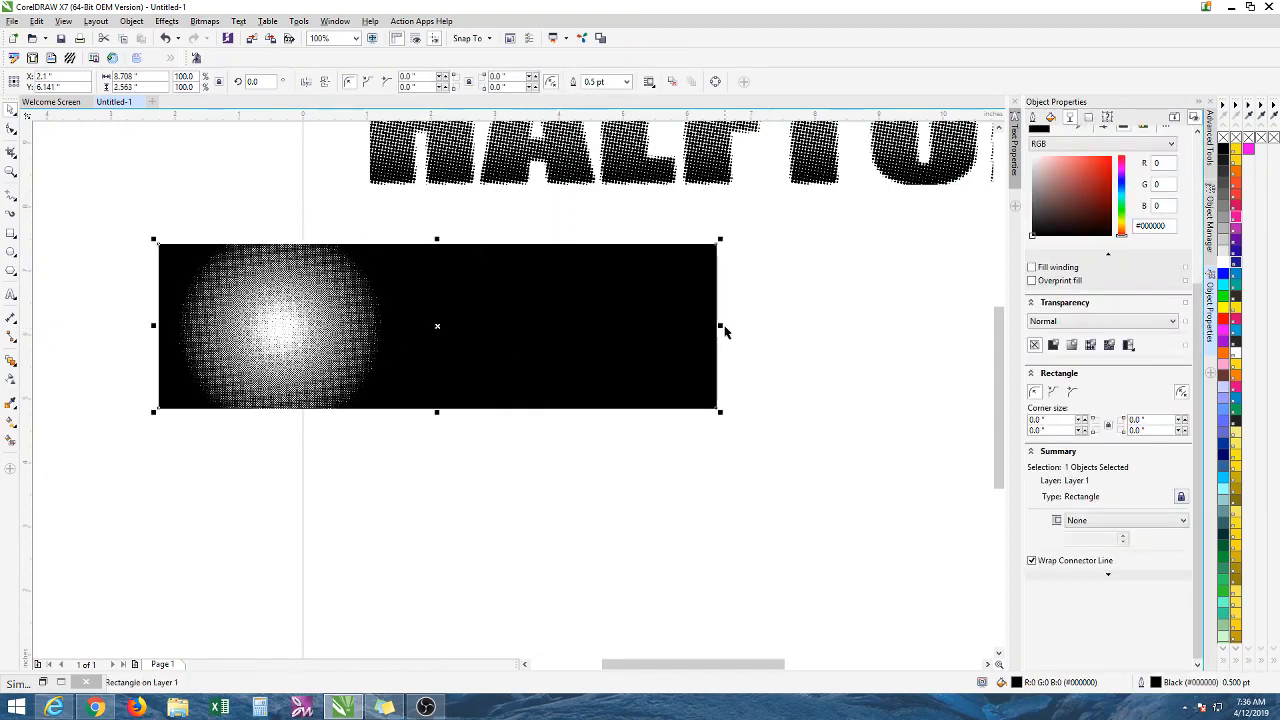
left_click_drag(725, 331, 417, 325)
left_click(651, 294)
scroll(561, 289, "down", 2)
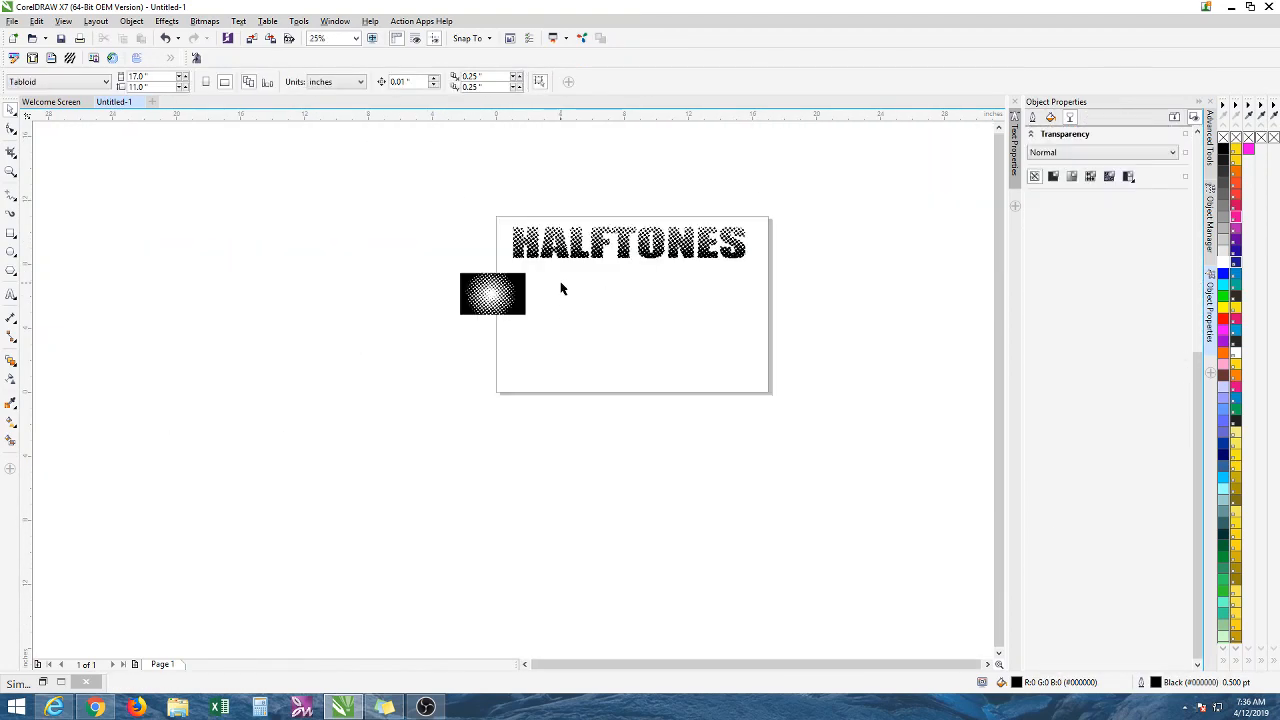
Add the artistic text "HOUSE OF BEASTS" on the page below the HALFTONES title.
left_click(680, 246)
scroll(674, 248, "up", 1)
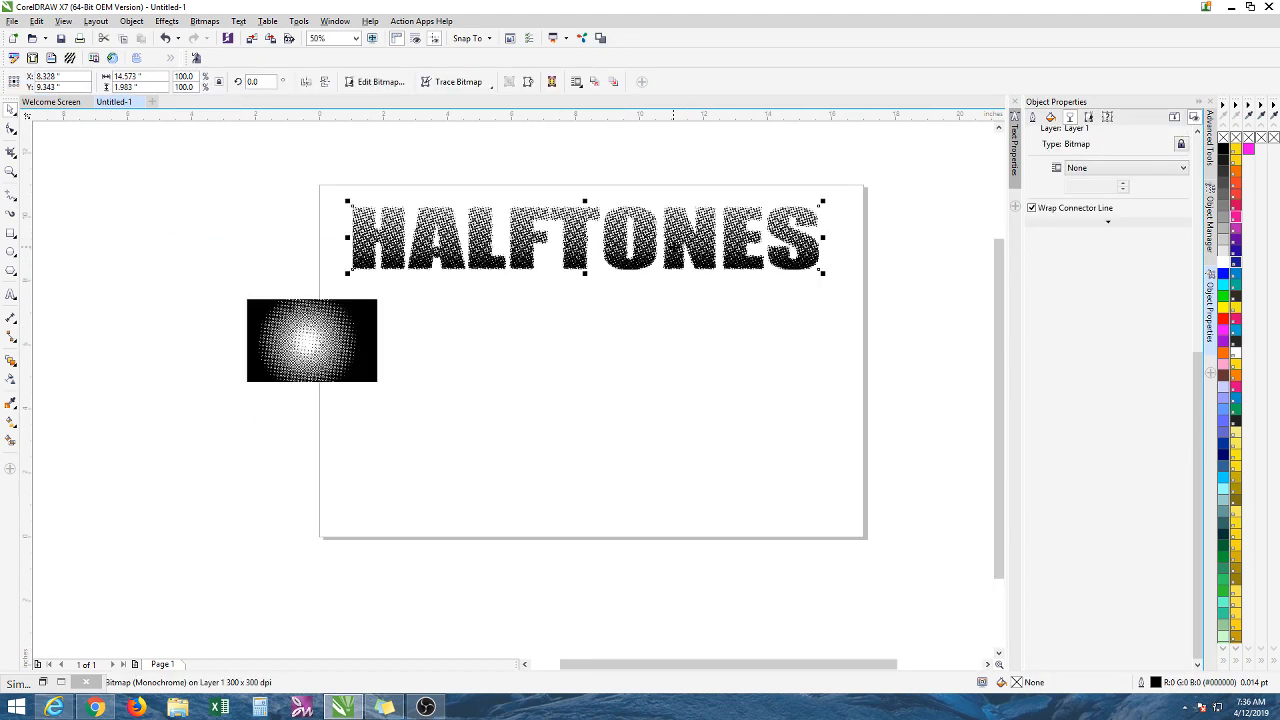
left_click(10, 295)
left_click(421, 389)
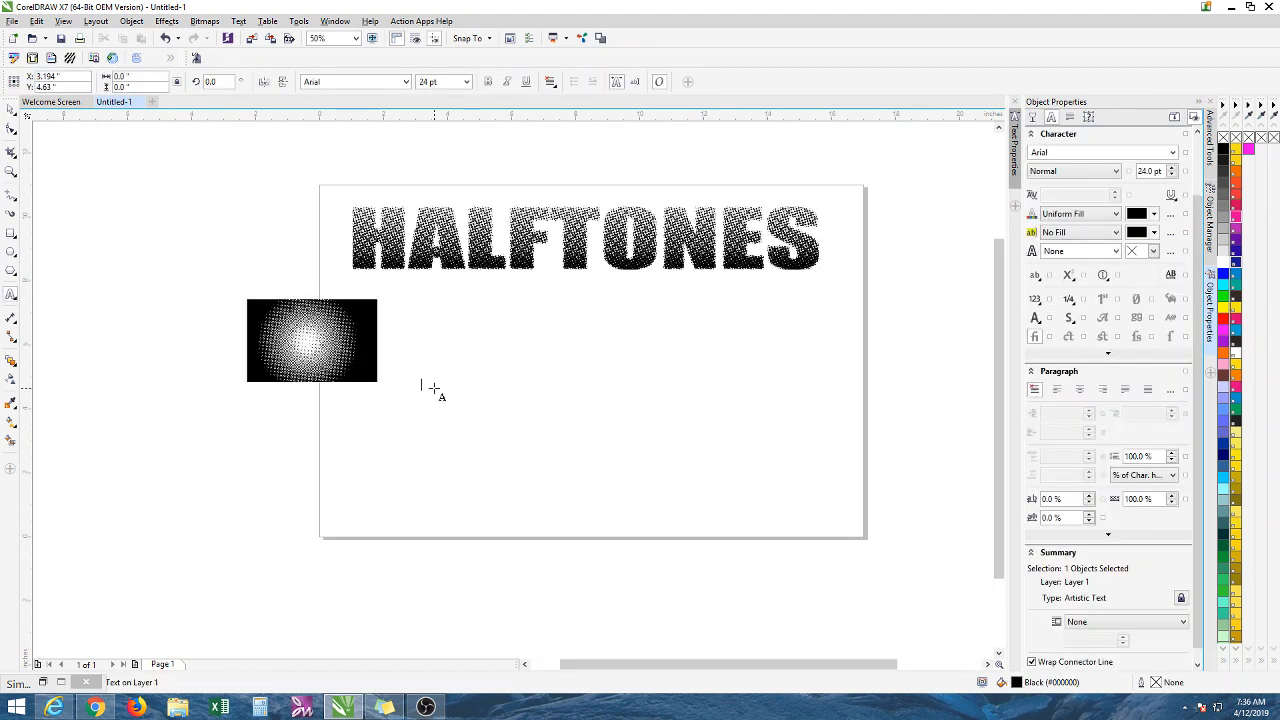
type("HOUSE OF BEASTS")
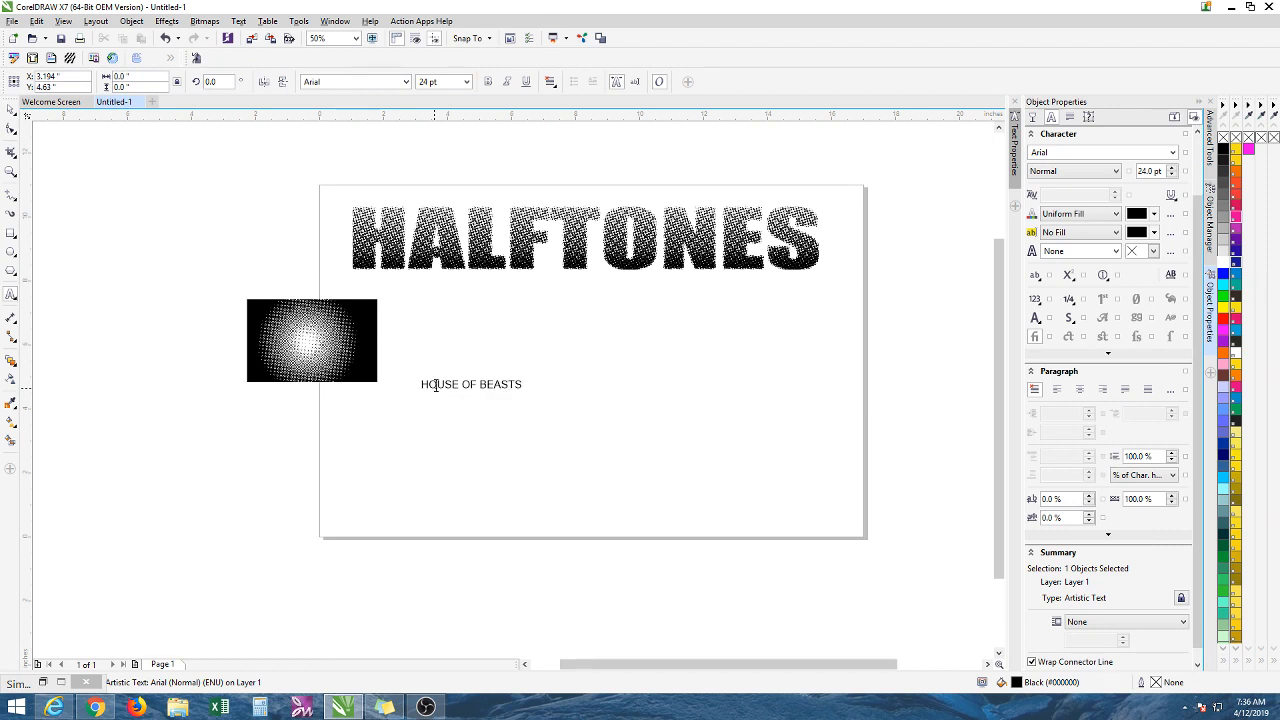
key("ctrl+space")
left_click(11, 110)
scroll(80, 147, "down", 1)
left_click(417, 311)
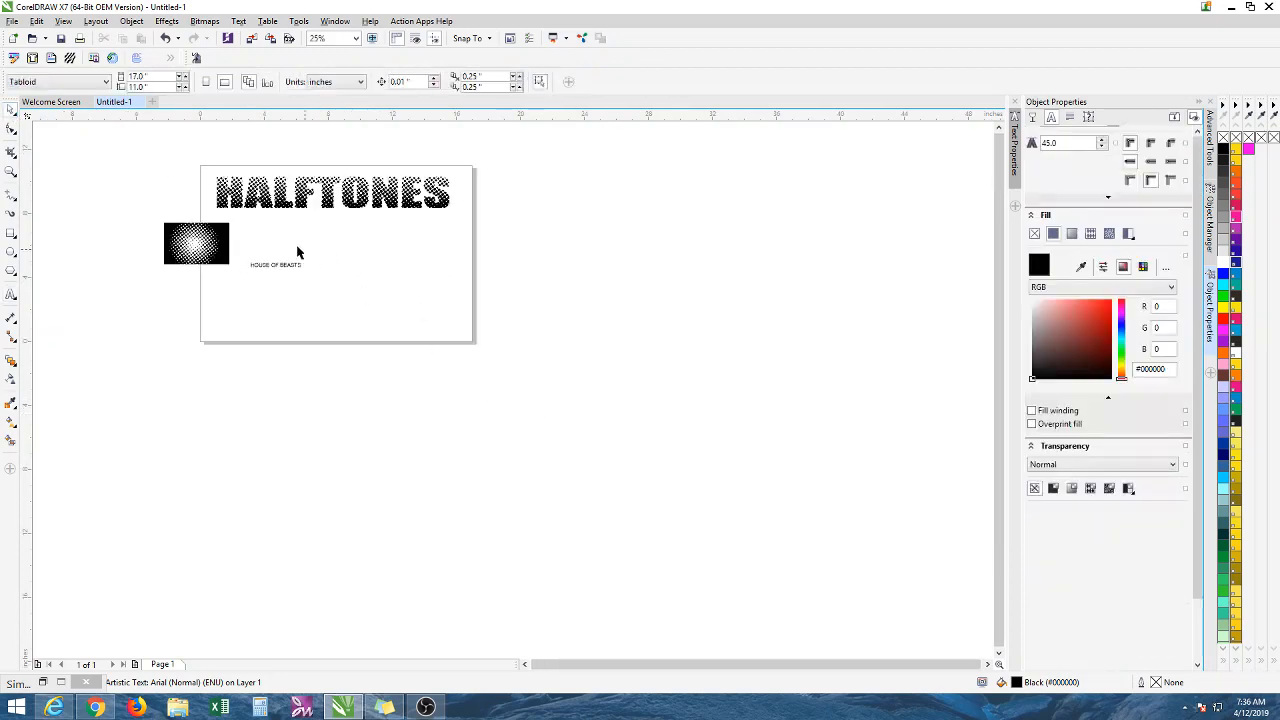
Enlarge the HOUSE OF BEASTS text to about 86 pt and move it to about X 8.03 in, Y 5.76 in.
left_click(264, 267)
scroll(300, 266, "up", 2)
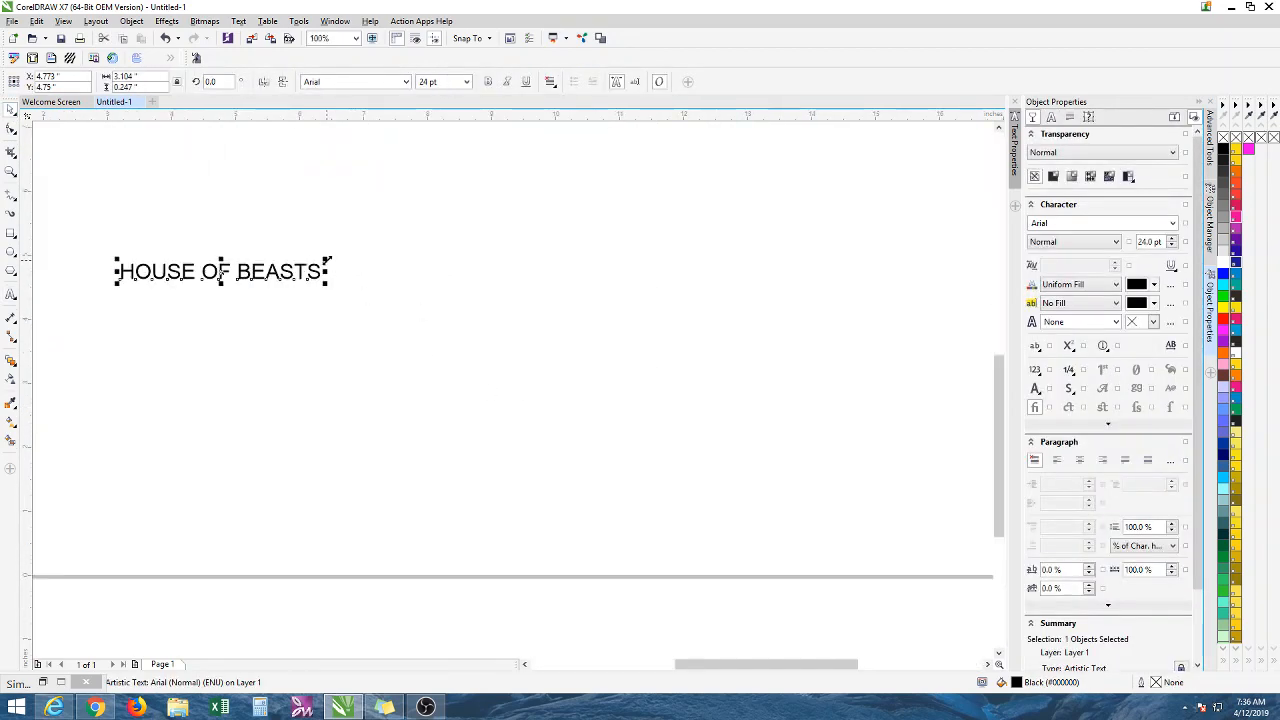
left_click_drag(328, 260, 834, 228)
scroll(630, 247, "down", 1)
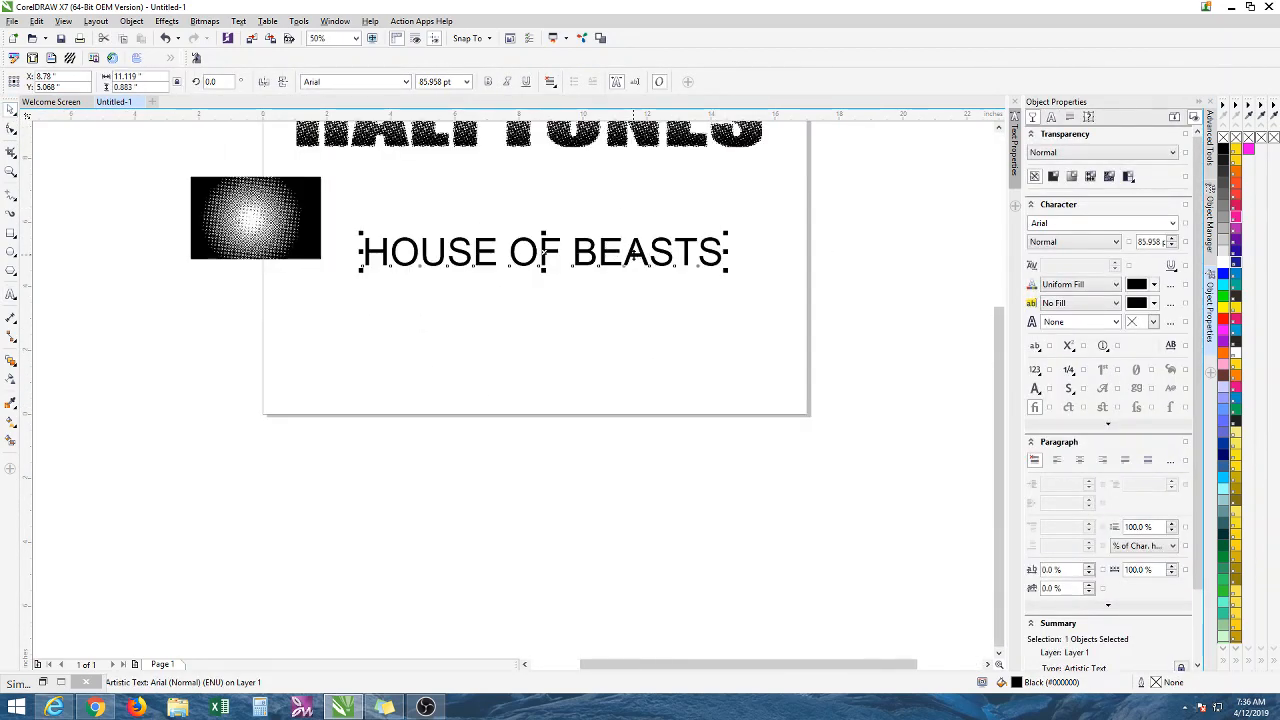
left_click_drag(632, 254, 608, 230)
Set the HOUSE OF BEASTS text in Impact, enlarge it to about 148.5 pt and position it beside the black rectangle.
left_click(403, 82)
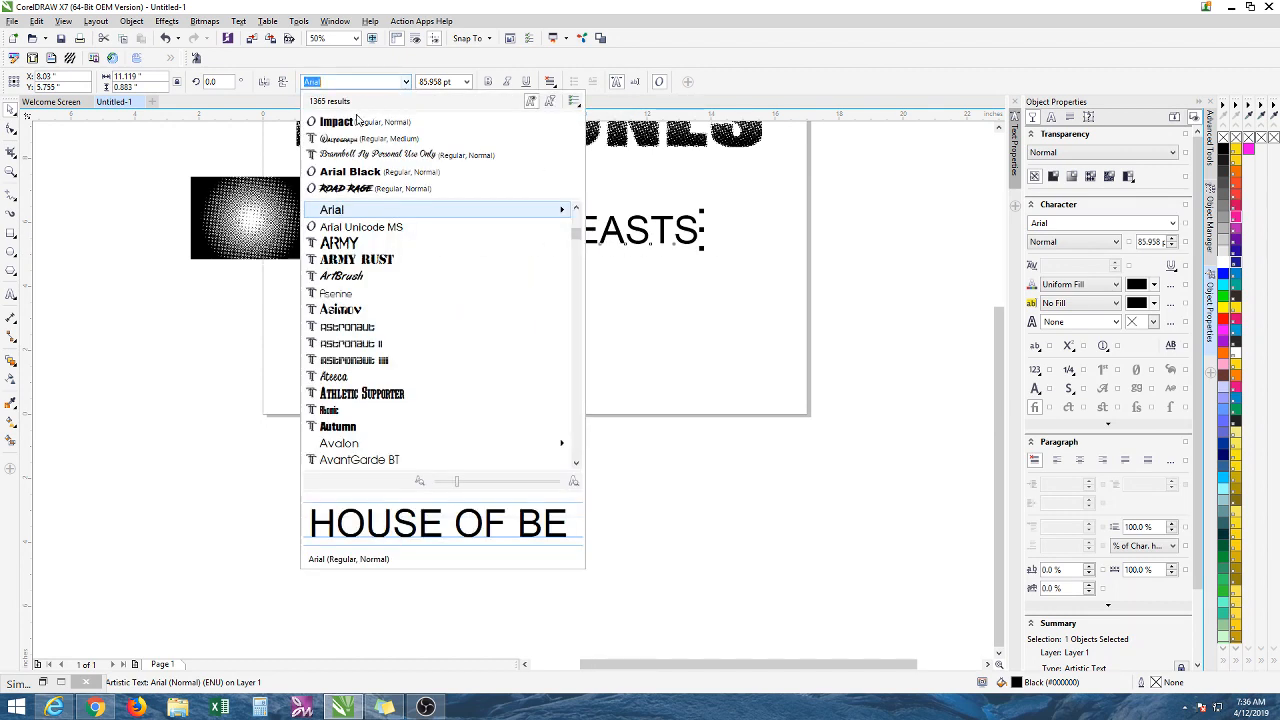
left_click(360, 120)
left_click_drag(606, 210, 798, 168)
mouse_move(678, 210)
left_mouse_down()
mouse_move(673, 230)
mouse_move(677, 204)
left_mouse_up()
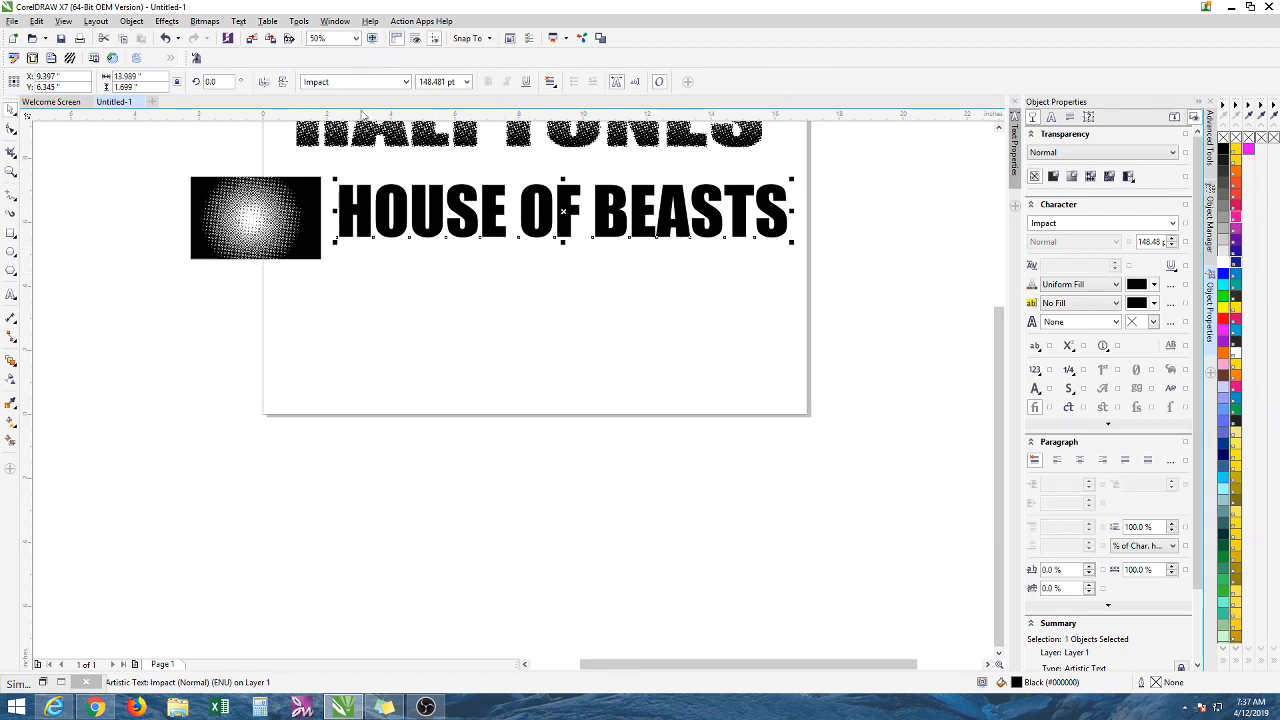
Apply a vertical linear transparency to HOUSE OF BEASTS, fading from solid at the letters' base to transparent at their tops.
left_click(11, 381)
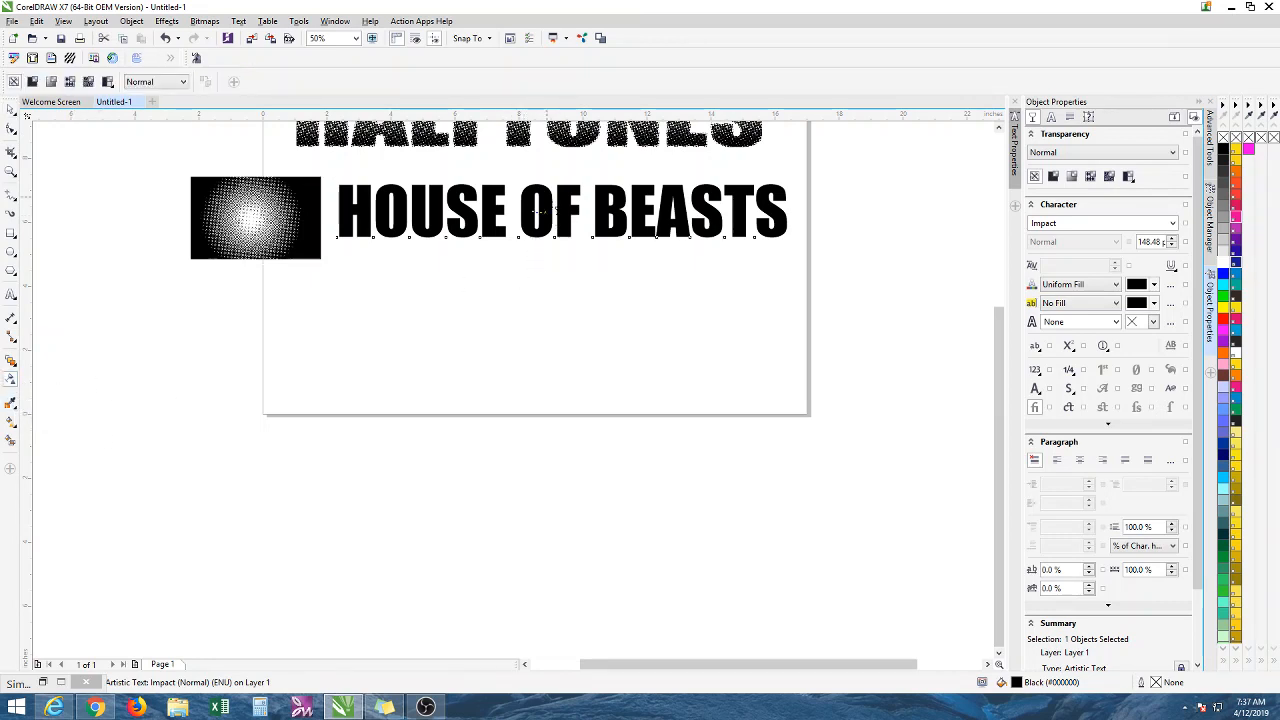
left_click_drag(547, 211, 547, 158)
scroll(547, 160, "up", 2)
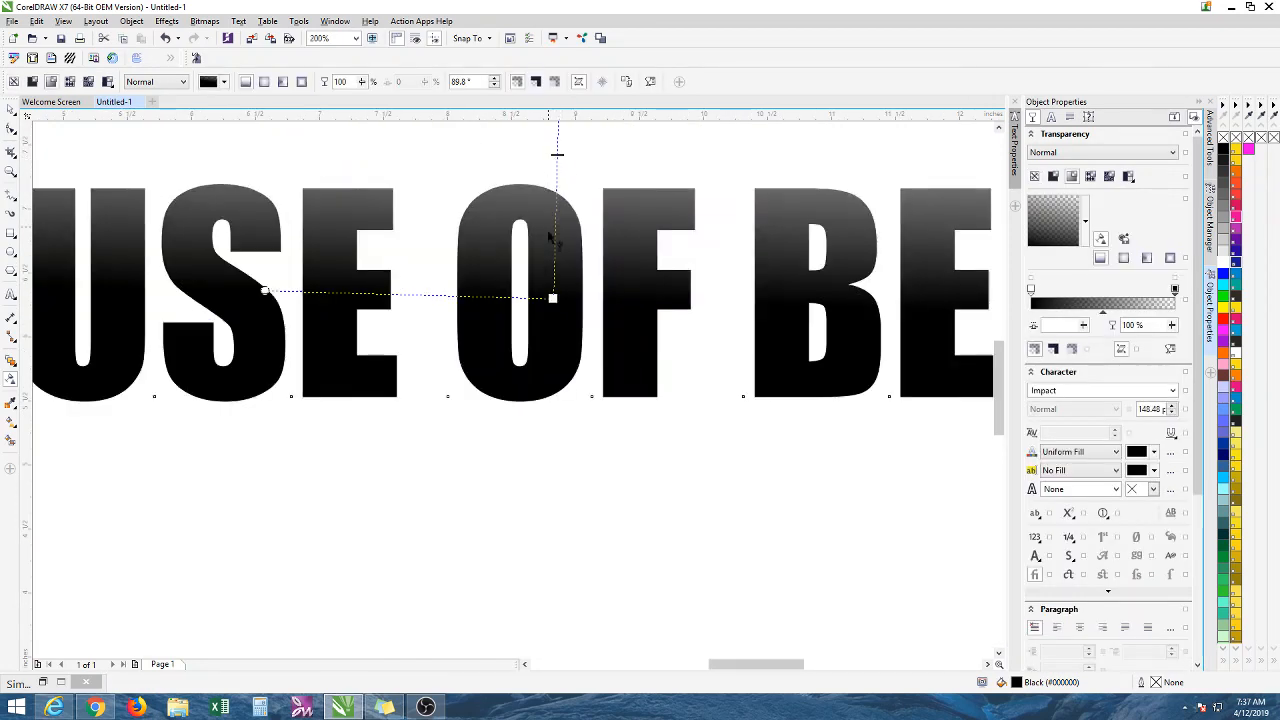
scroll(548, 236, "down", 1)
left_click_drag(551, 275, 558, 318)
left_click_drag(557, 132, 557, 217)
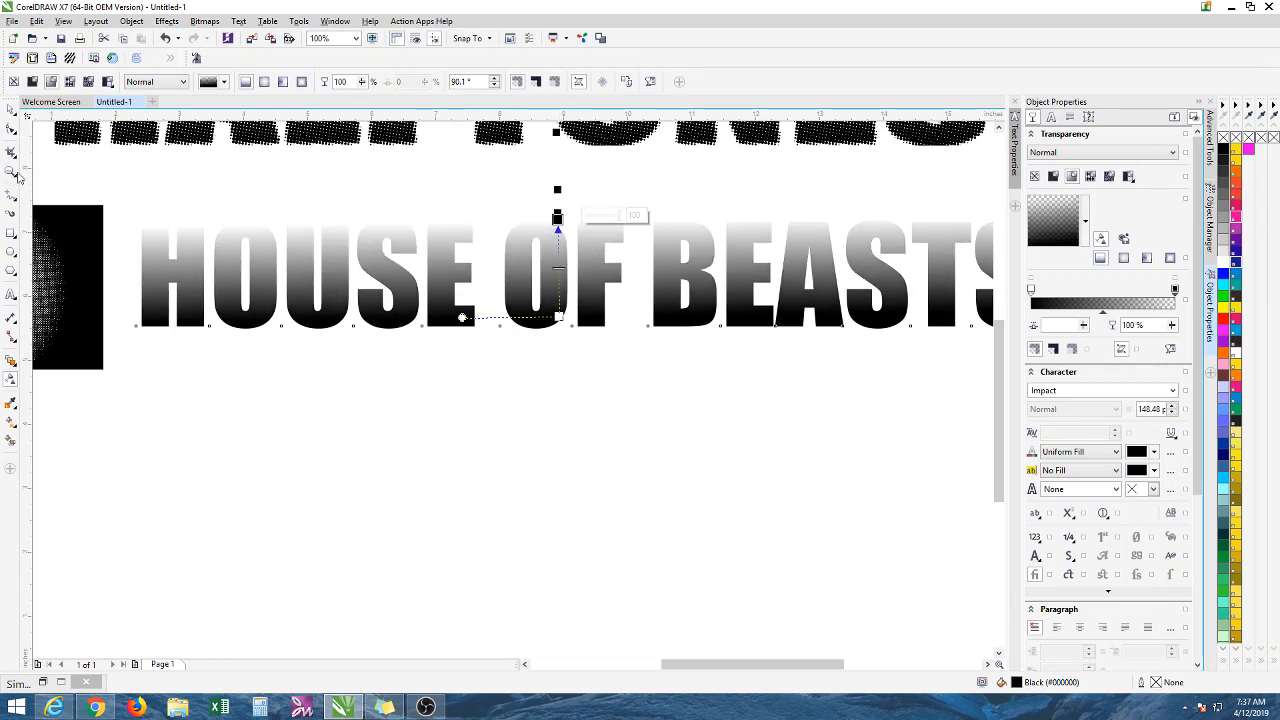
left_click(12, 110)
left_click(258, 367)
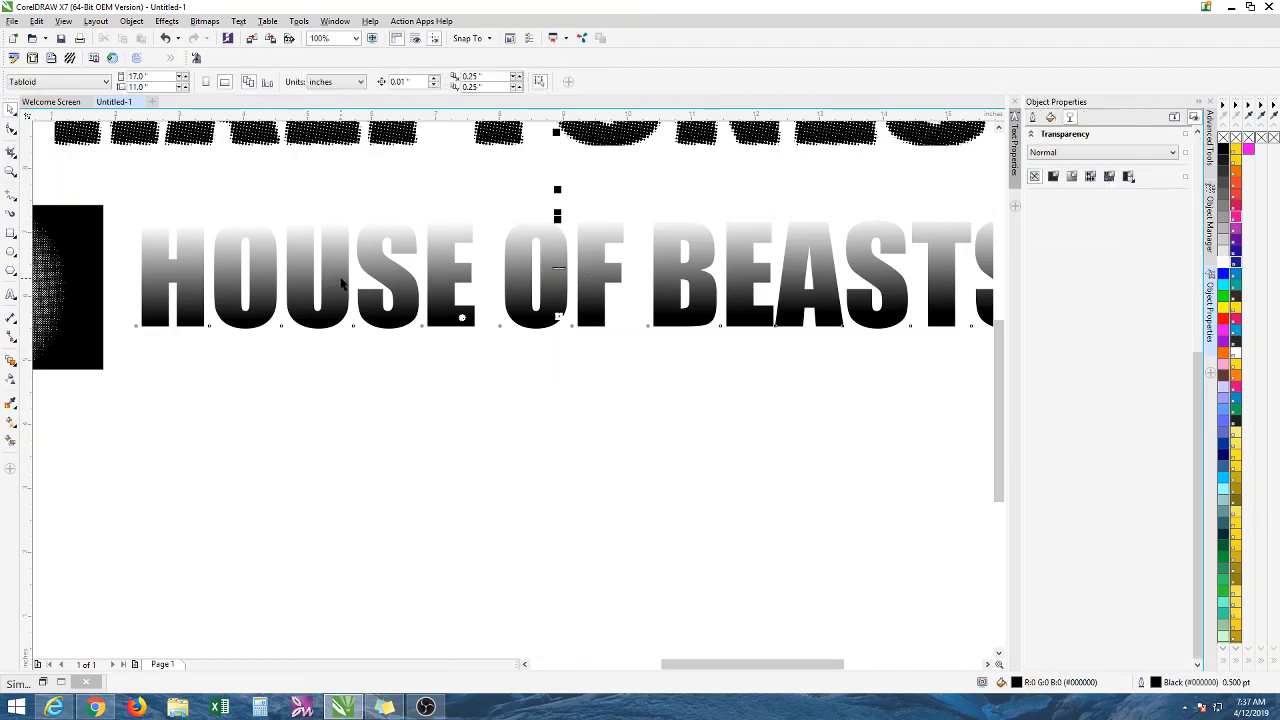
left_click(341, 283)
left_click(579, 347)
Convert the faded HOUSE OF BEASTS text to a 300 dpi bitmap in Grayscale (8-bit) mode.
left_click(382, 262)
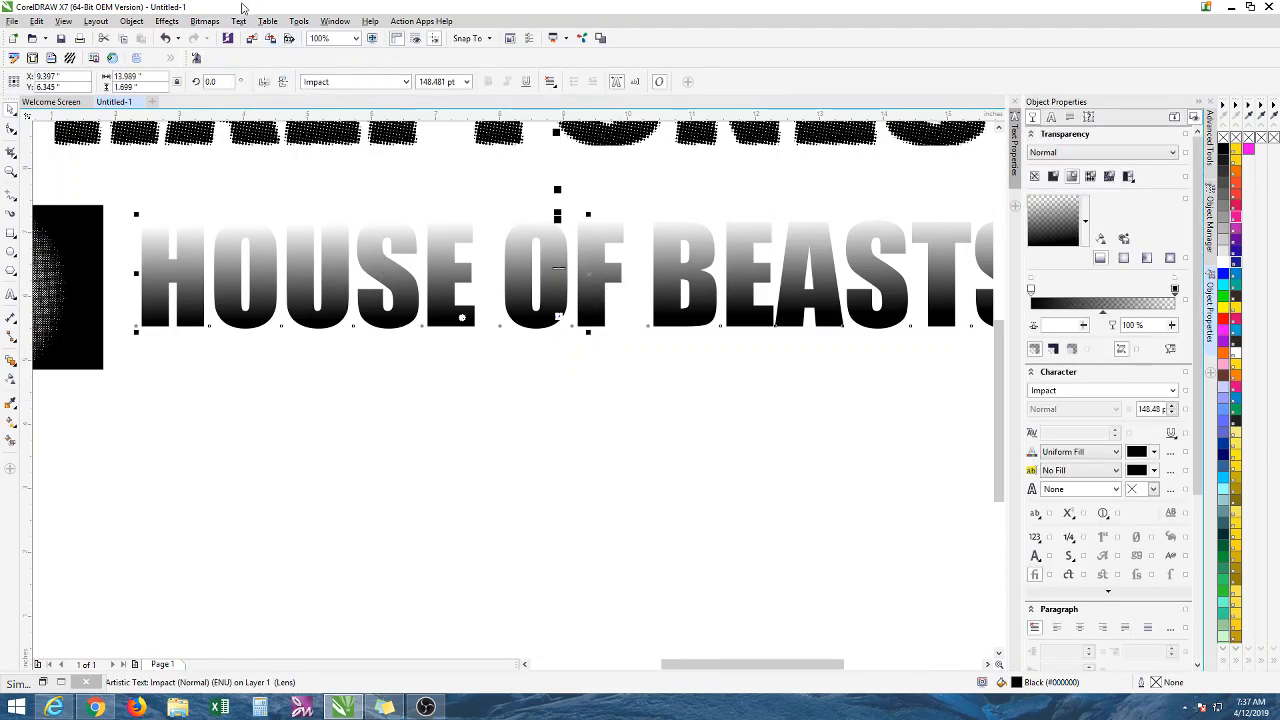
left_click(205, 21)
left_click(228, 38)
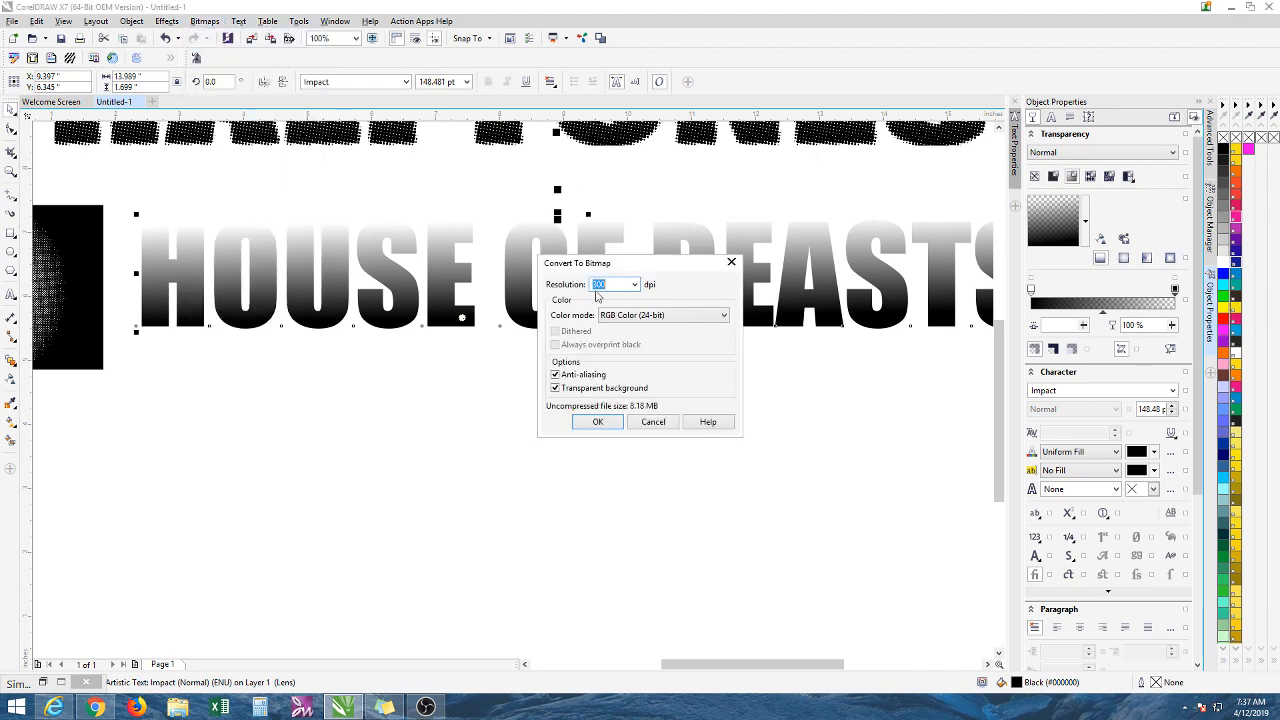
left_click(615, 316)
left_click(617, 350)
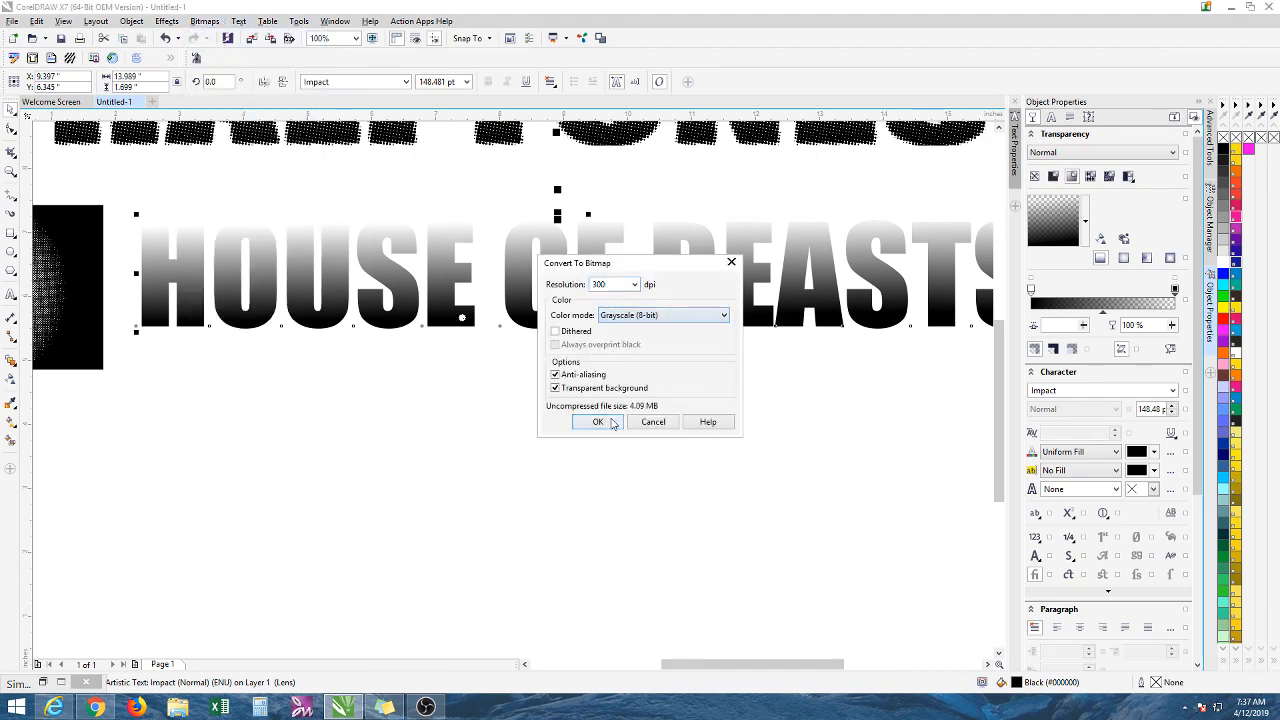
left_click(606, 421)
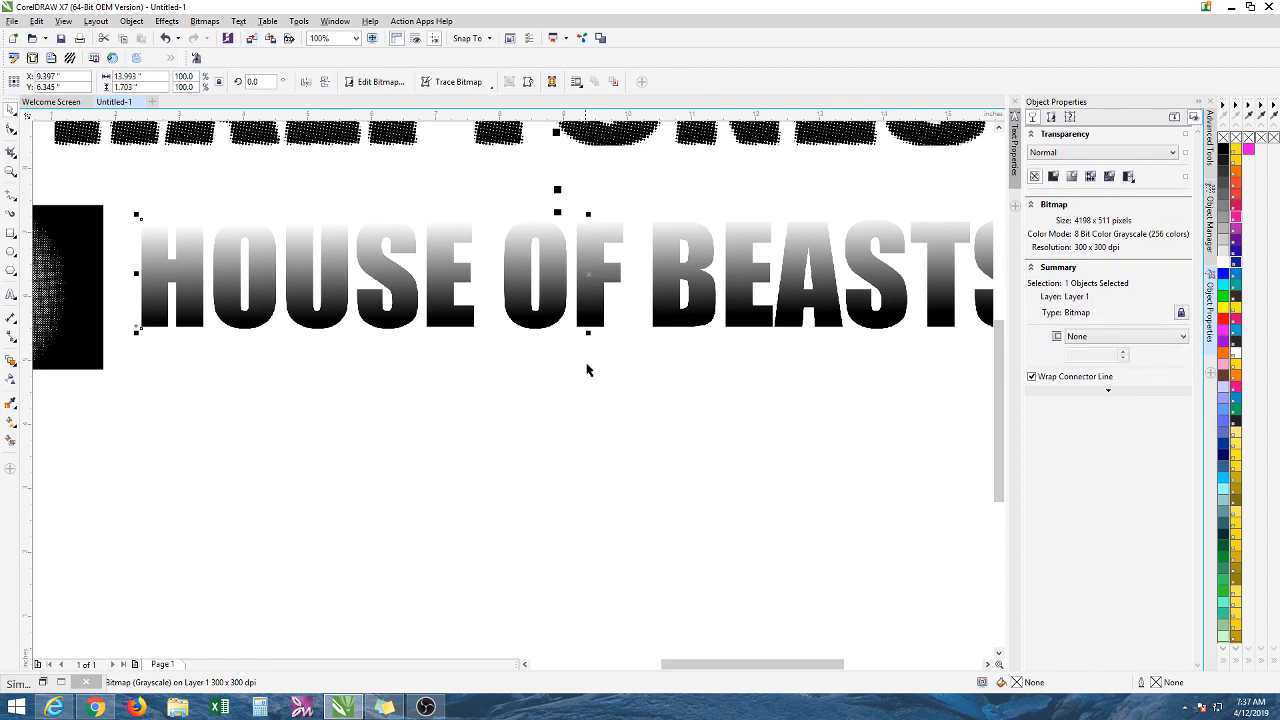
Apply the Halftone color transform to the HOUSE OF BEASTS bitmap with a maximum dot radius of 7.
left_click(205, 21)
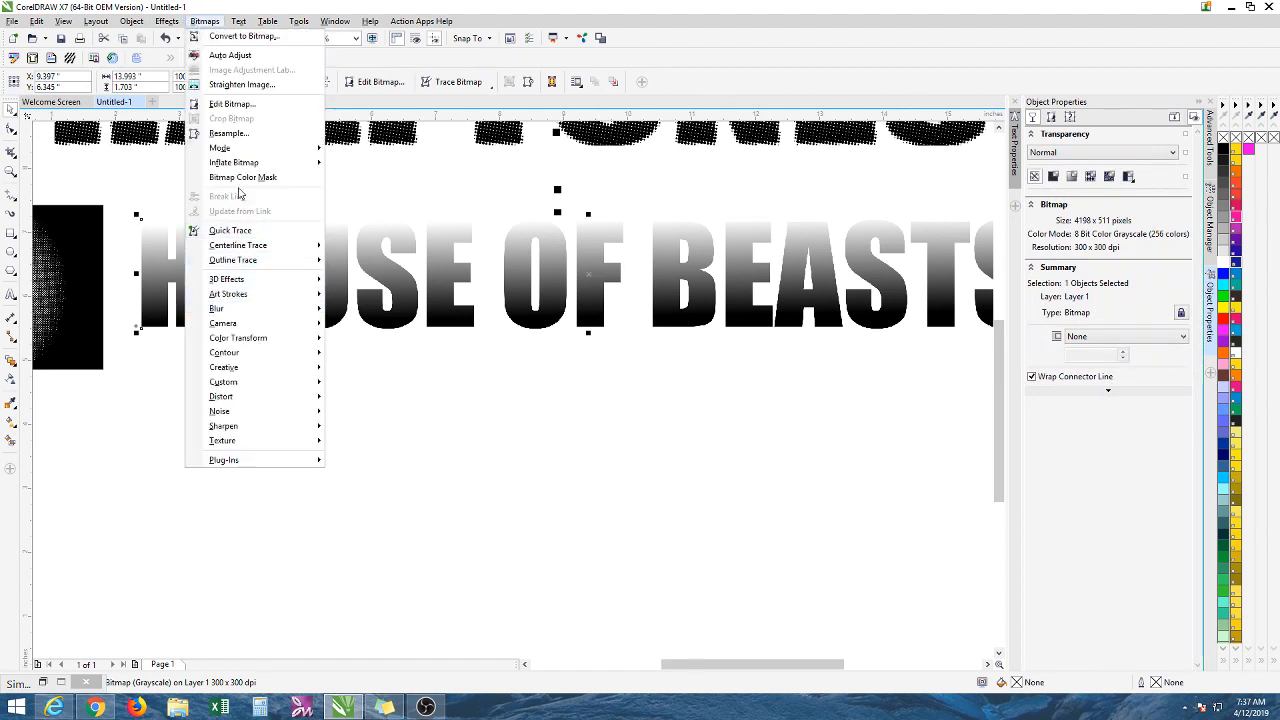
mouse_move(257, 338)
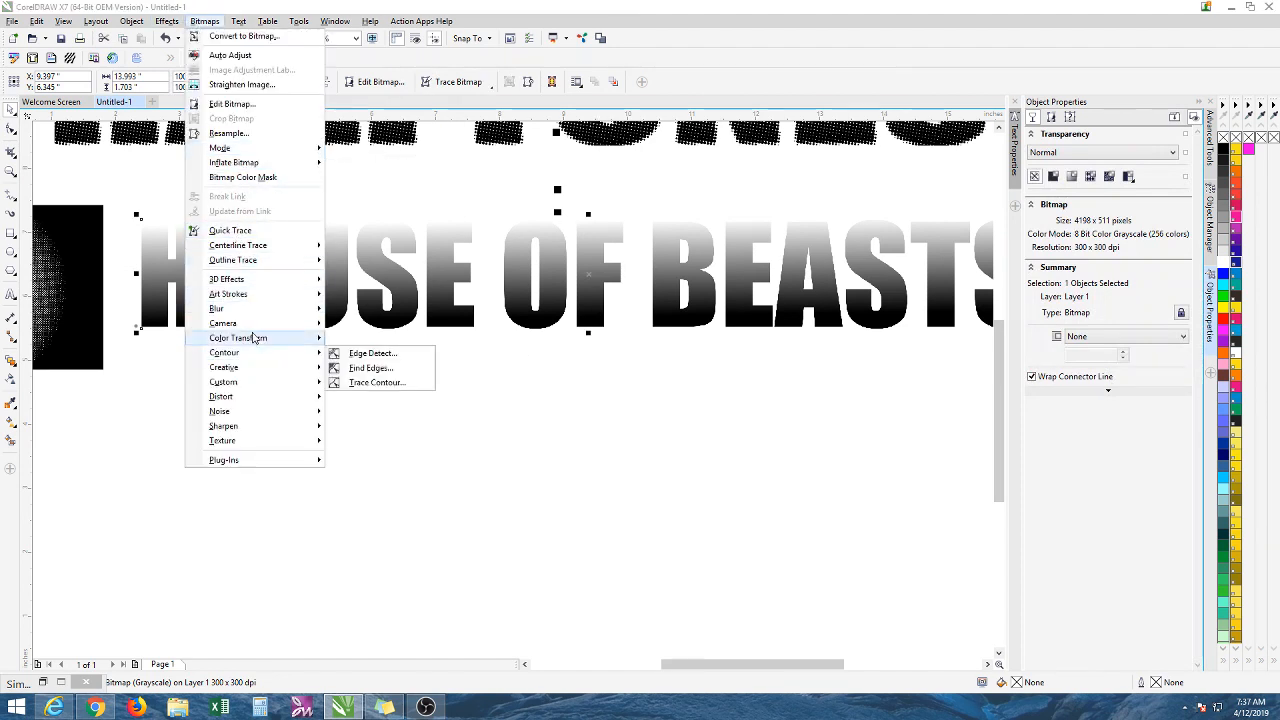
left_click(362, 353)
left_click_drag(600, 328, 615, 276)
left_click(774, 421)
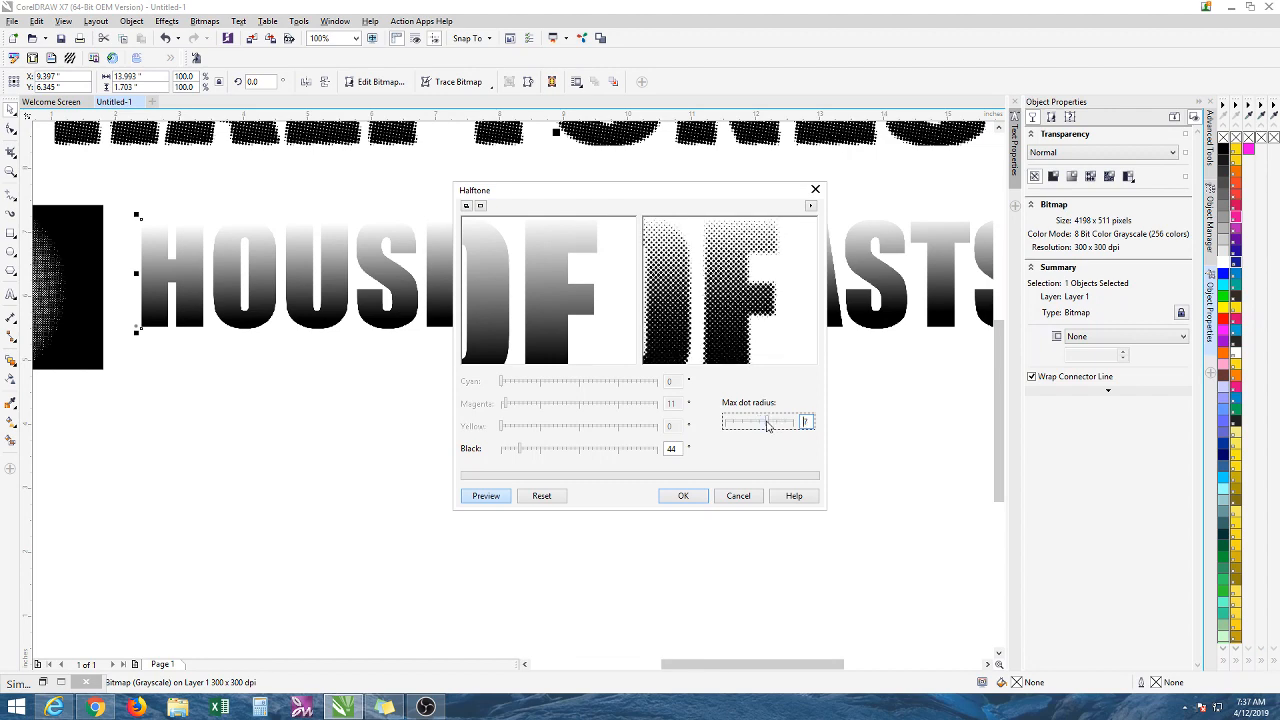
left_click(686, 496)
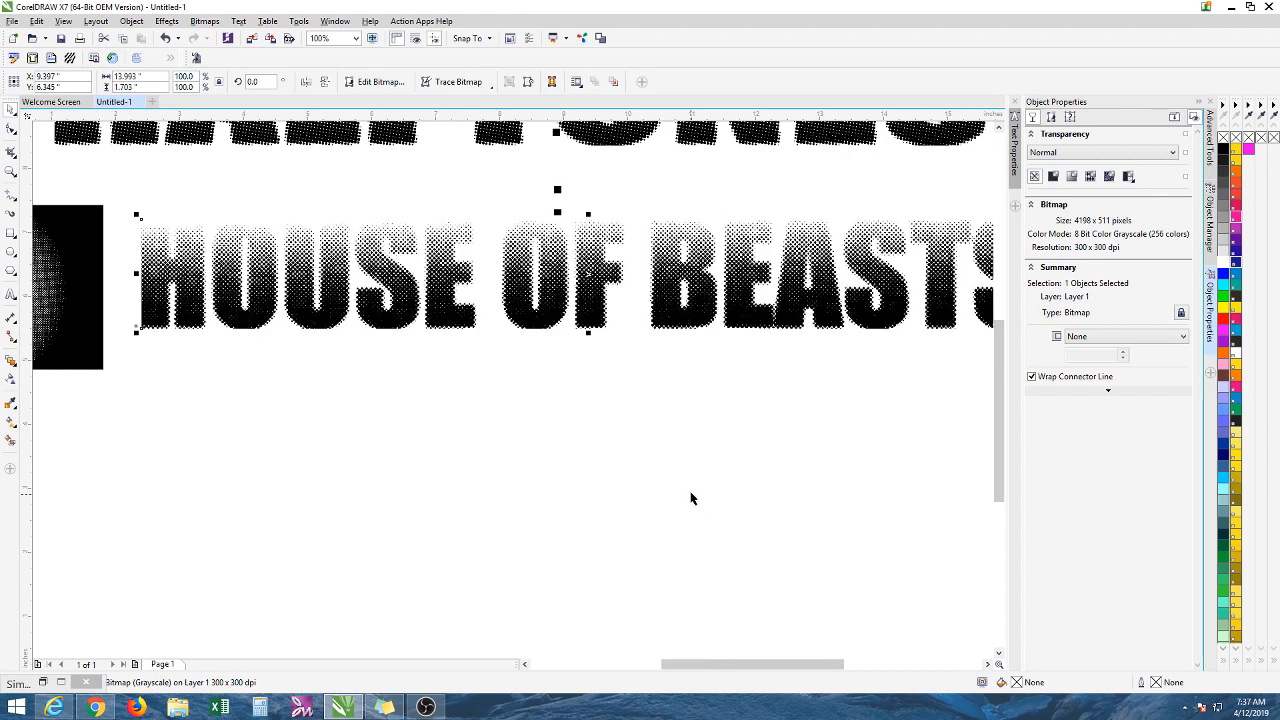
Convert the HOUSE OF BEASTS halftone bitmap to RGB Color (24-bit) mode at 300 dpi.
left_click(666, 357)
left_click(512, 237)
scroll(512, 236, "up", 1)
scroll(512, 236, "down", 2)
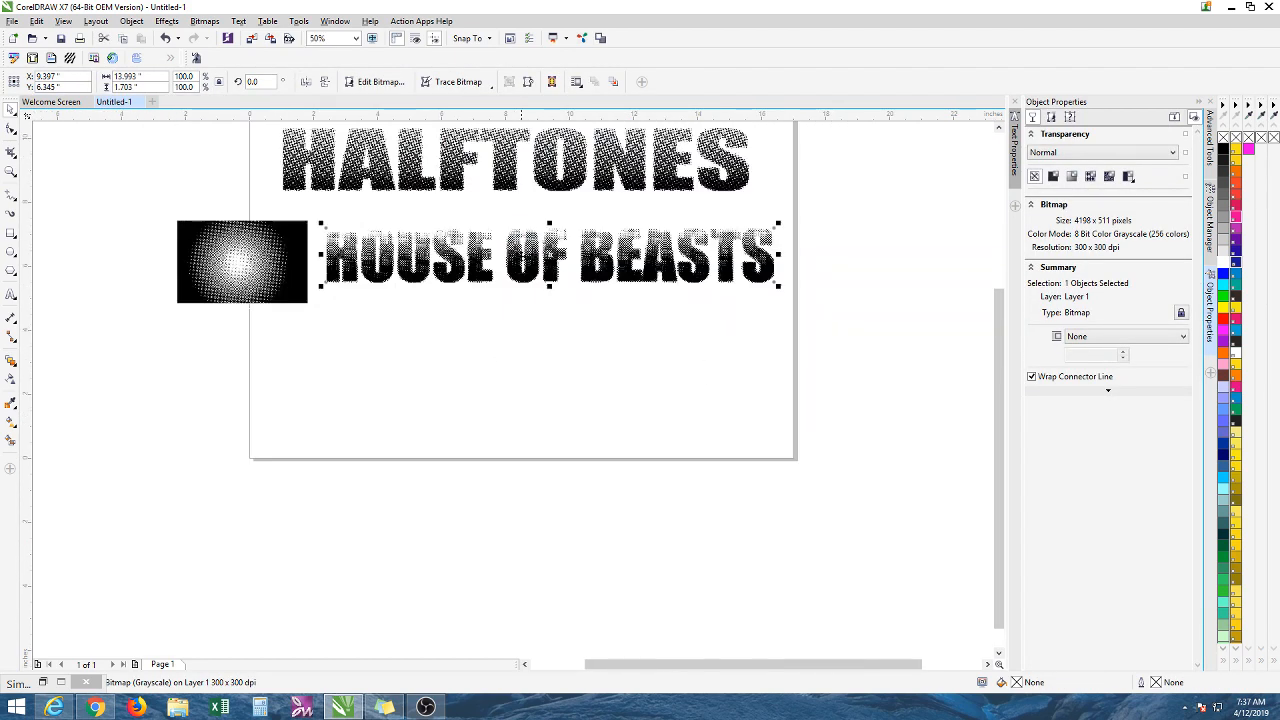
left_click(203, 21)
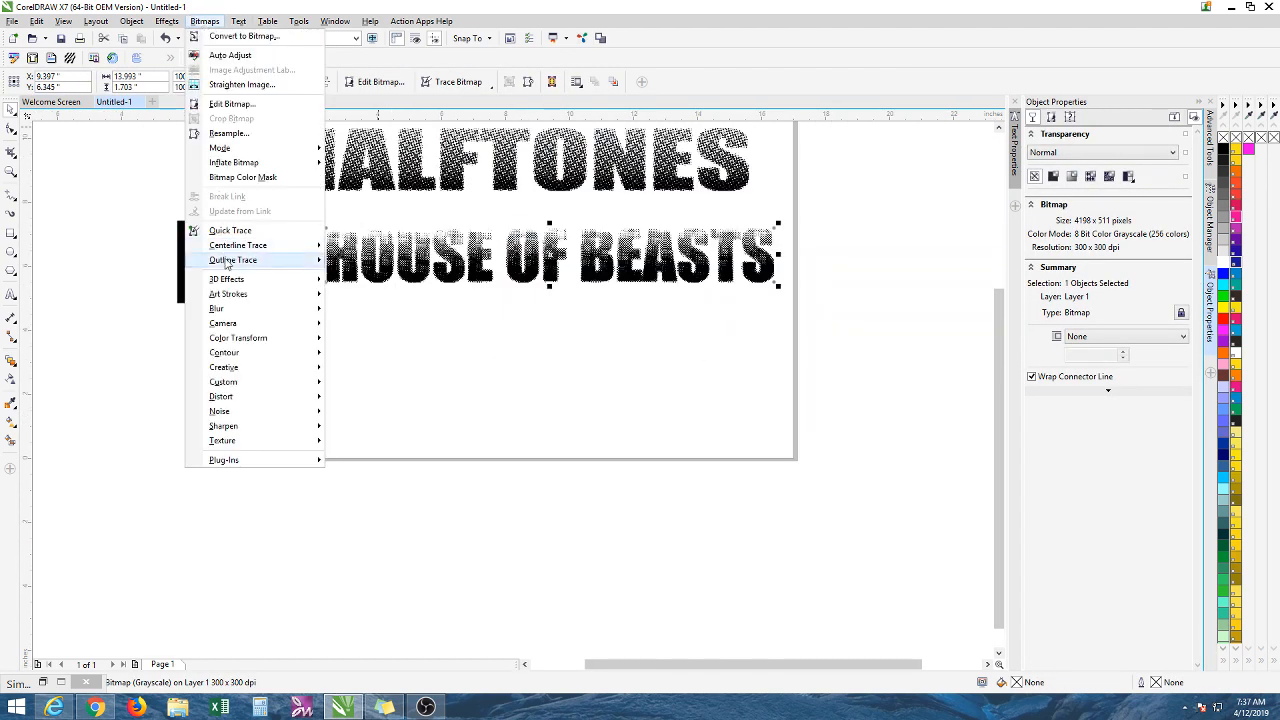
mouse_move(236, 152)
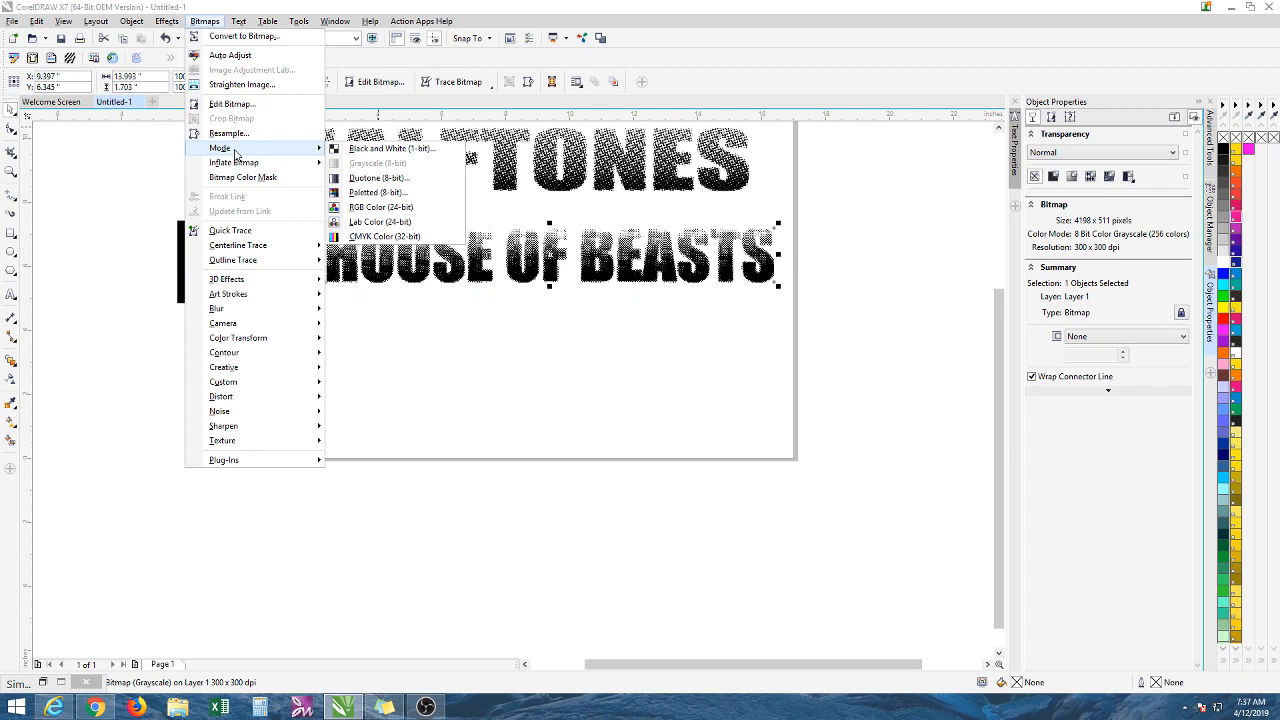
left_click(243, 36)
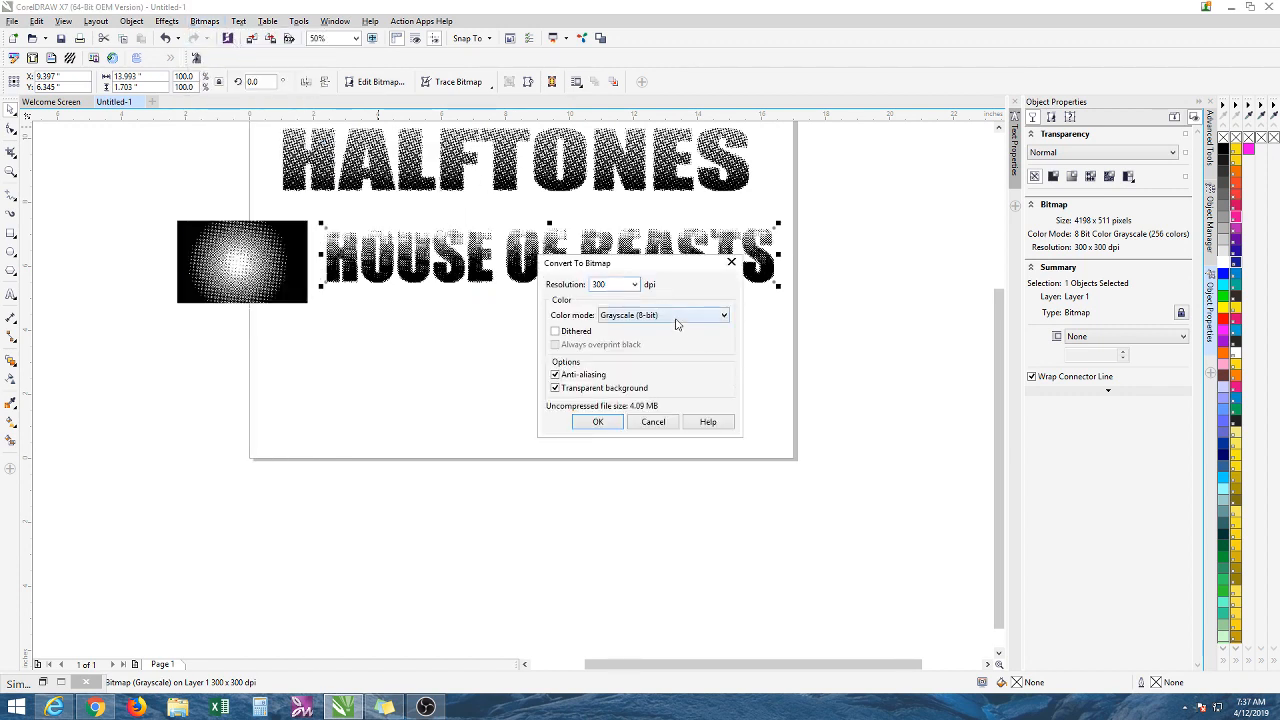
left_click(676, 318)
left_click(626, 368)
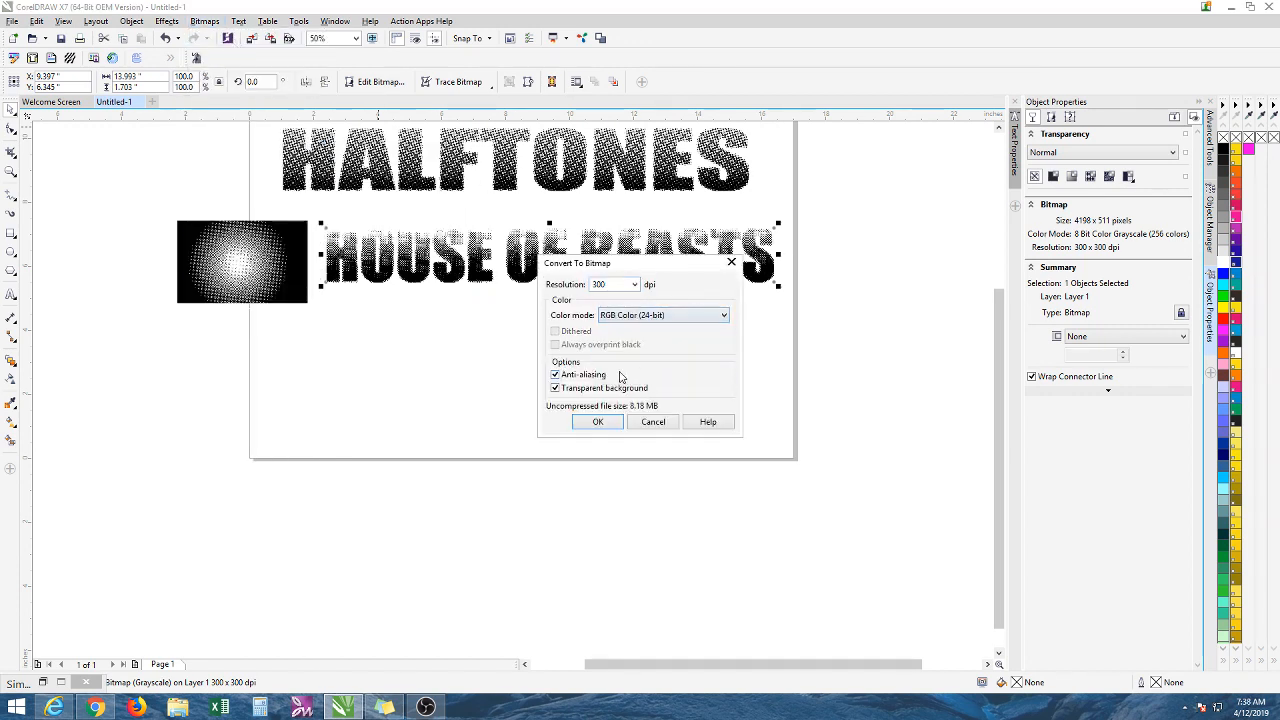
left_click(598, 421)
Convert the HOUSE OF BEASTS bitmap to Black and White (1-bit) with the Halftone method and a Round screen.
left_click(205, 21)
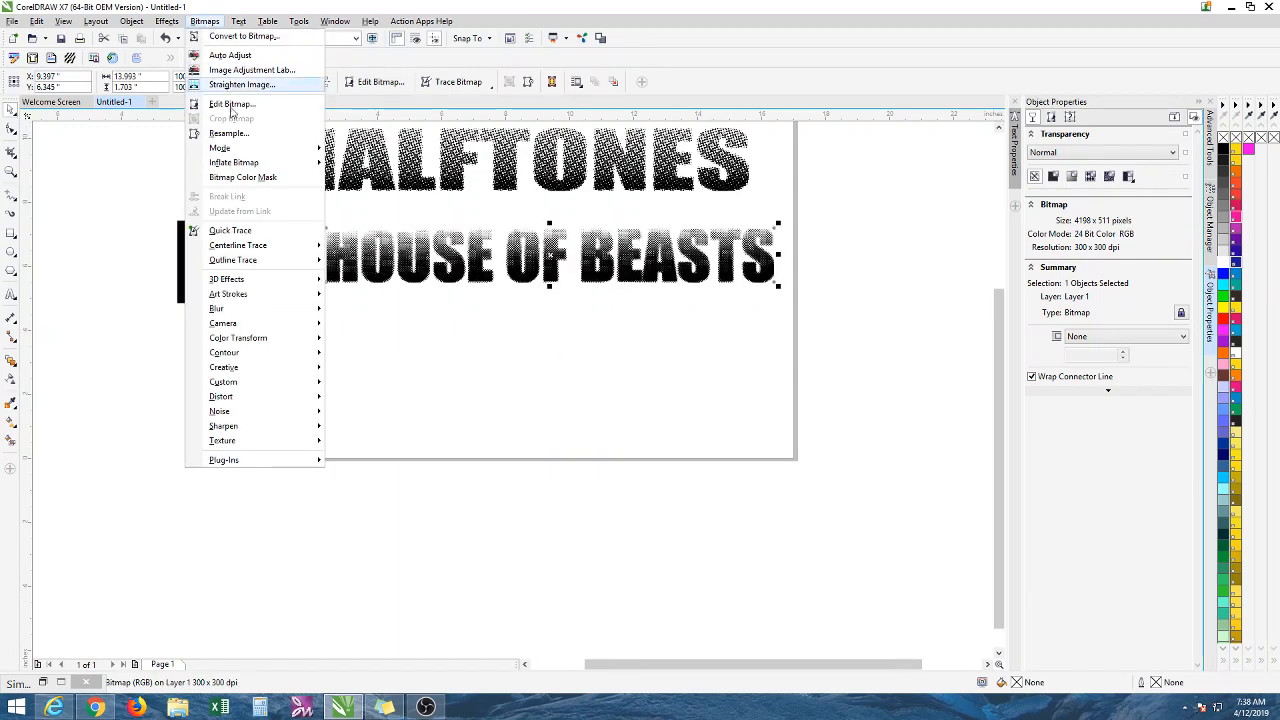
mouse_move(220, 147)
left_click(350, 151)
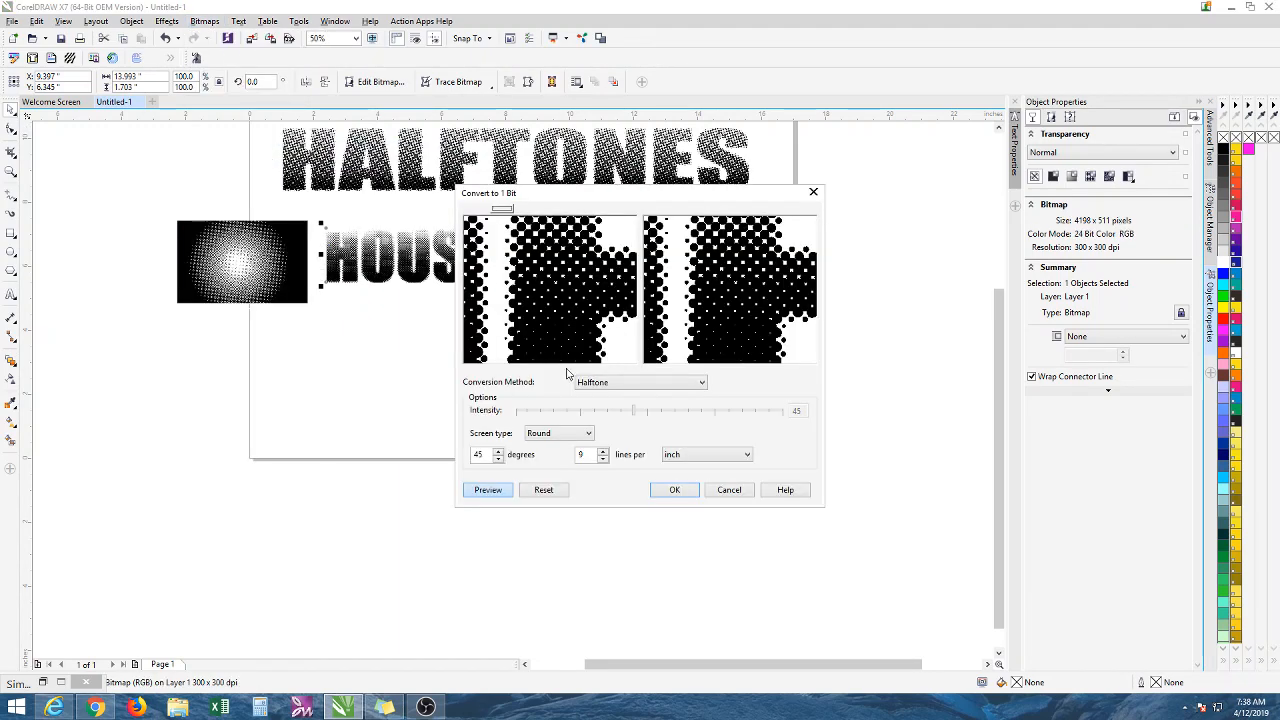
left_click(674, 489)
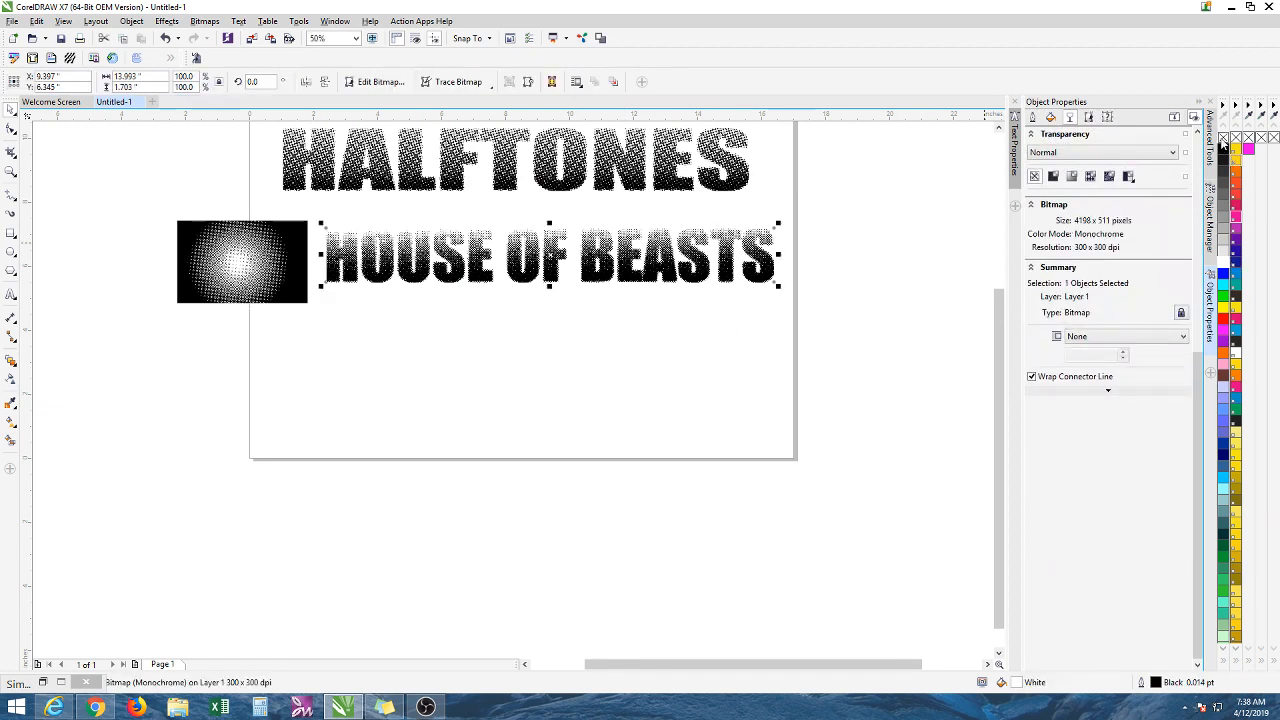
Remove the HOUSE OF BEASTS bitmap's white background and color its dots PANTONE Rubine Red after trying PANTONE Orange 021.
right_click(1237, 176)
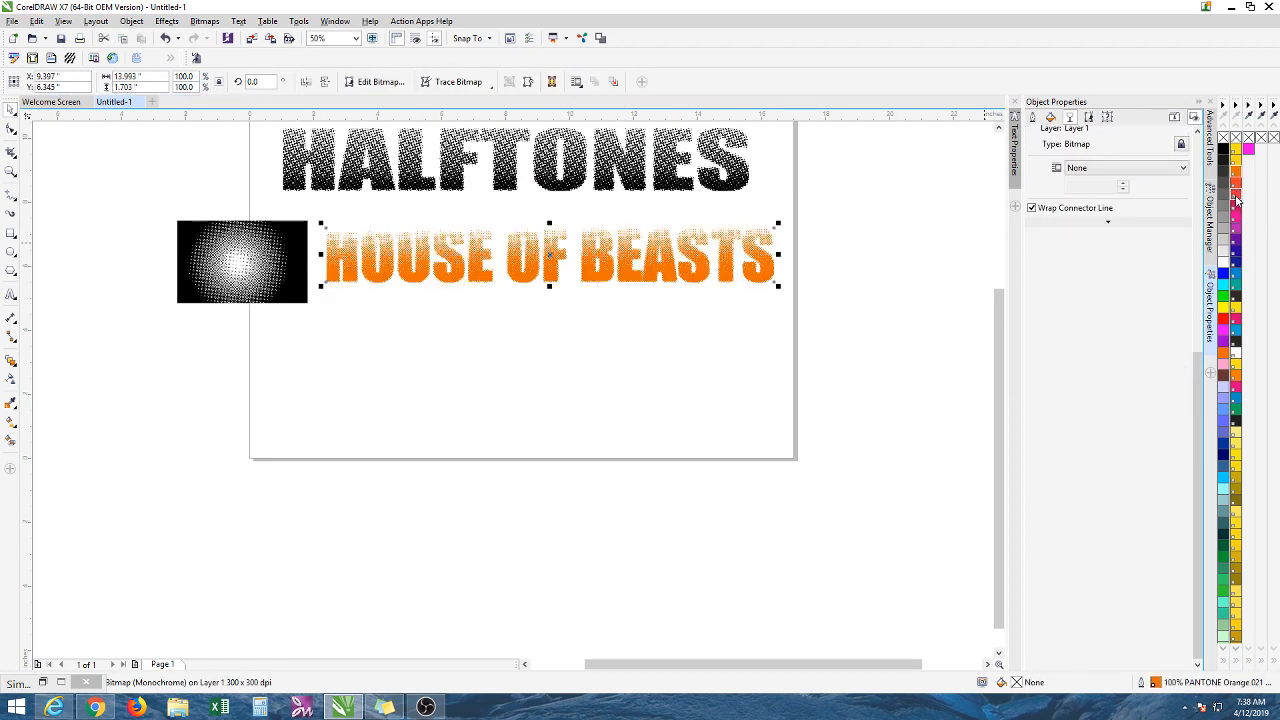
right_click(1237, 207)
Move the pink HOUSE OF BEASTS bitmap directly beneath HALFTONES and inspect its halftone dots up close.
scroll(586, 200, "up", 1)
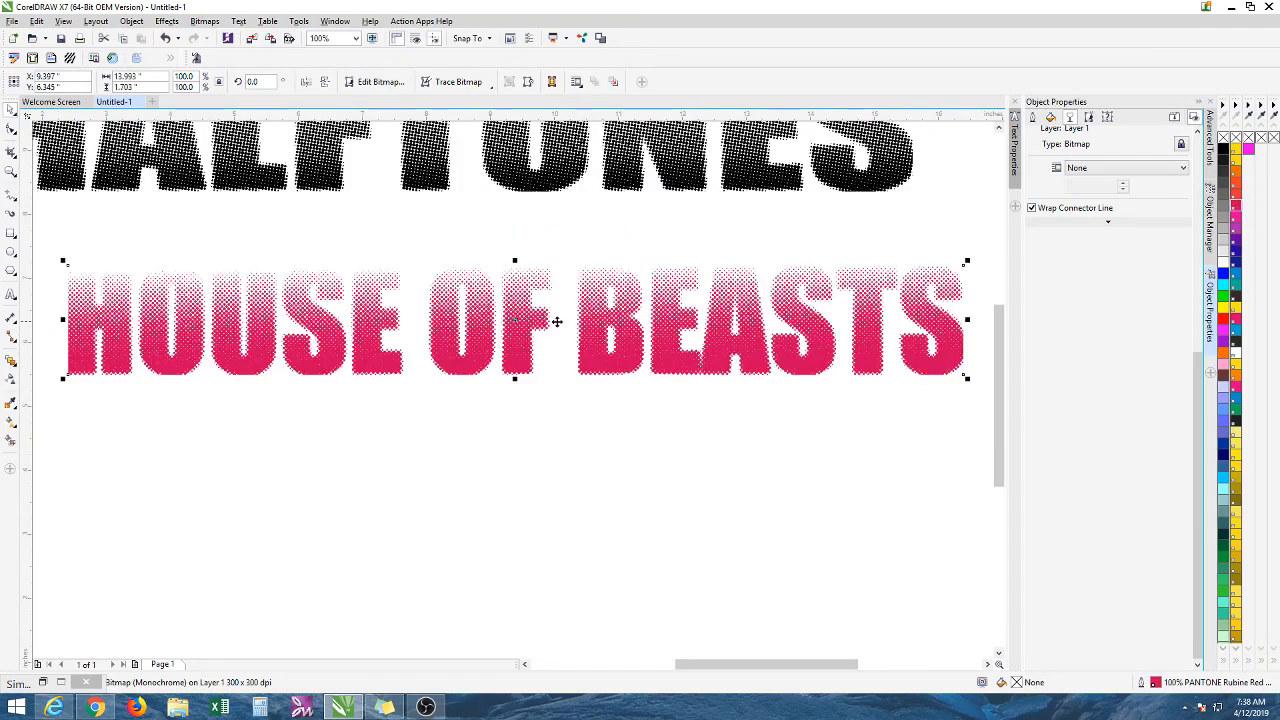
left_click_drag(596, 331, 573, 206)
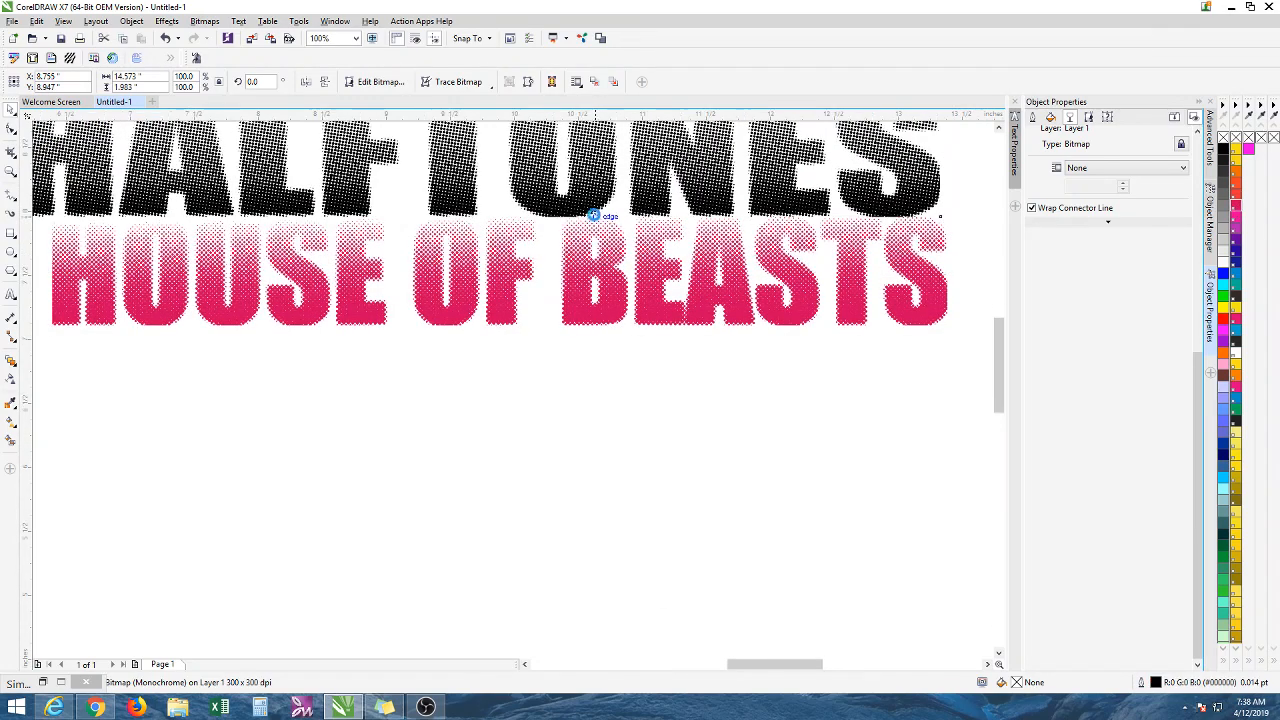
scroll(594, 205, "up", 2)
scroll(486, 249, "down", 4)
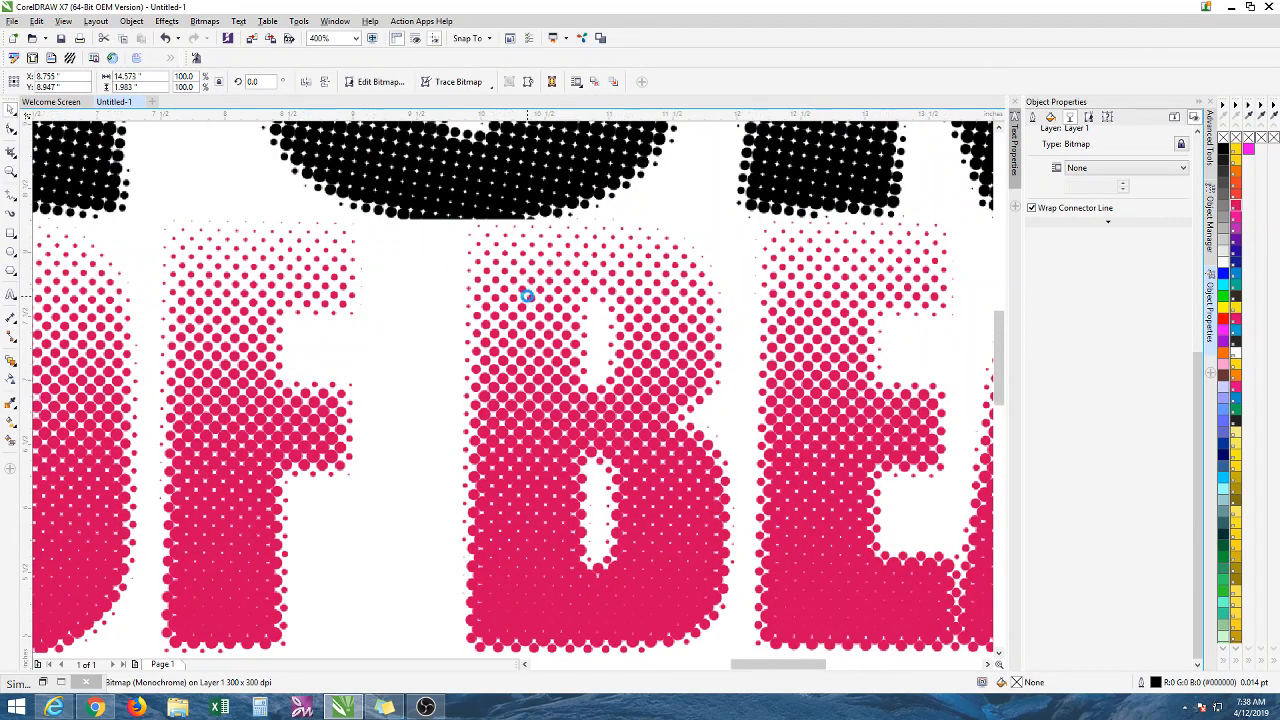
left_click(549, 405)
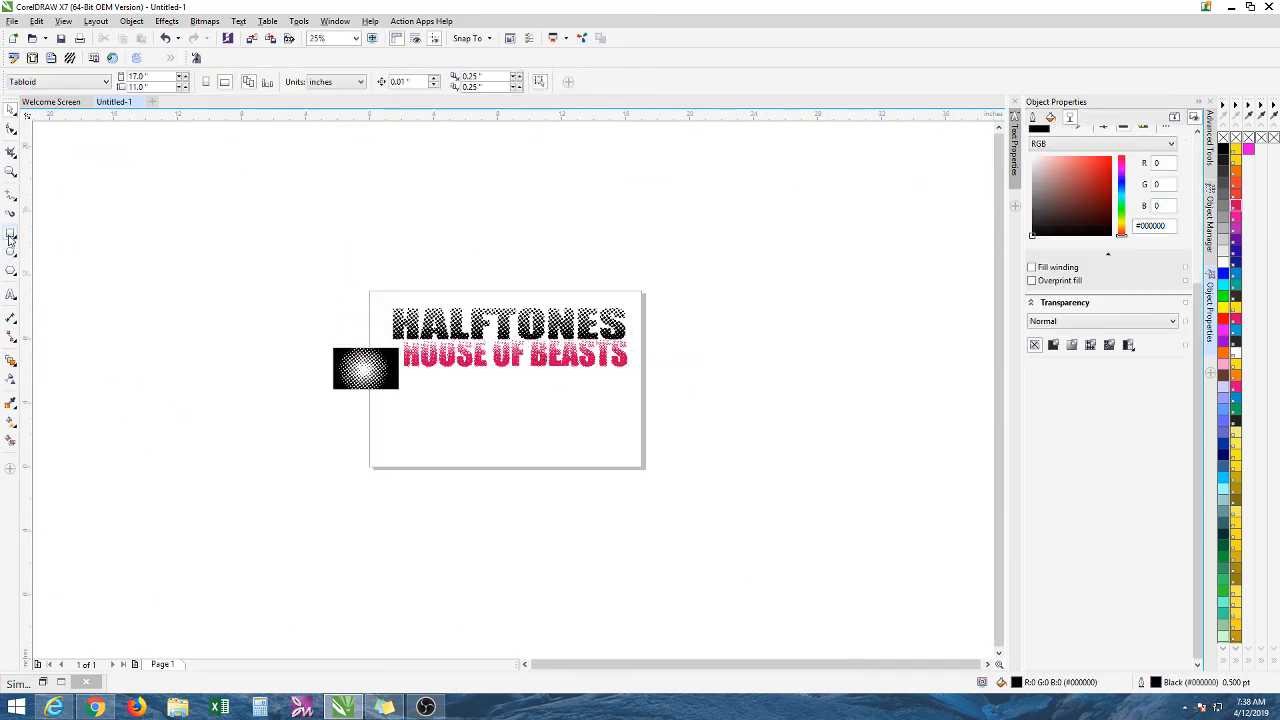
Draw a black-filled rectangle about 14.9 by 3.3 inches across the lower part of the page.
left_click(11, 233)
left_click_drag(393, 411, 631, 465)
left_click(11, 110)
left_click(179, 136)
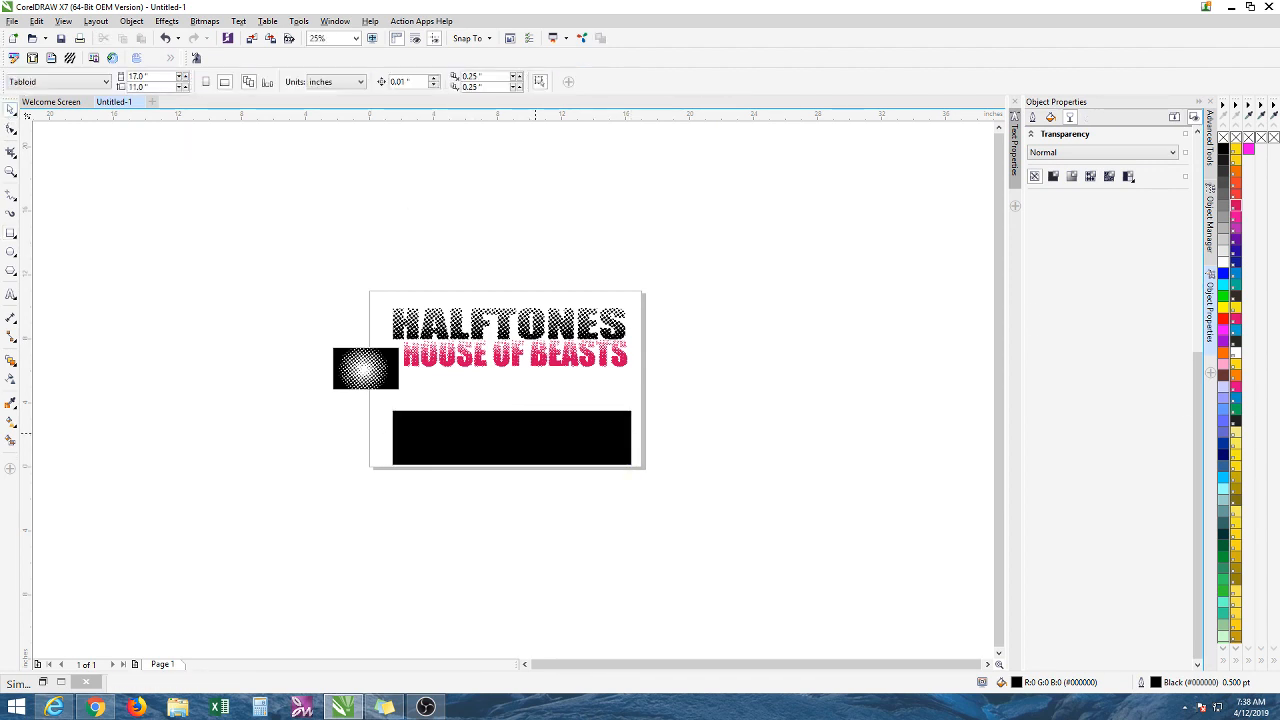
Apply a vertical linear transparency to the wide black rectangle, fading from solid at its bottom edge to transparent at its top.
left_click(535, 433)
left_click(11, 380)
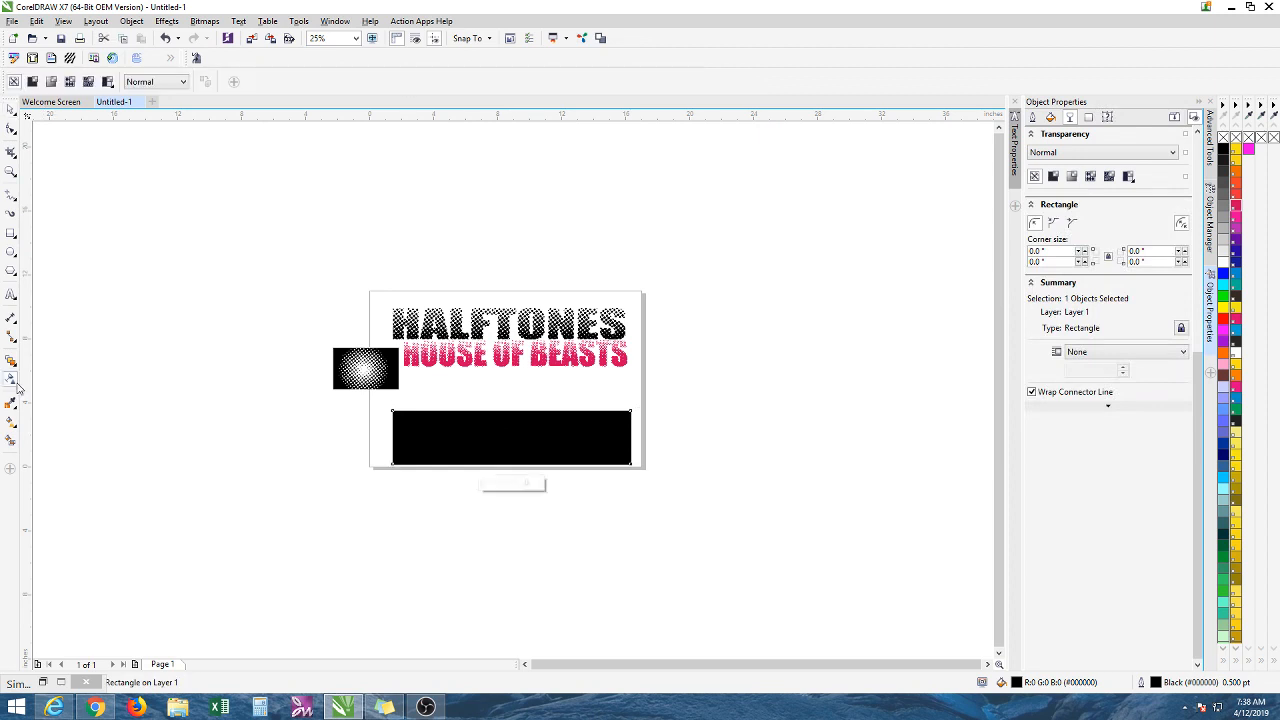
scroll(533, 465, "up", 2)
left_click_drag(521, 449, 521, 373)
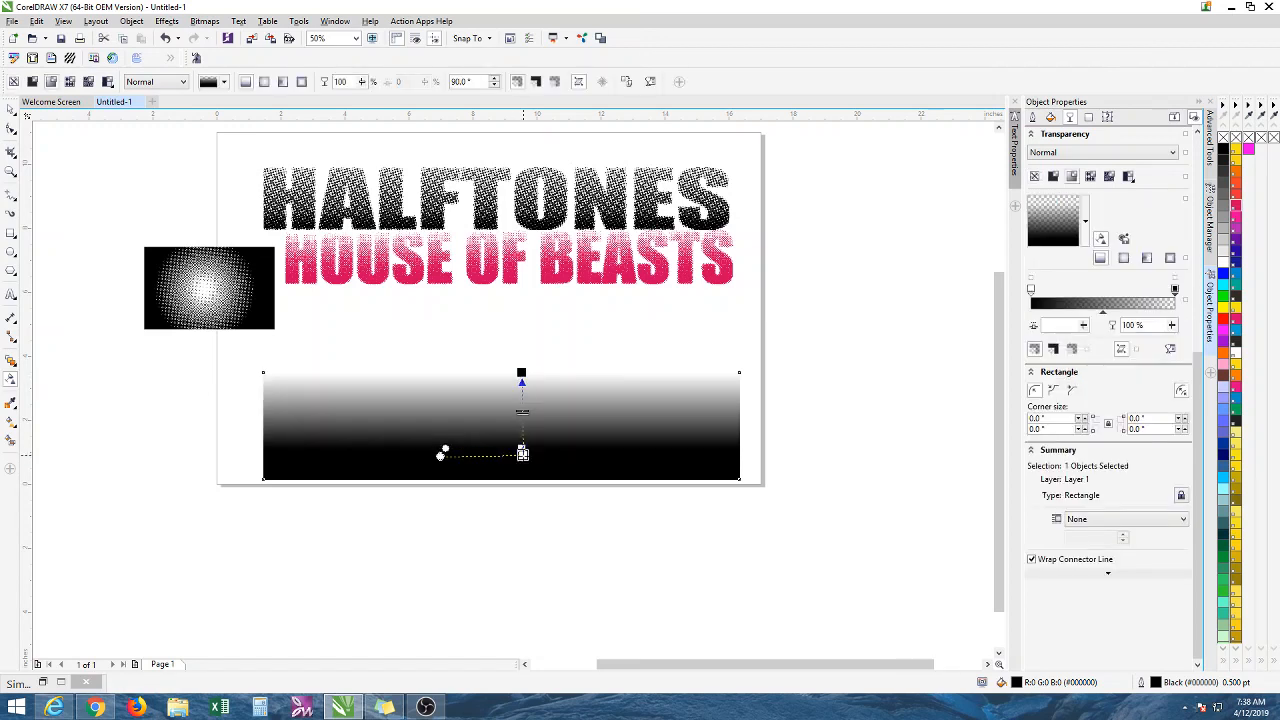
left_click_drag(521, 448, 520, 478)
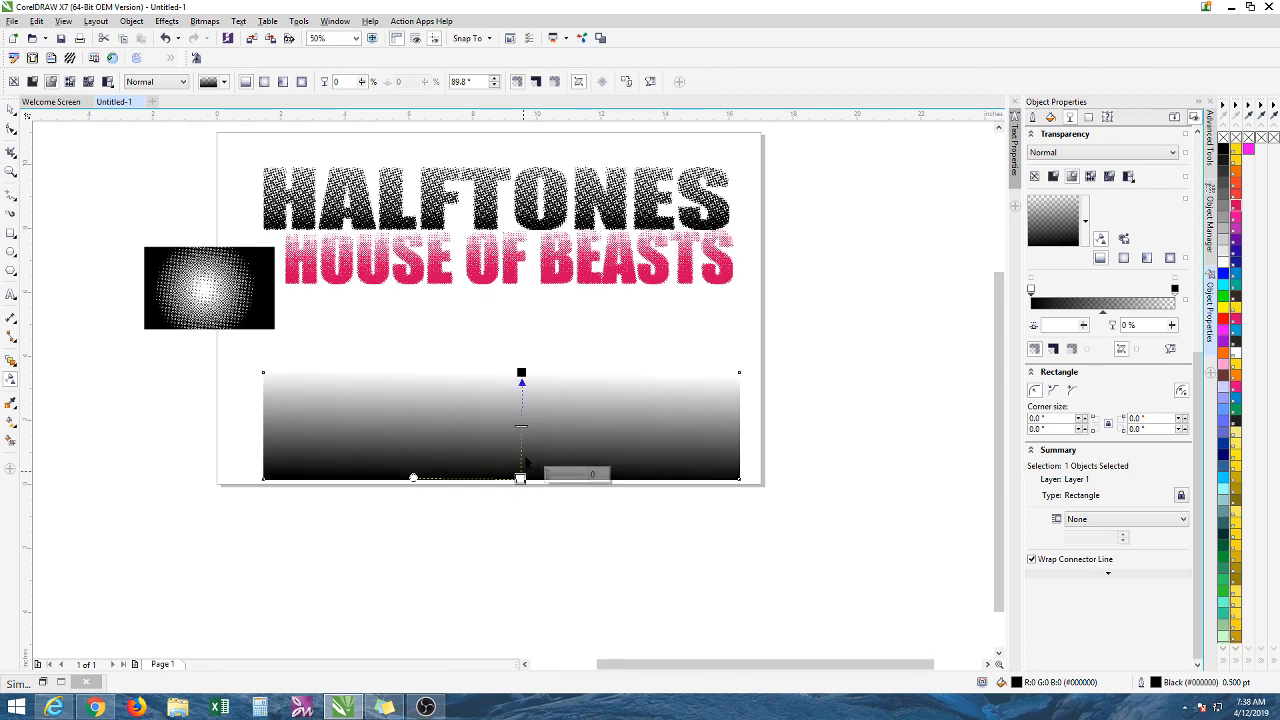
left_click(553, 343)
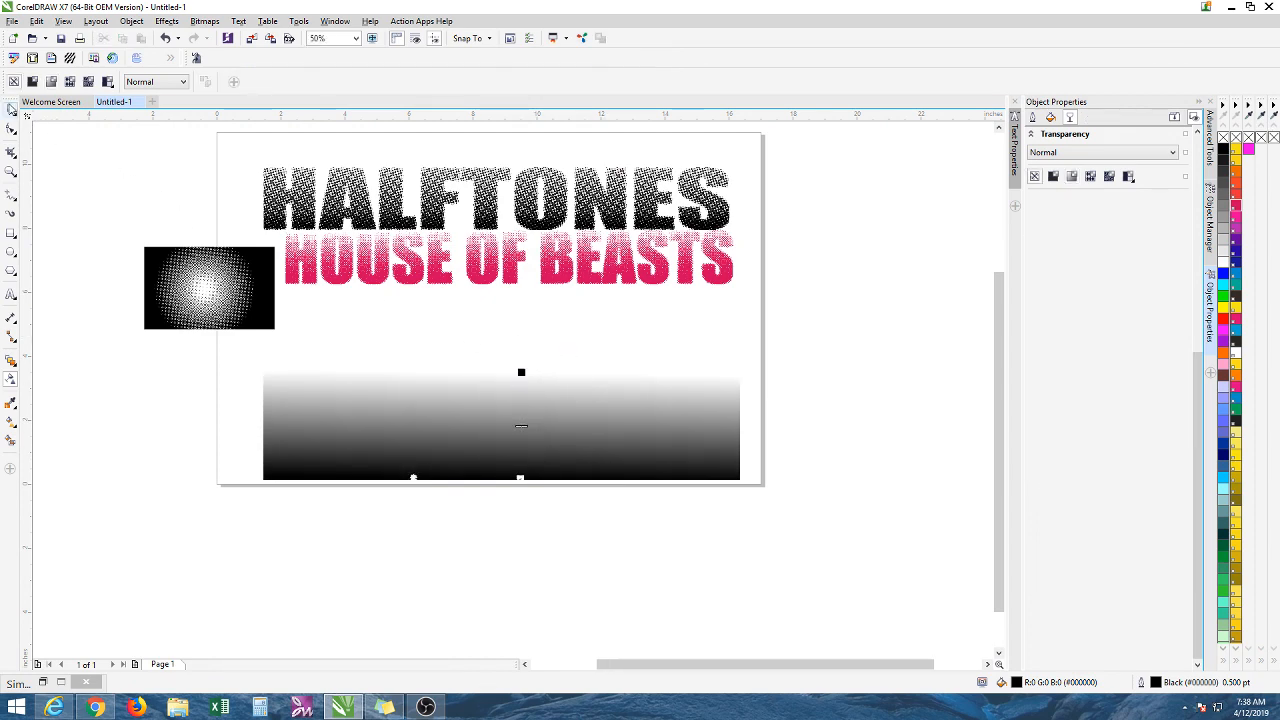
Convert the faded rectangle to a 300 dpi bitmap in Grayscale (8-bit) mode.
left_click(11, 108)
left_click(458, 465)
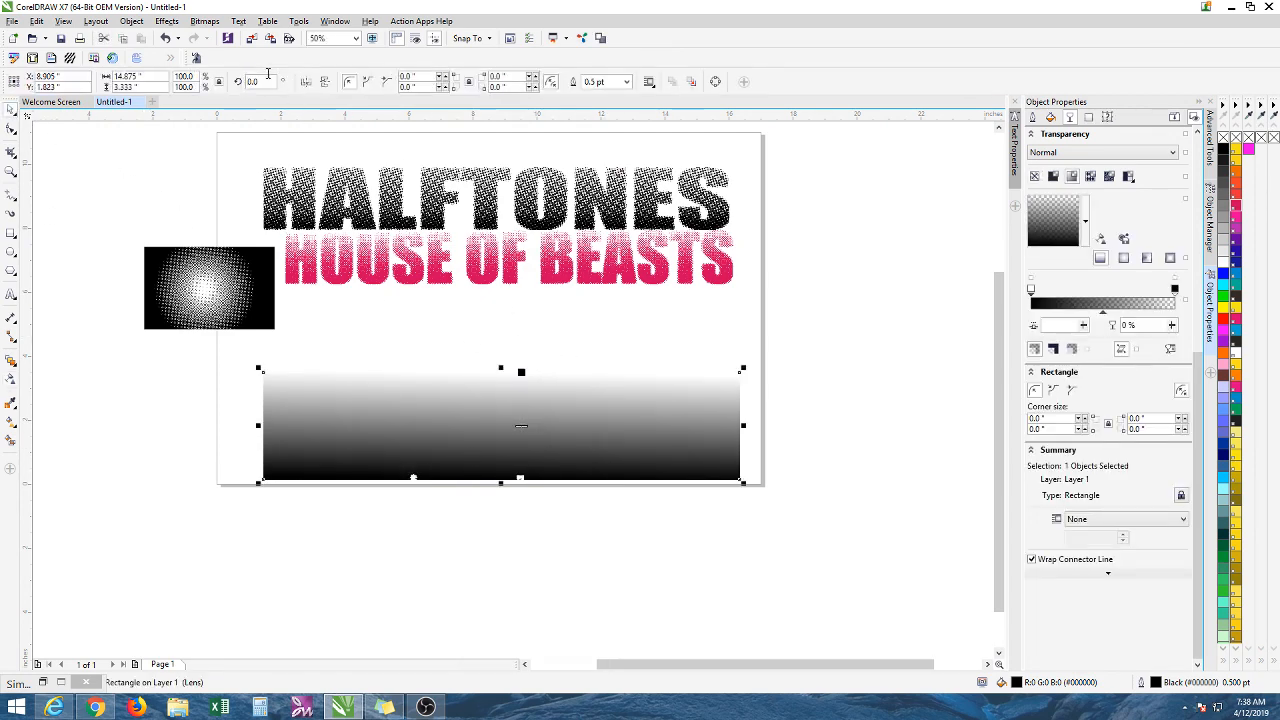
left_click(204, 21)
left_click(220, 39)
left_click(662, 315)
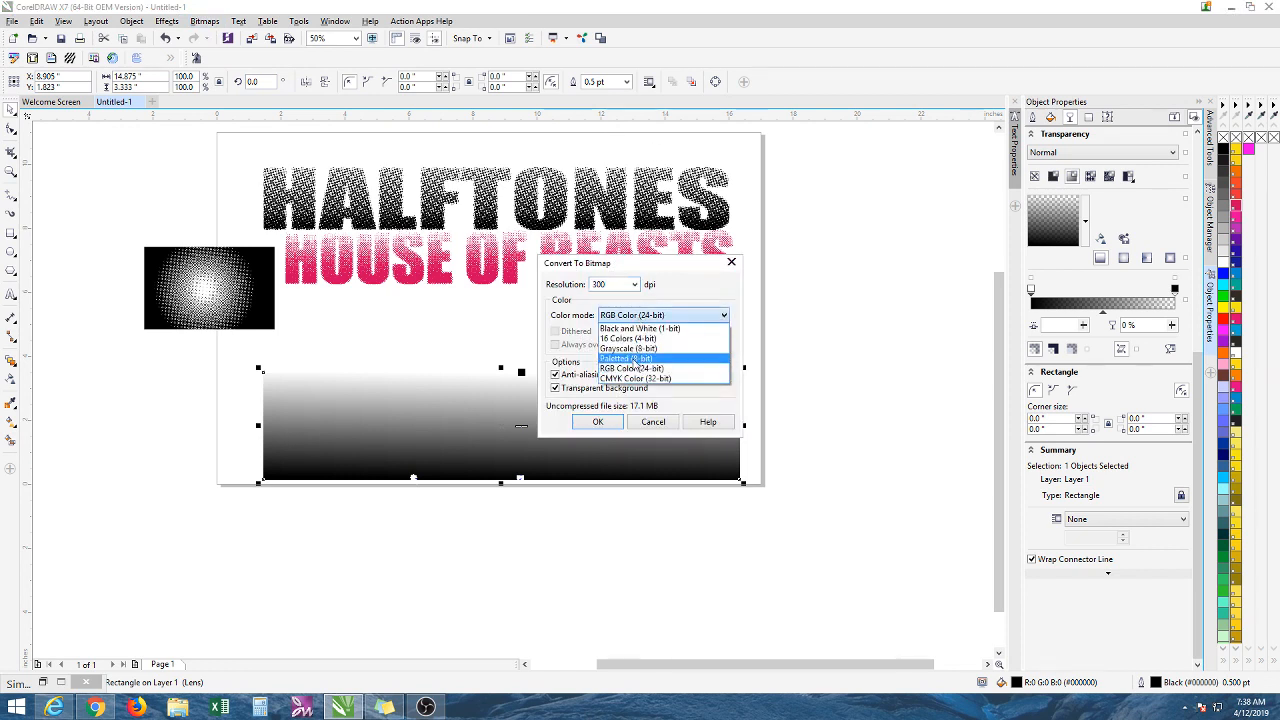
left_click(630, 352)
left_click(597, 421)
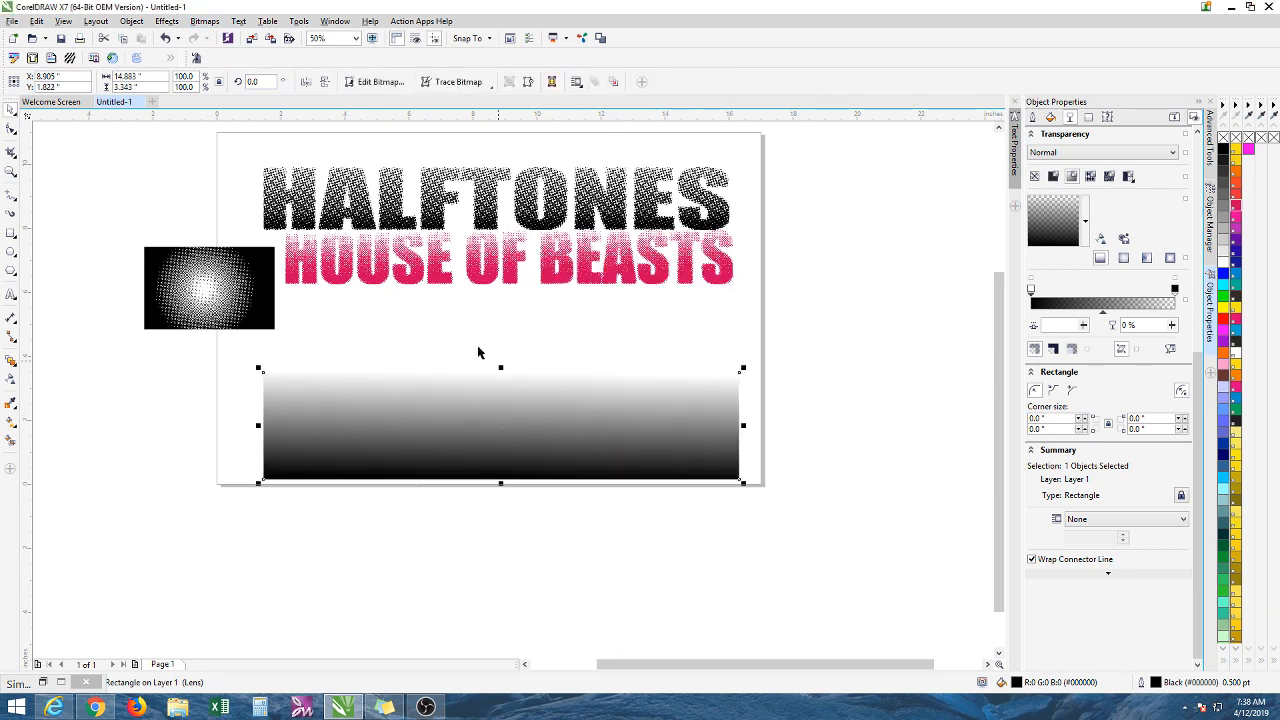
Apply the Halftone color transform to the faded rectangle bitmap with a maximum dot radius of 10, after previewing smaller radii.
left_click(204, 21)
mouse_move(234, 343)
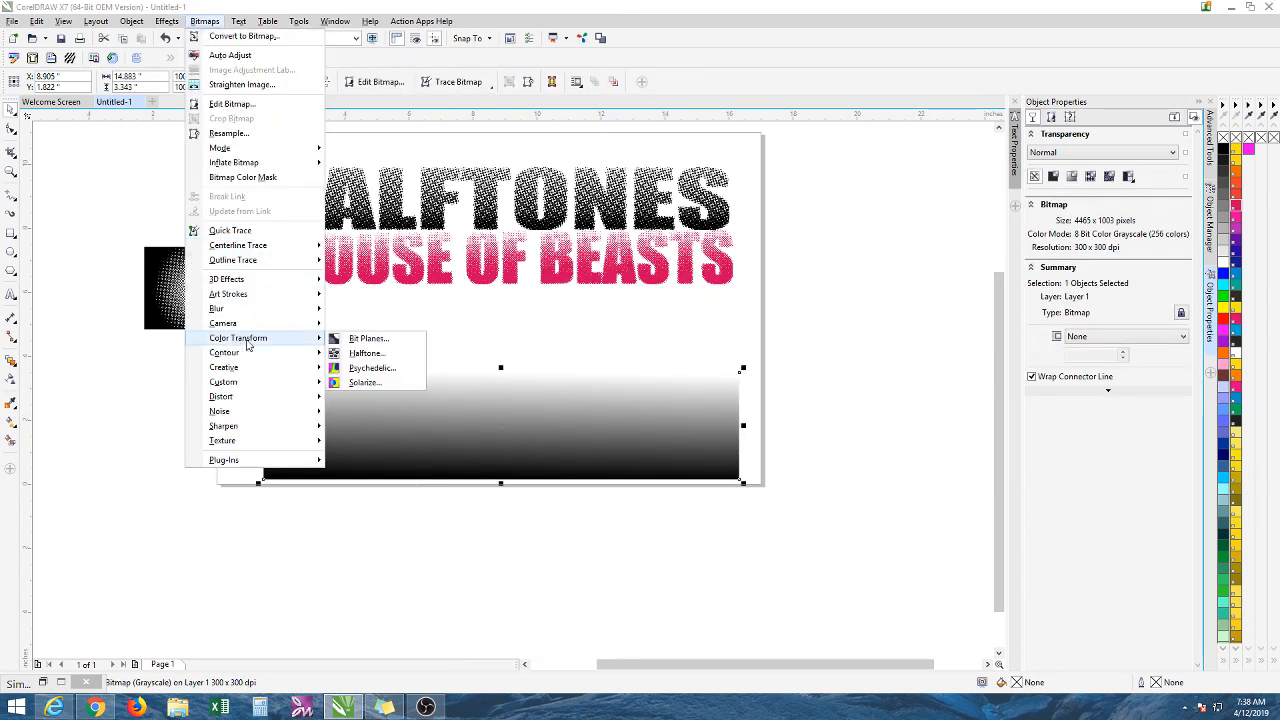
left_click(352, 352)
left_click_drag(574, 245, 577, 360)
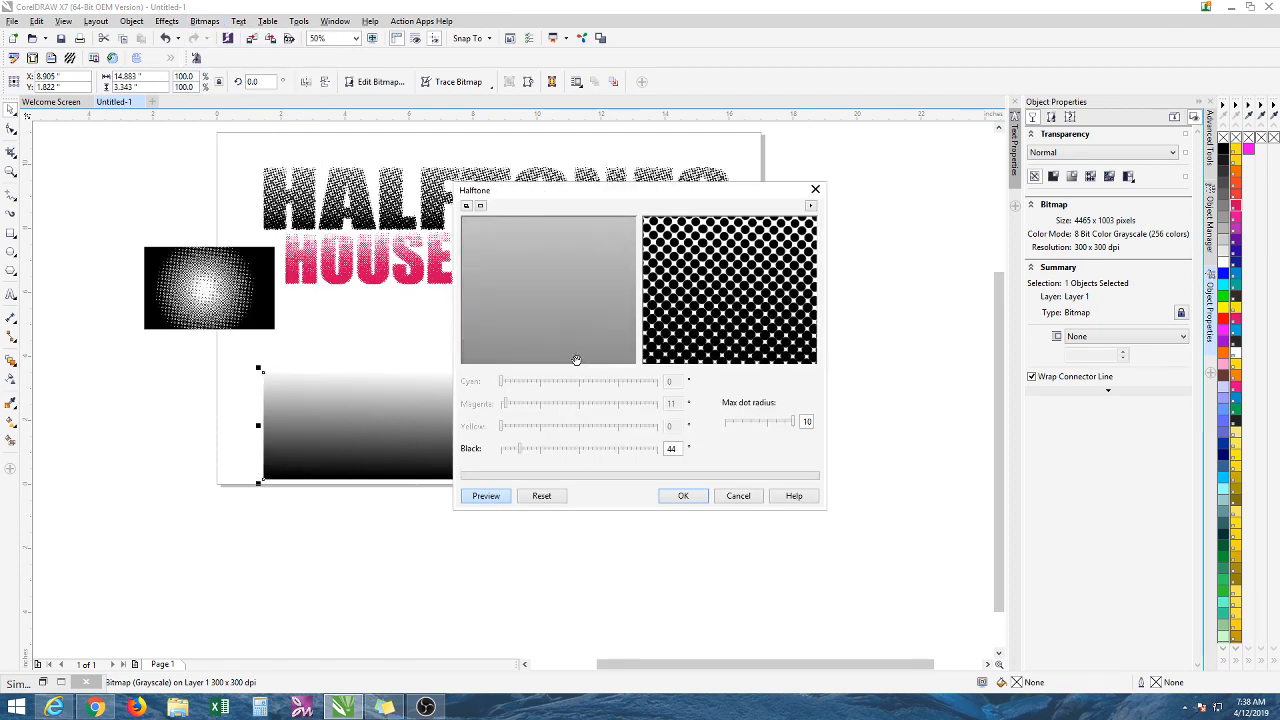
left_click_drag(603, 249, 573, 350)
right_click(596, 269)
right_click(596, 264)
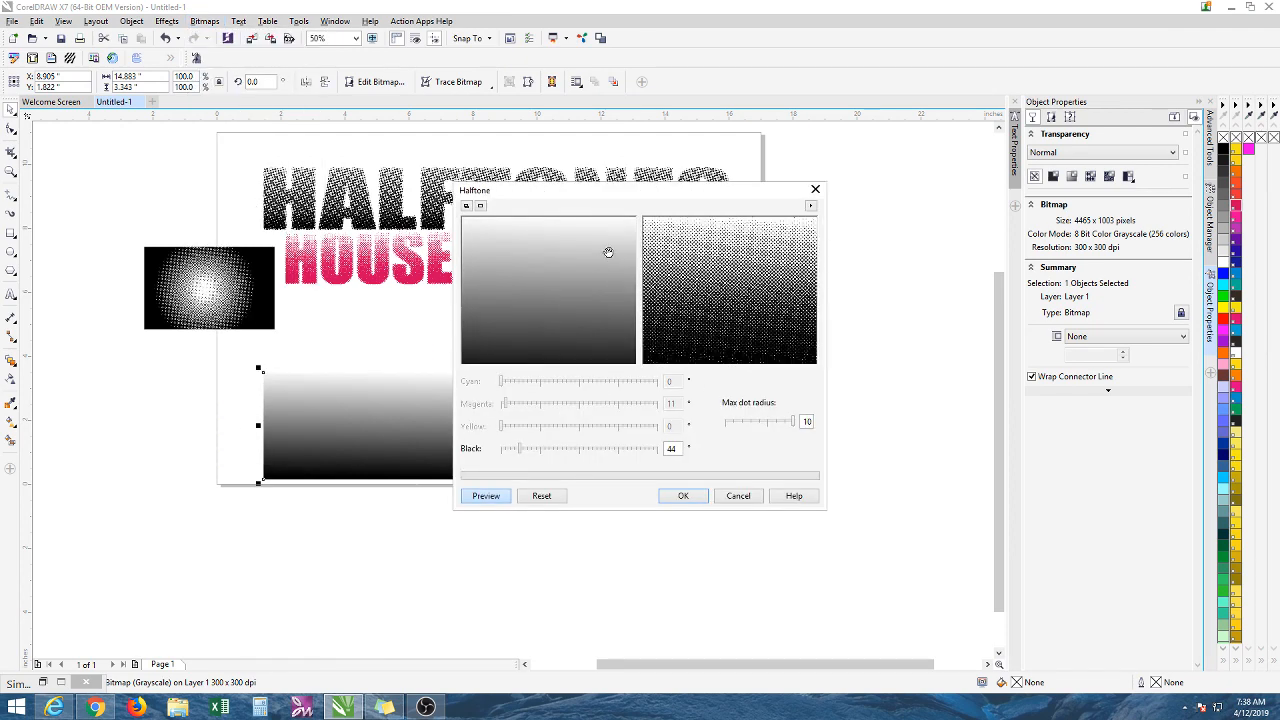
left_click(771, 423)
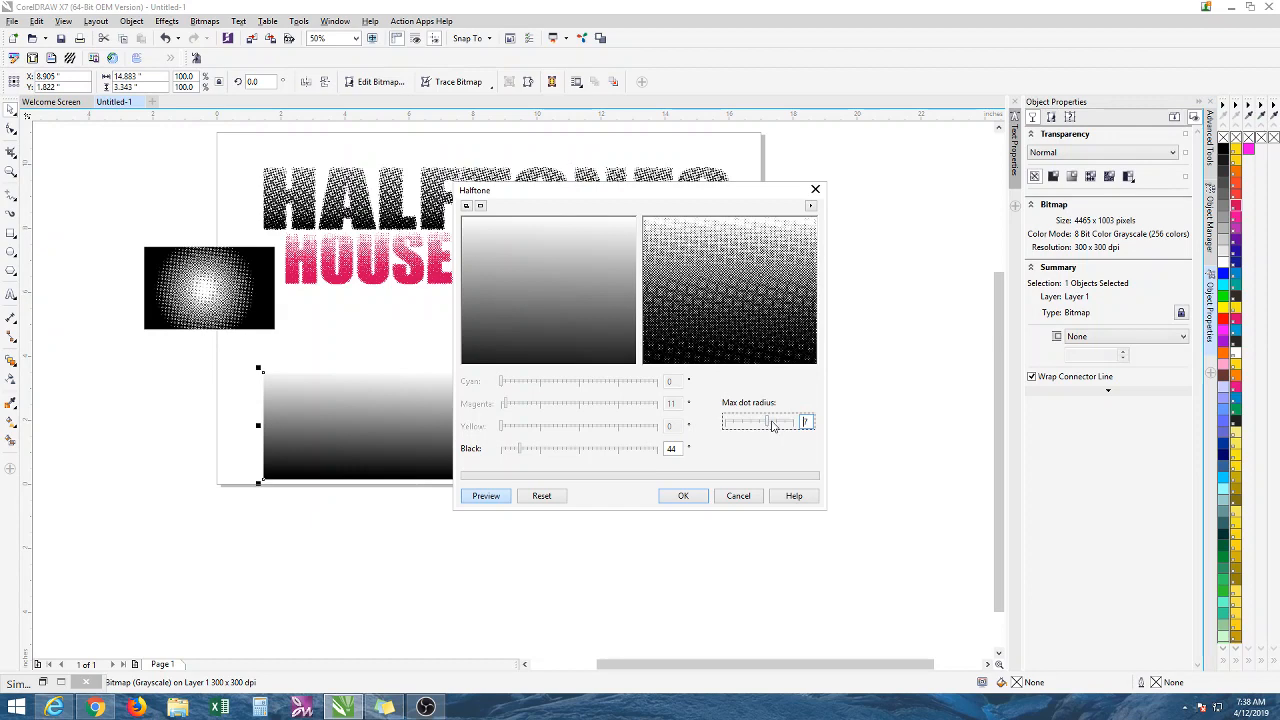
left_click(785, 424)
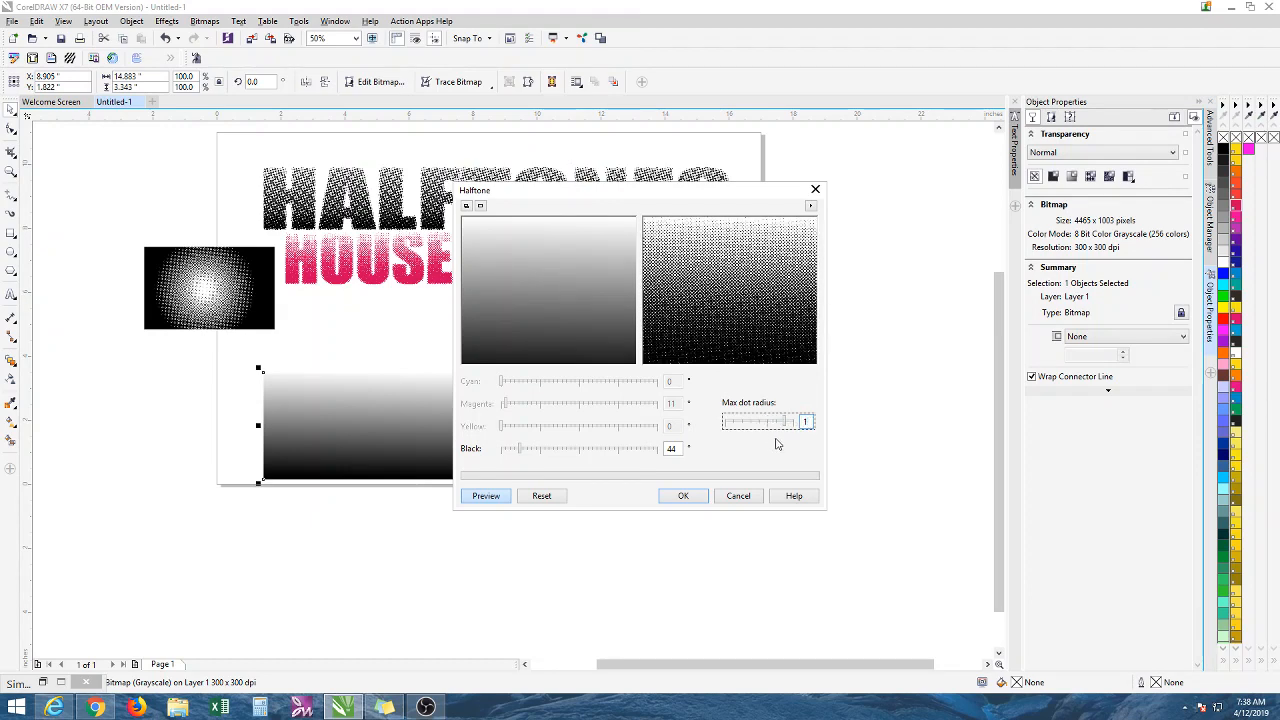
left_click(793, 421)
left_click_drag(591, 296, 605, 252)
left_click(684, 496)
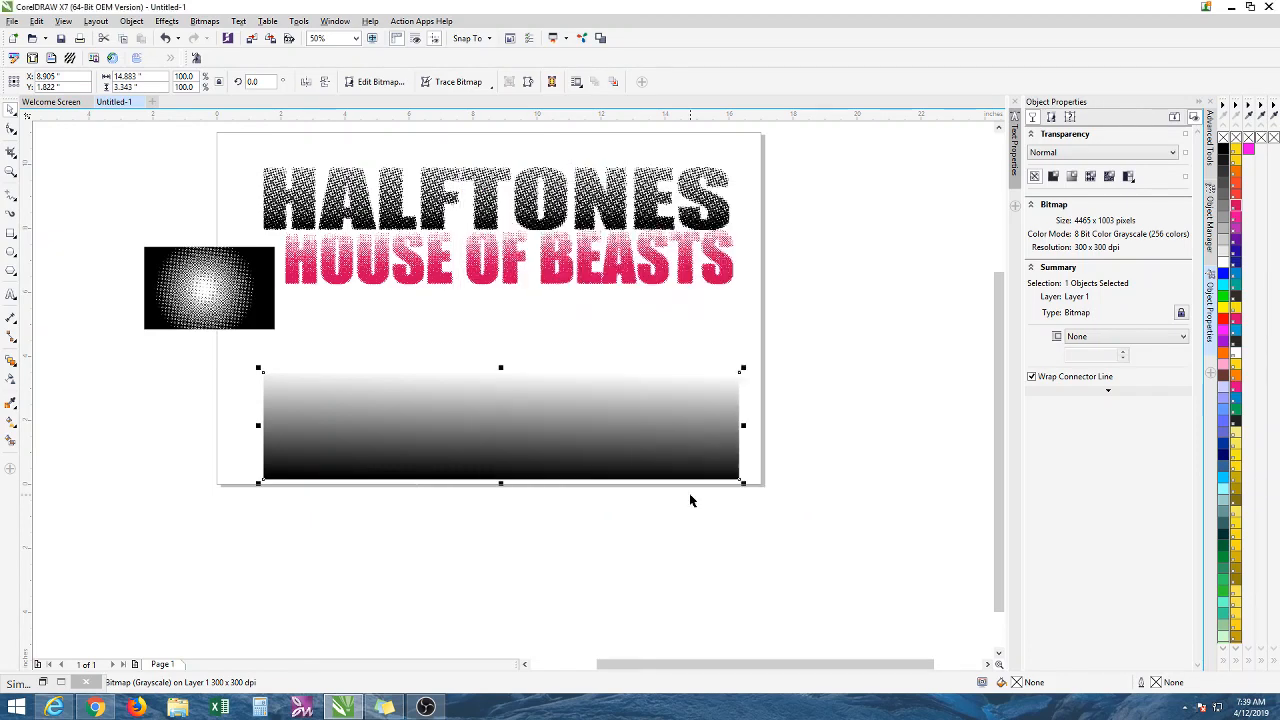
left_click(385, 508)
Convert the halftoned rectangle bitmap to RGB Color (24-bit) mode at 300 dpi.
left_click(465, 425)
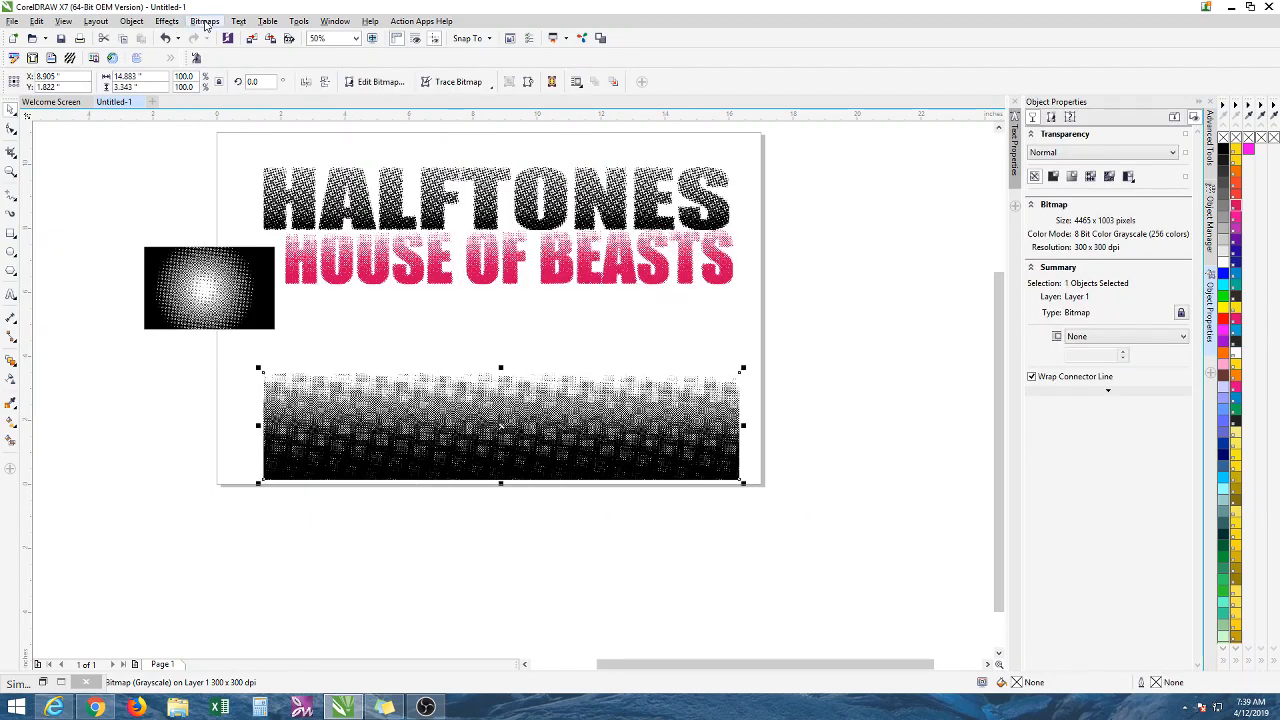
left_click(204, 21)
left_click(240, 36)
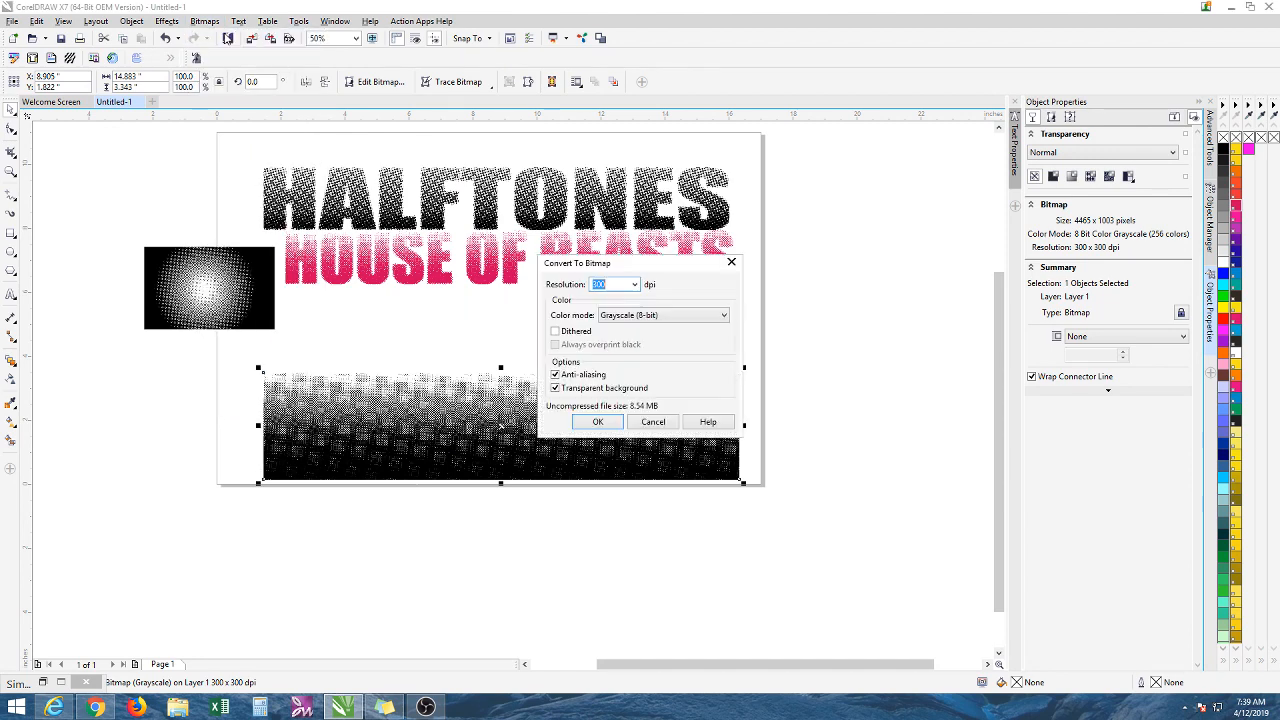
left_click(655, 315)
left_click(628, 368)
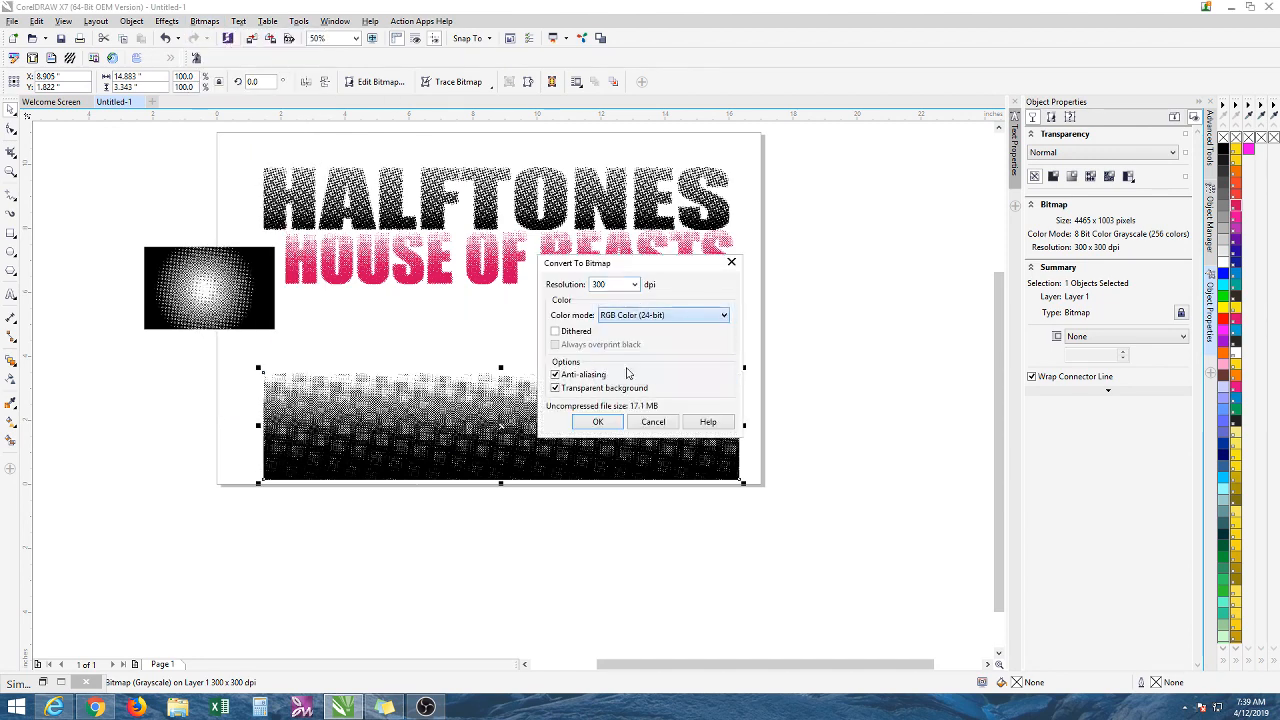
left_click(598, 421)
Convert the rectangle bitmap to Black and White (1-bit) with the Halftone method and a Round screen.
left_click(204, 21)
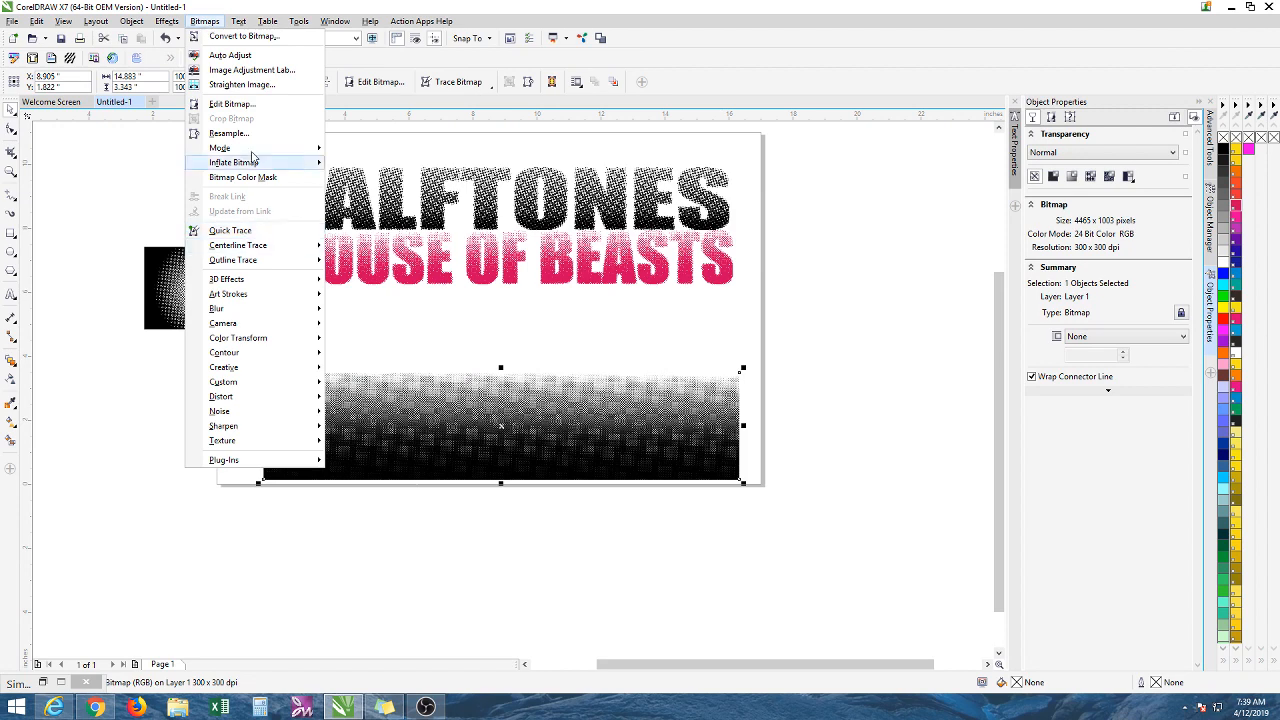
mouse_move(230, 148)
left_click(380, 148)
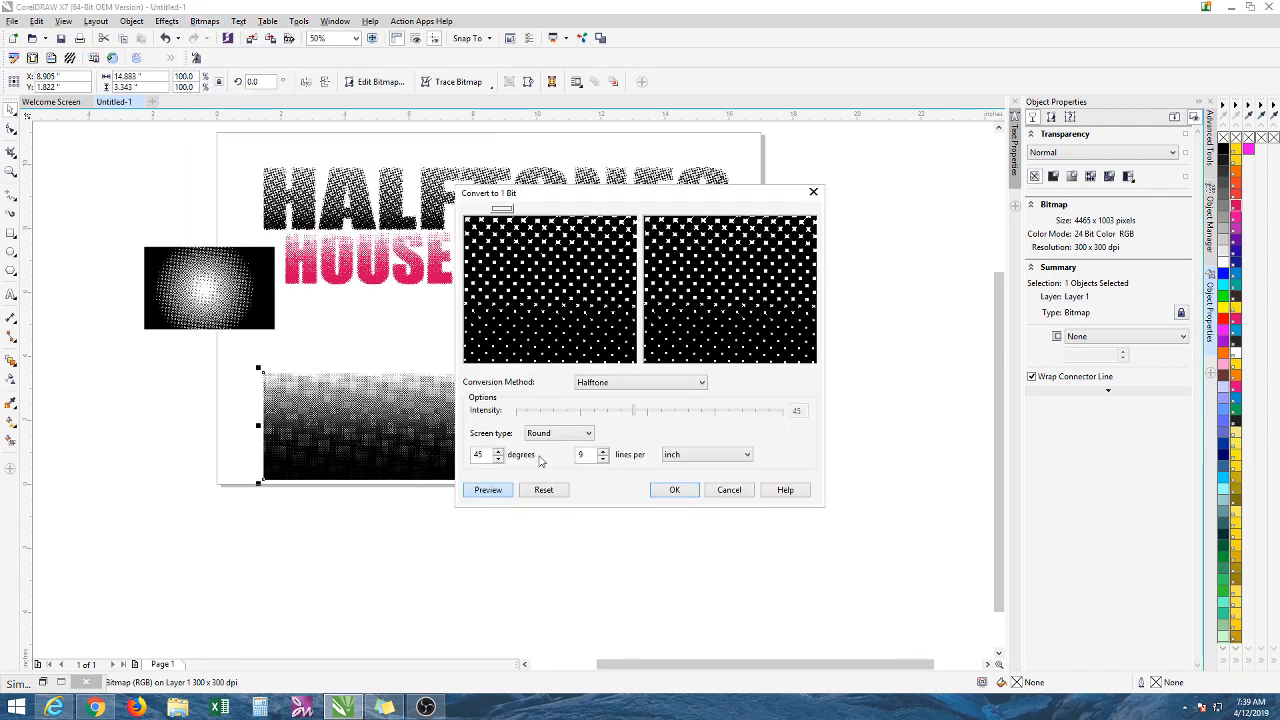
left_click(671, 490)
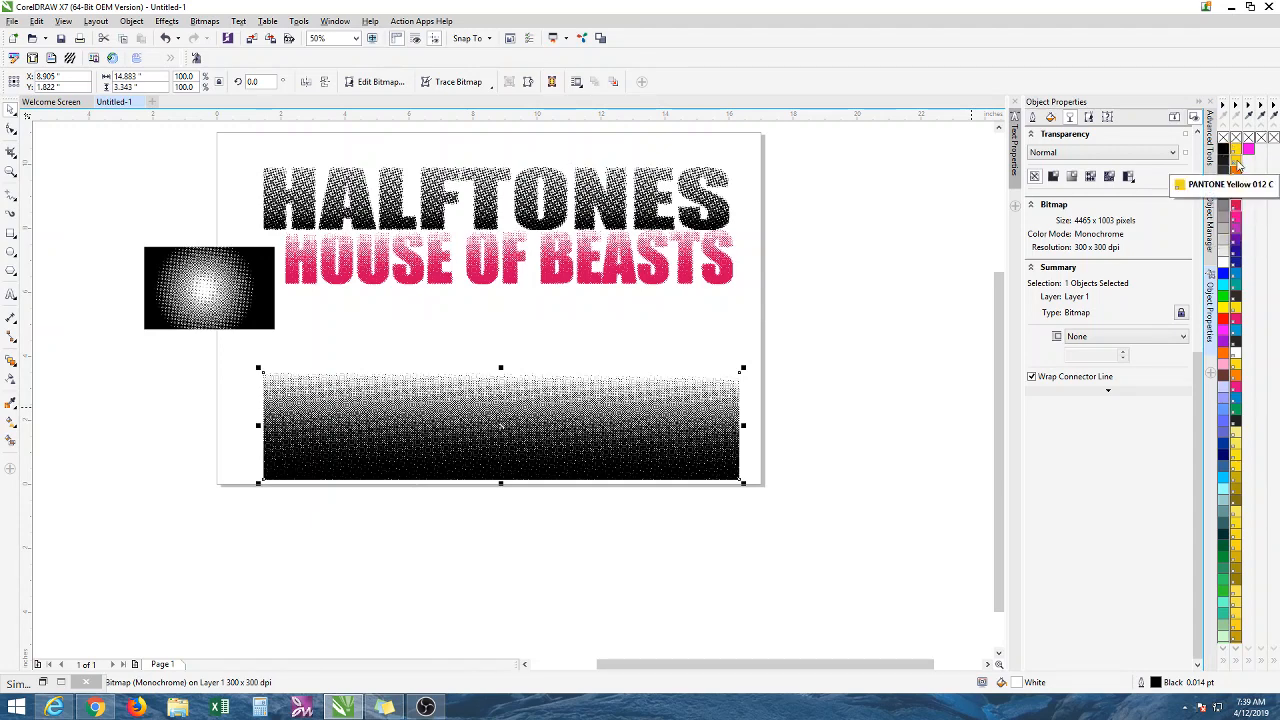
Try a PANTONE Yellow 012 C background on the rectangle's halftone bitmap, and set its background to no fill.
left_click(1237, 163)
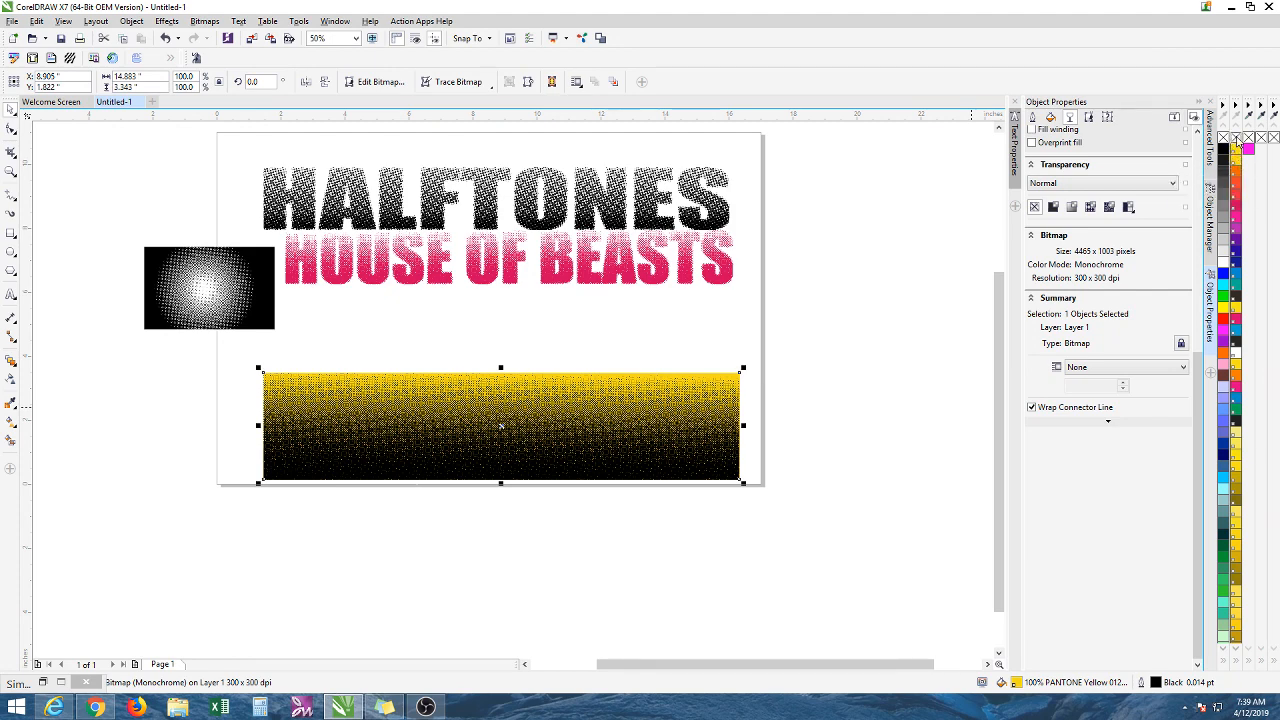
left_click(1223, 138)
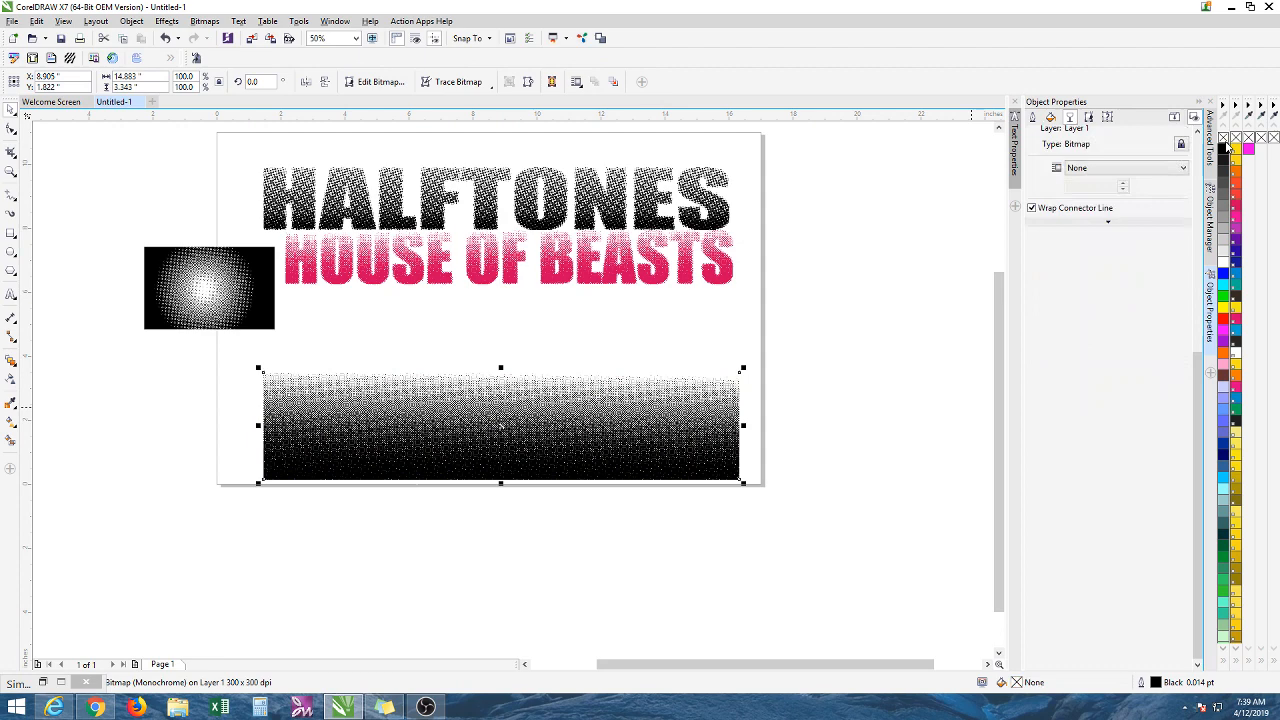
Recolor the rectangle's halftone dots red (R:255 G:0 B:0) after trying PANTONE Rhodamine and PANTONE Reflex Blue C.
right_click(1237, 217)
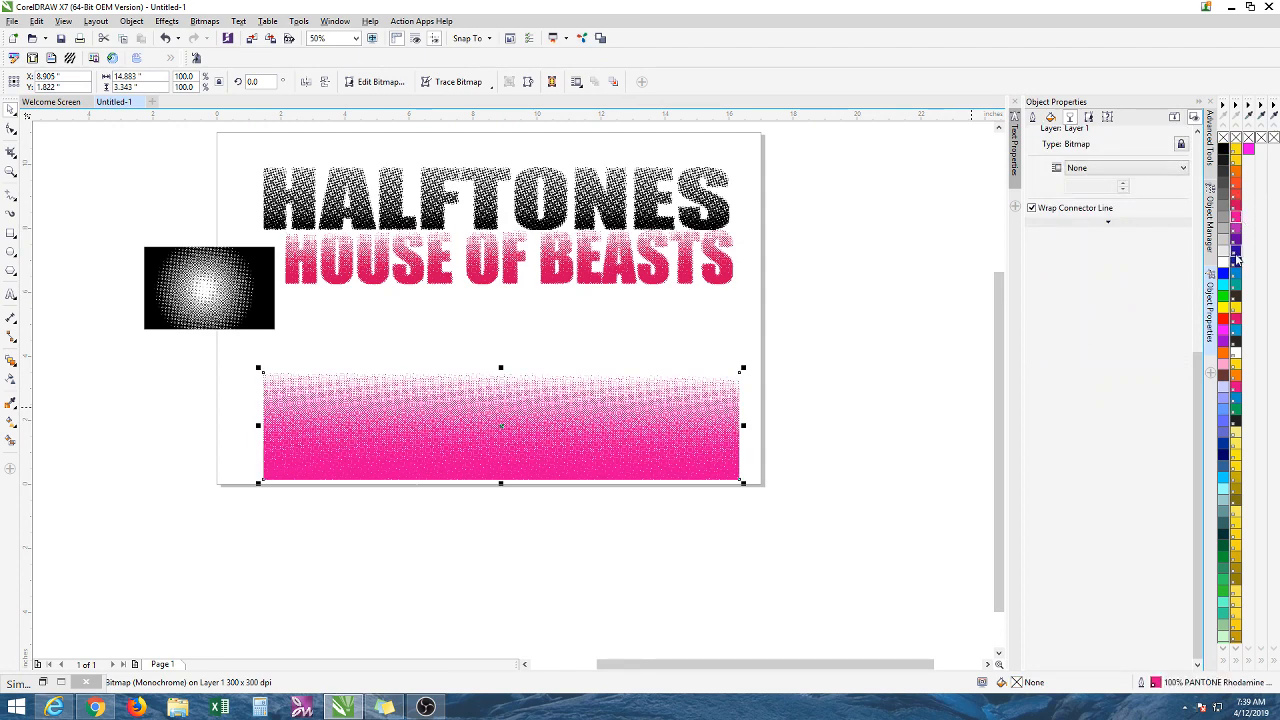
right_click(1237, 258)
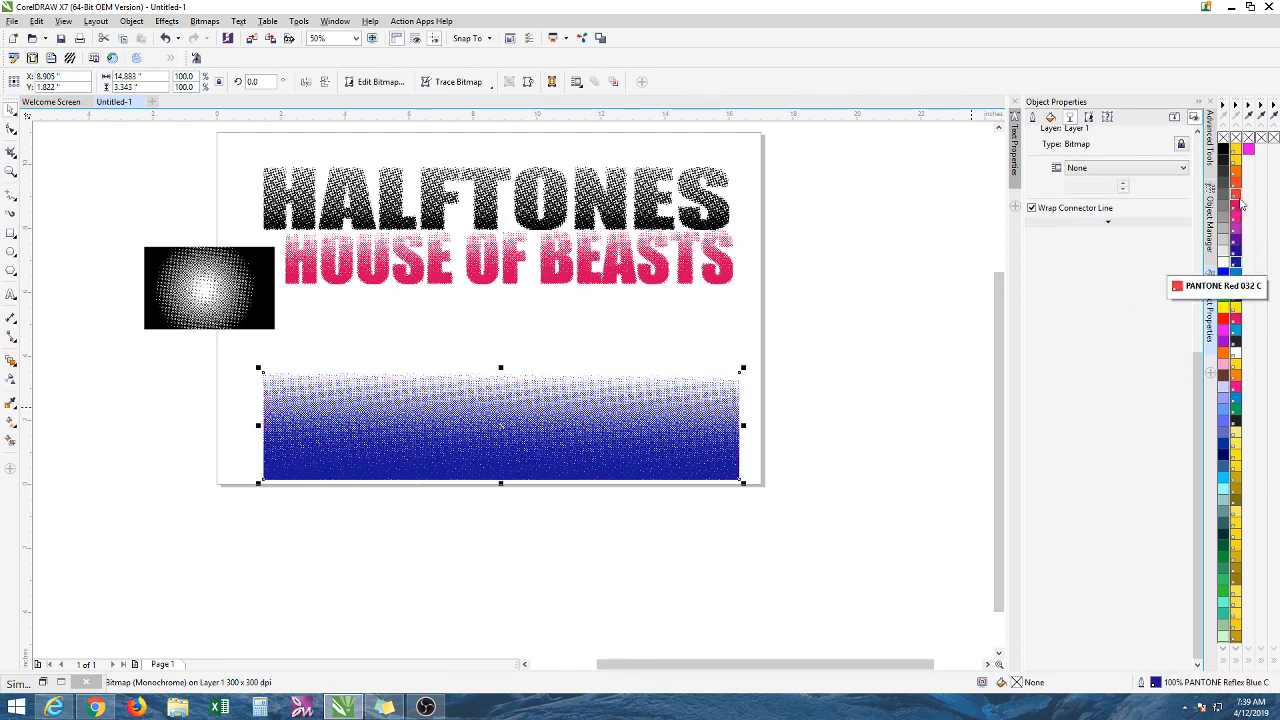
right_click(1238, 210)
right_click(1237, 217)
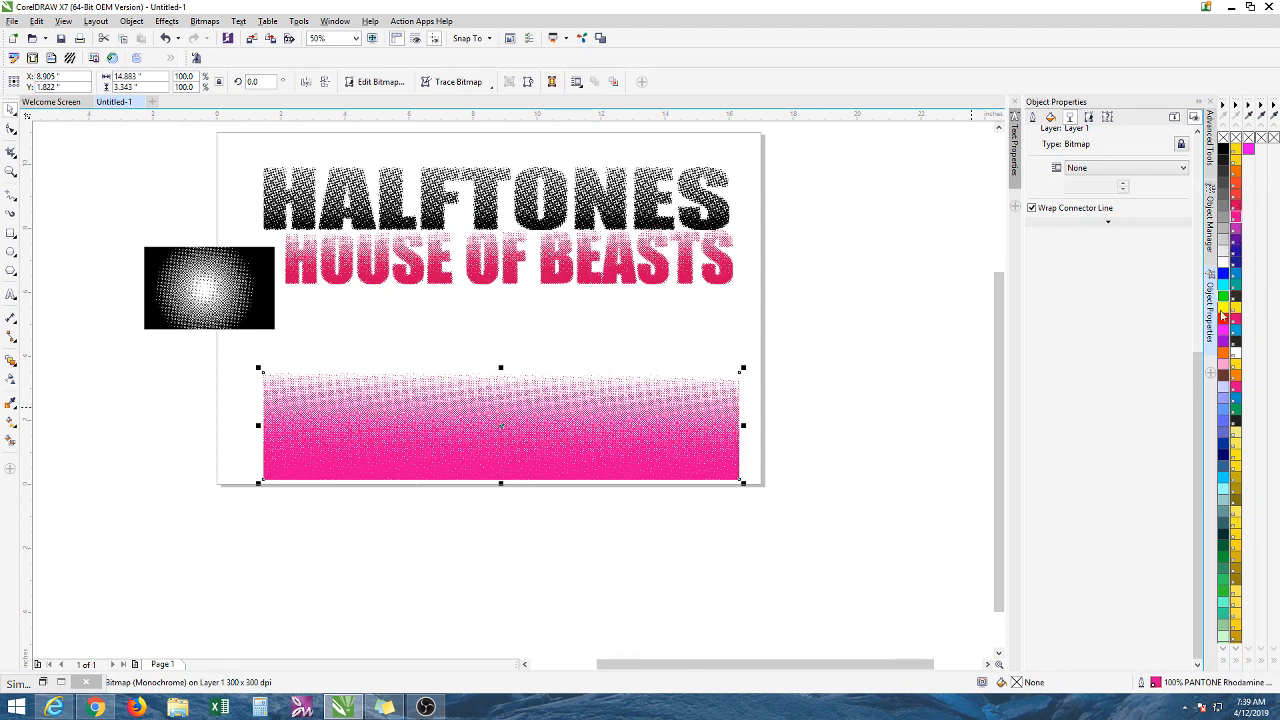
right_click(1222, 318)
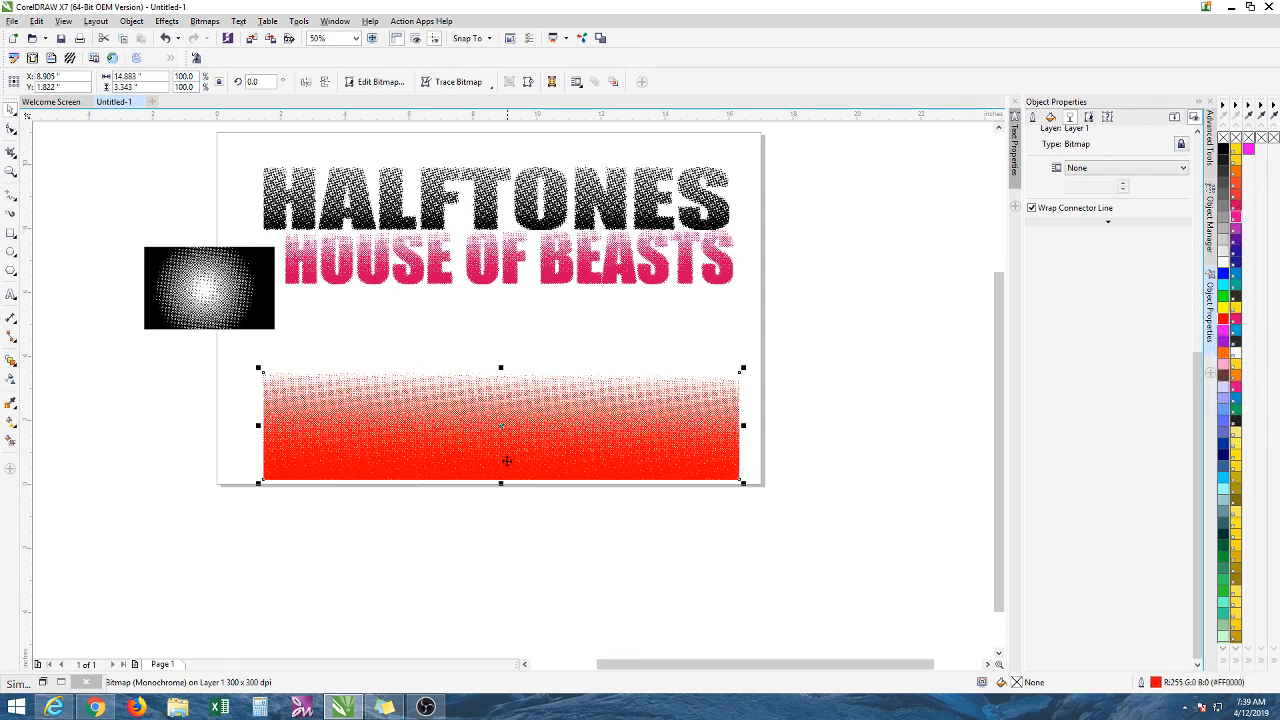
Move the red halftone rectangle below the page and shift the pink HOUSE OF BEASTS bitmap slightly lower under HALFTONES.
left_click_drag(507, 461, 520, 584)
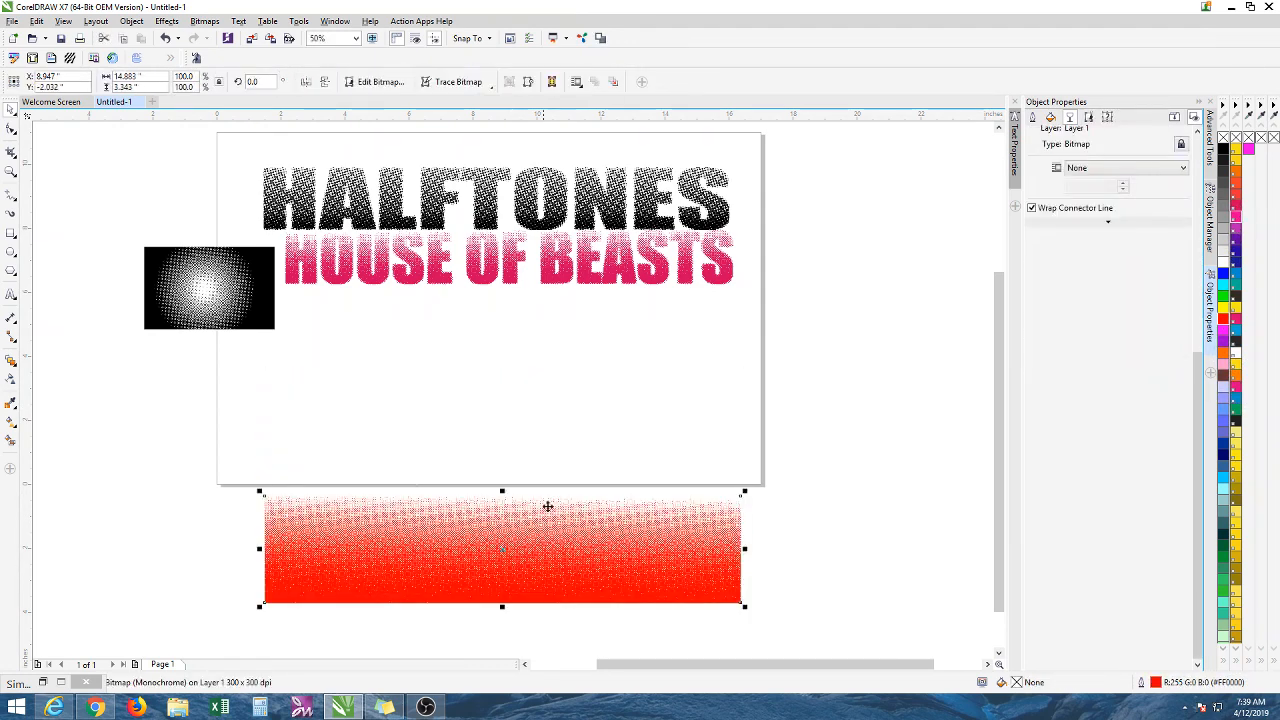
left_click_drag(570, 258, 563, 326)
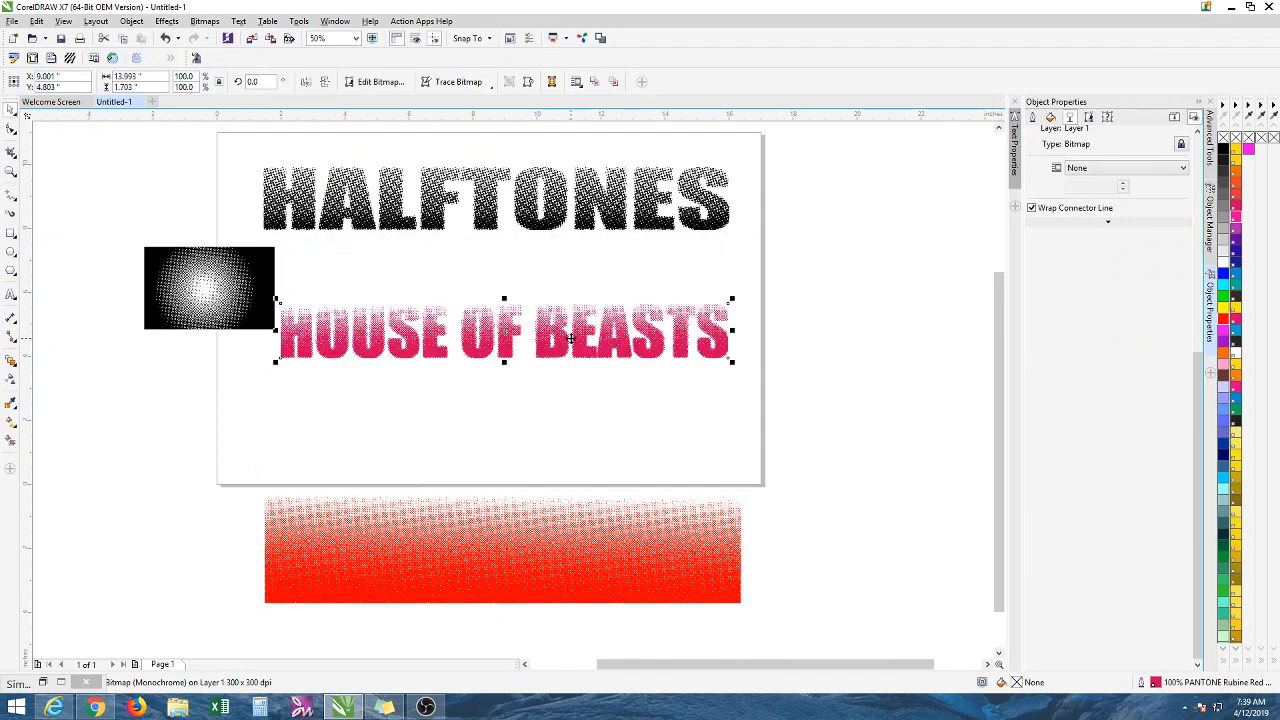
scroll(560, 322, "up", 2)
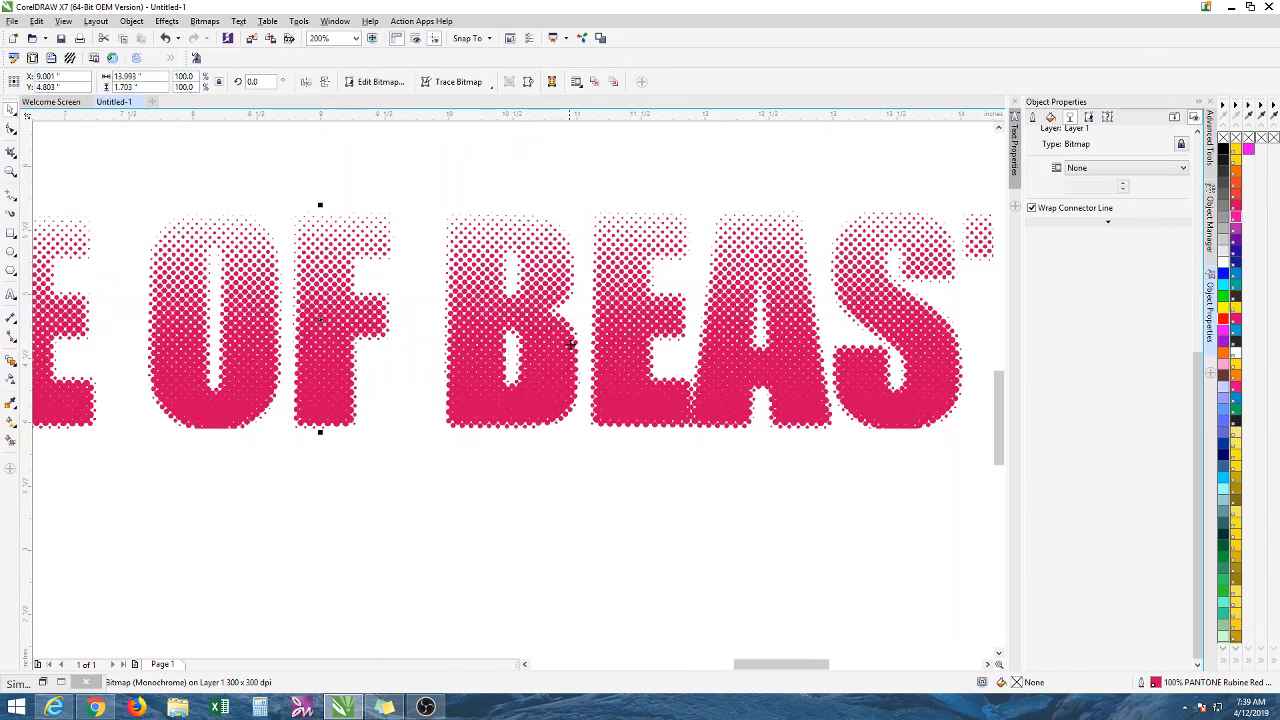
scroll(526, 275, "down", 2)
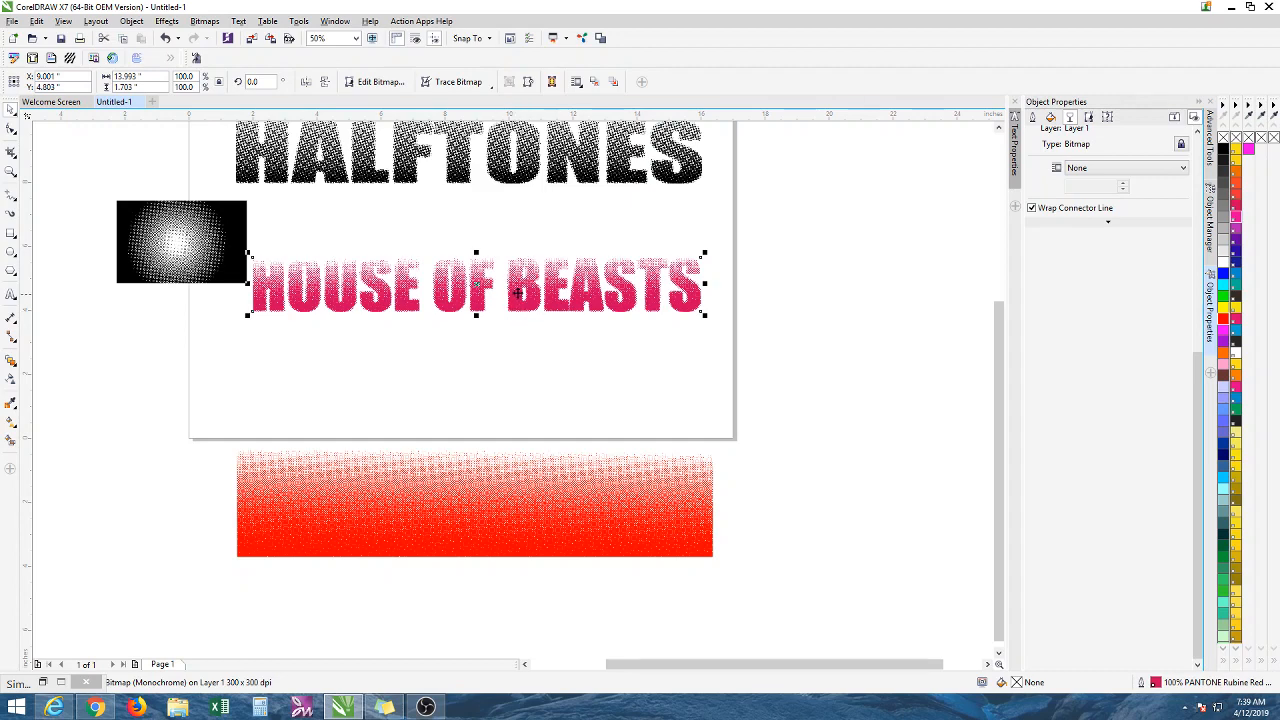
left_click_drag(517, 292, 520, 245)
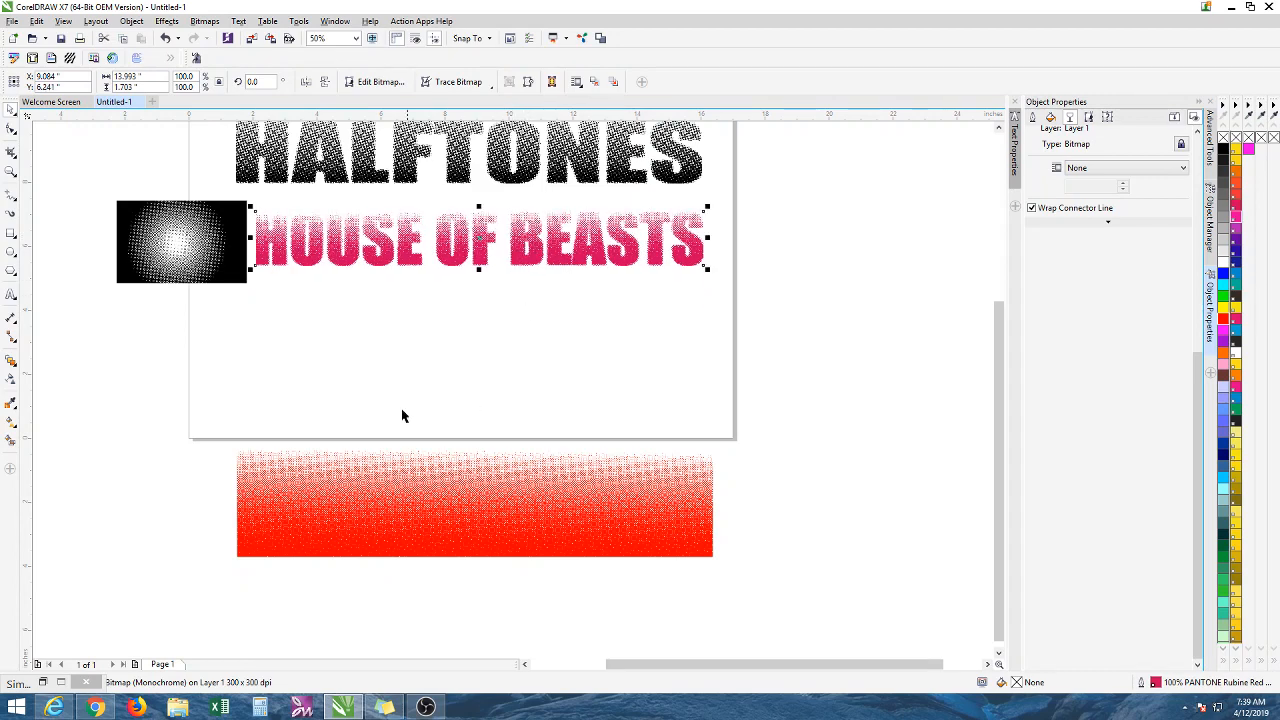
Add artistic text reading HOUSE OF BEASTS above the red rectangle and set its font to Impact.
left_click(11, 295)
left_click(308, 400)
type("H")
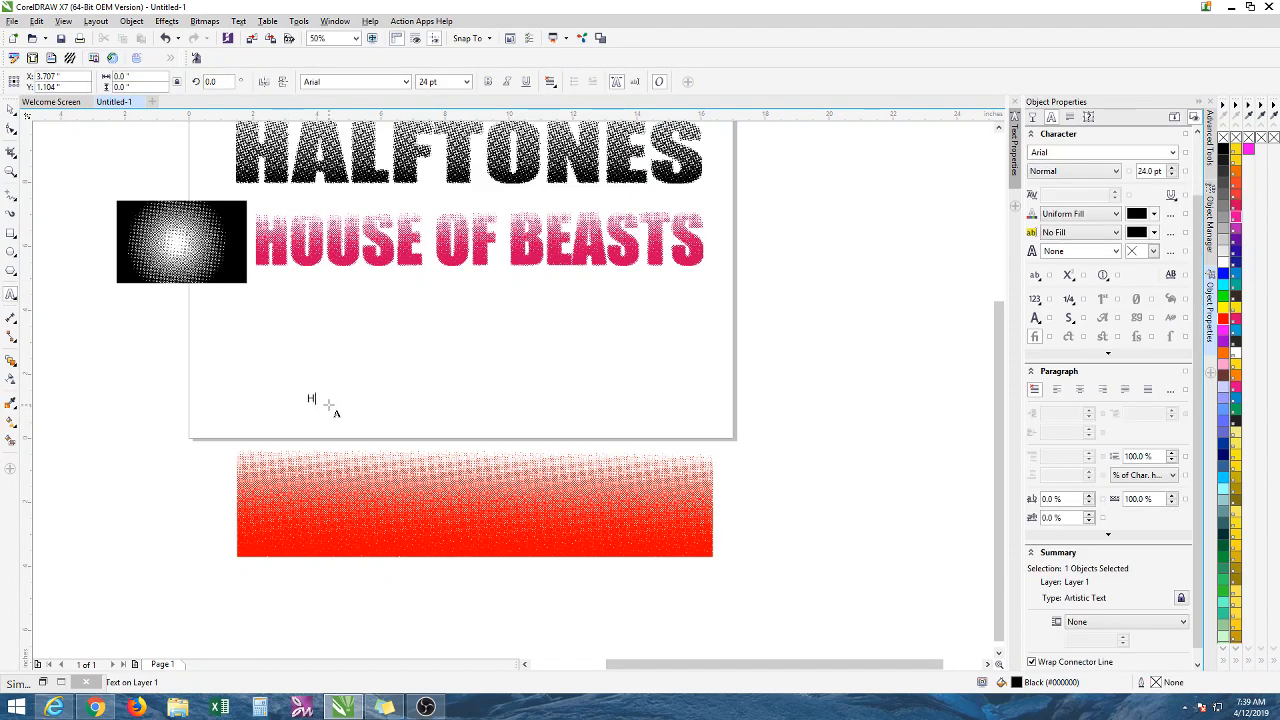
type("OUSE OF BEASTS")
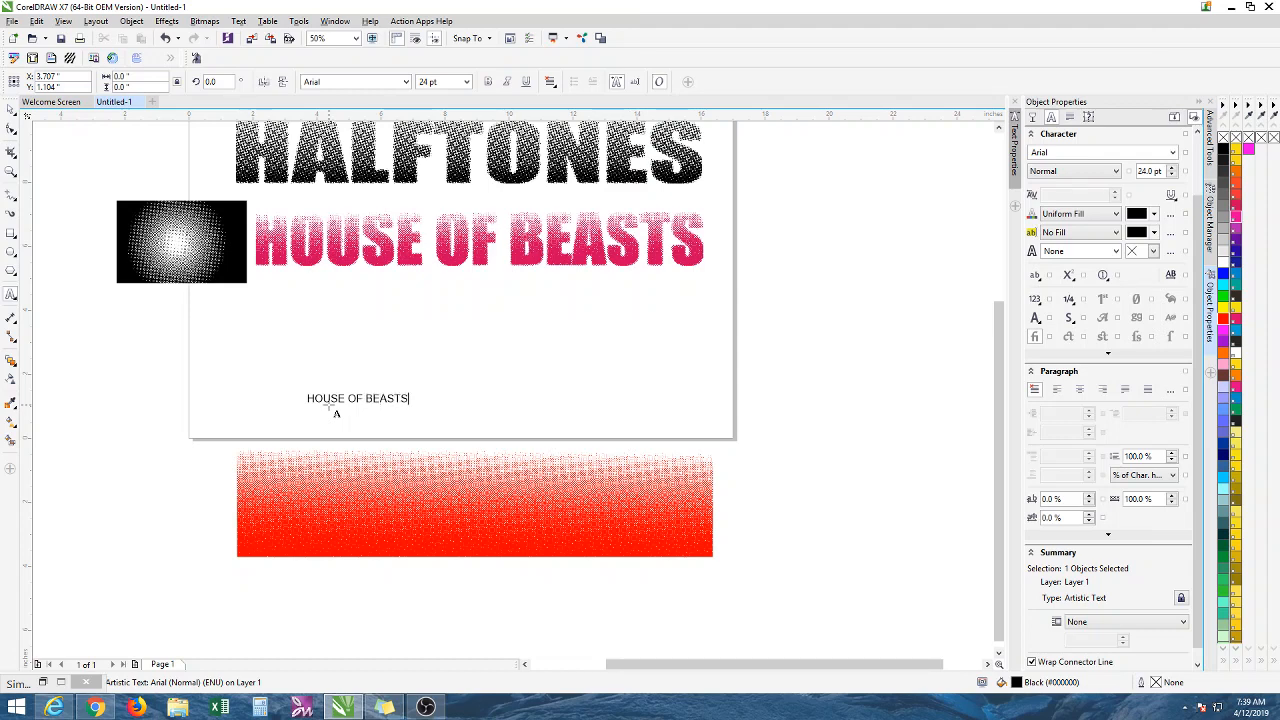
key("Escape")
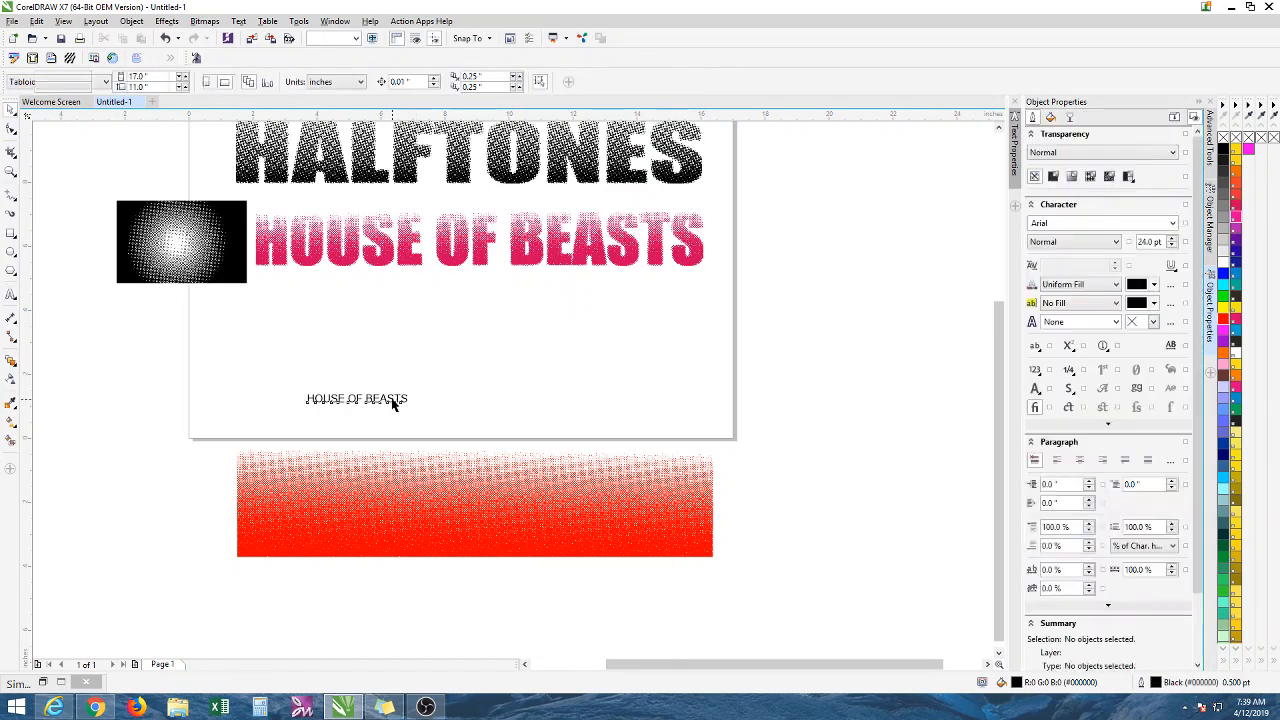
left_click(403, 83)
left_click(342, 123)
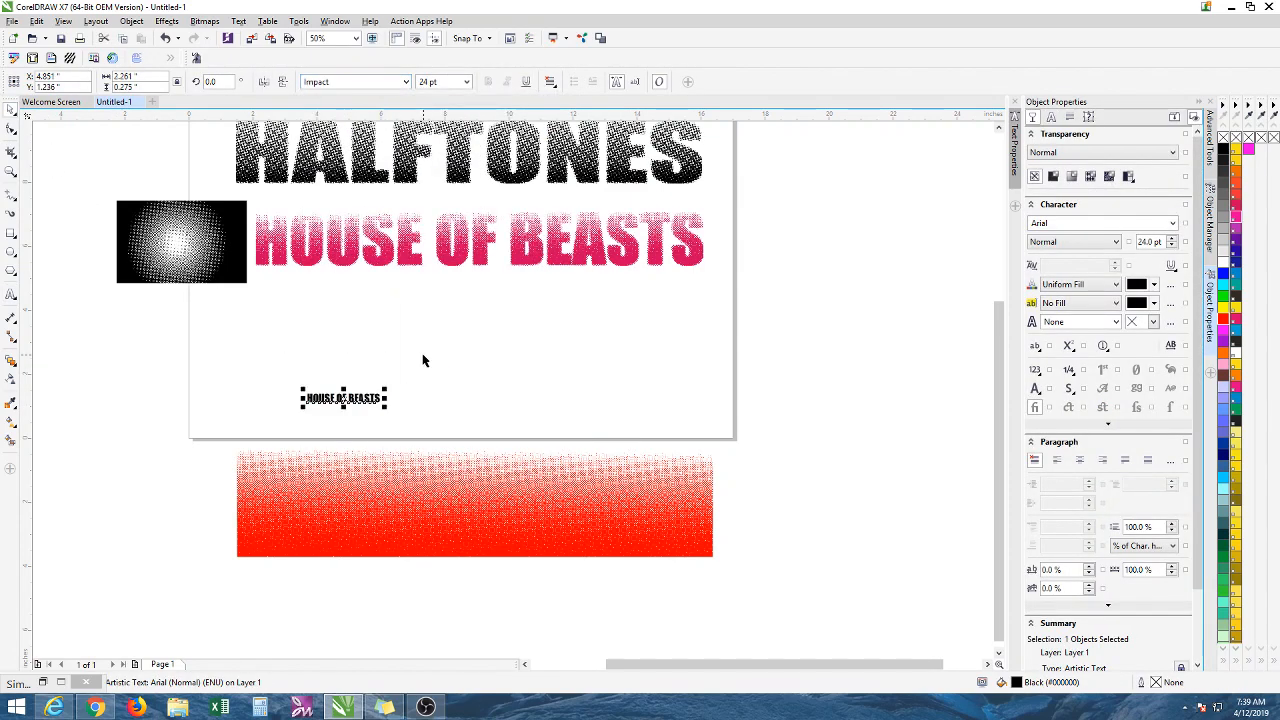
Scale the new HOUSE OF BEASTS text to about 13.84 inches wide and position it just above the red rectangle.
left_click_drag(386, 394, 748, 287)
mouse_move(704, 380)
left_mouse_down()
mouse_move(634, 484)
mouse_move(656, 426)
mouse_move(688, 412)
mouse_move(704, 374)
left_mouse_up()
left_click(687, 385)
left_click(683, 393)
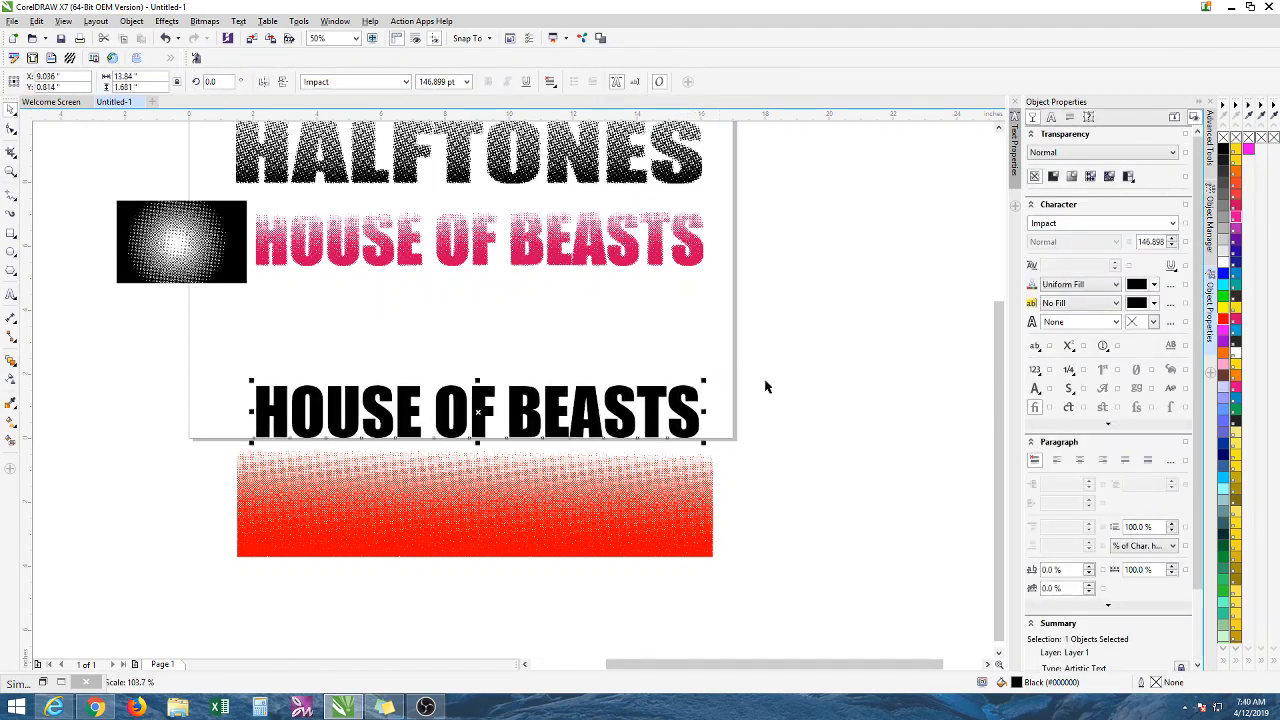
left_click(586, 500)
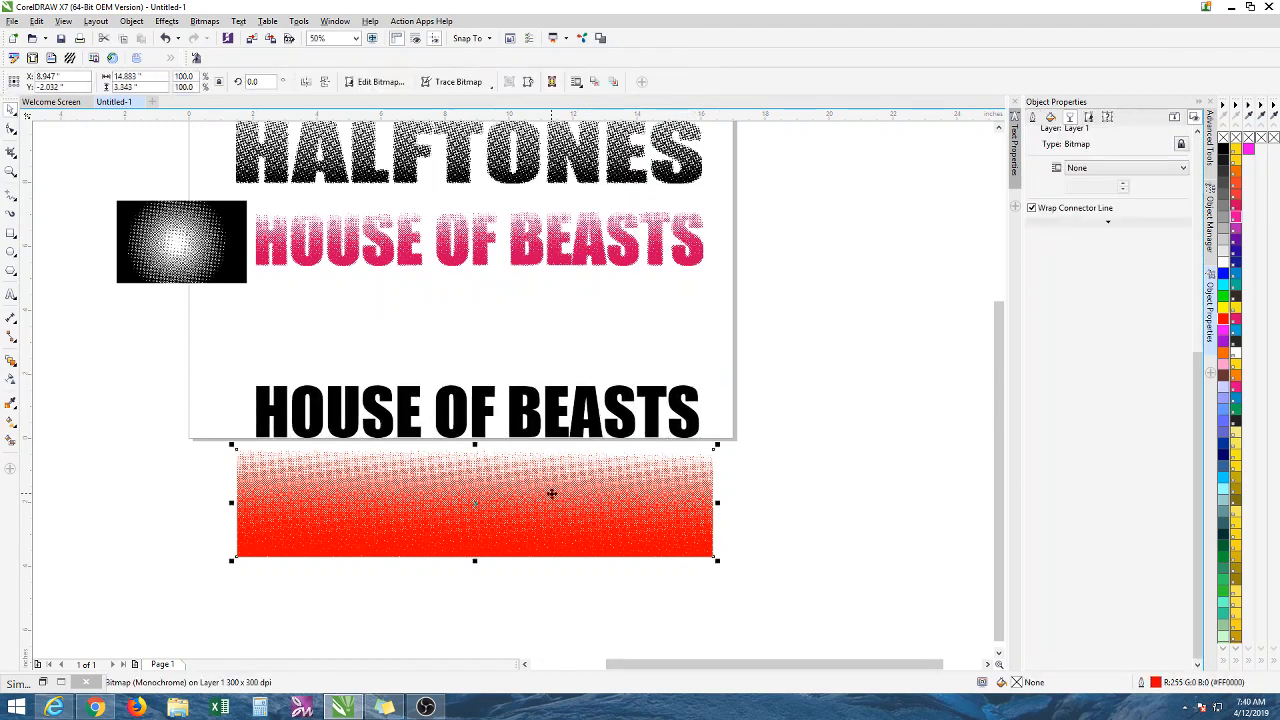
right_click(551, 493)
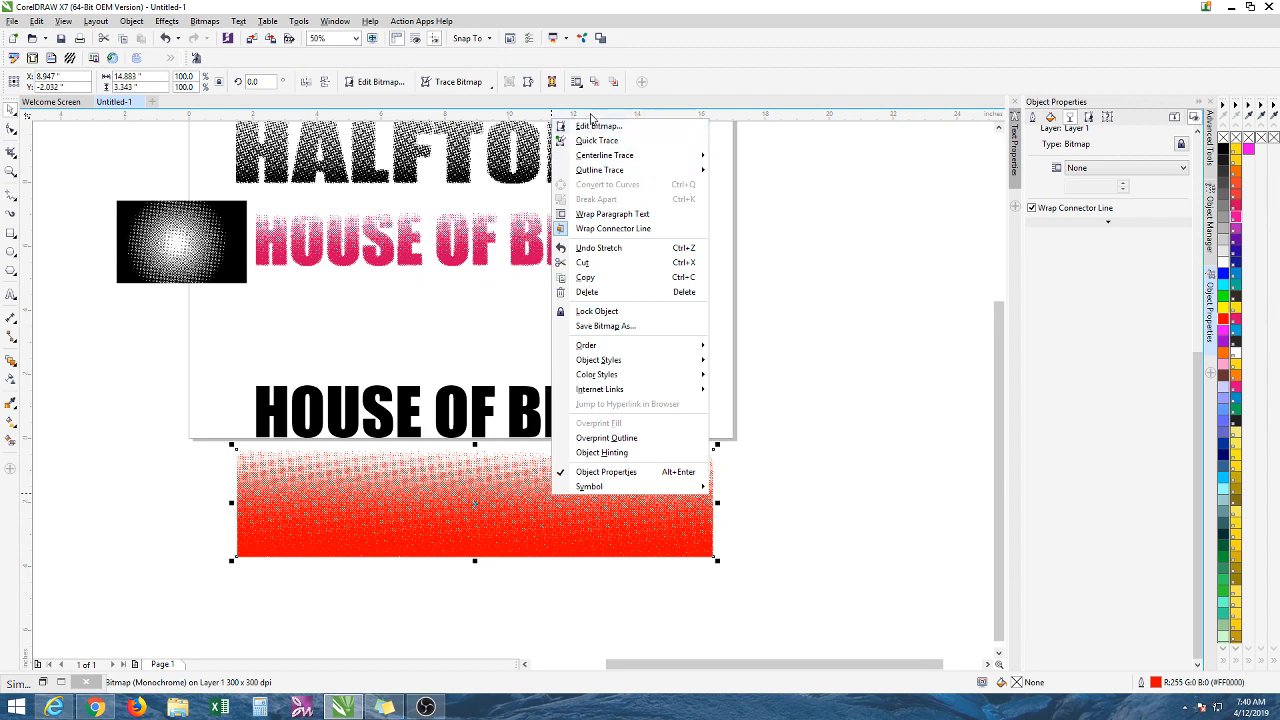
left_click(737, 463)
left_click(564, 507)
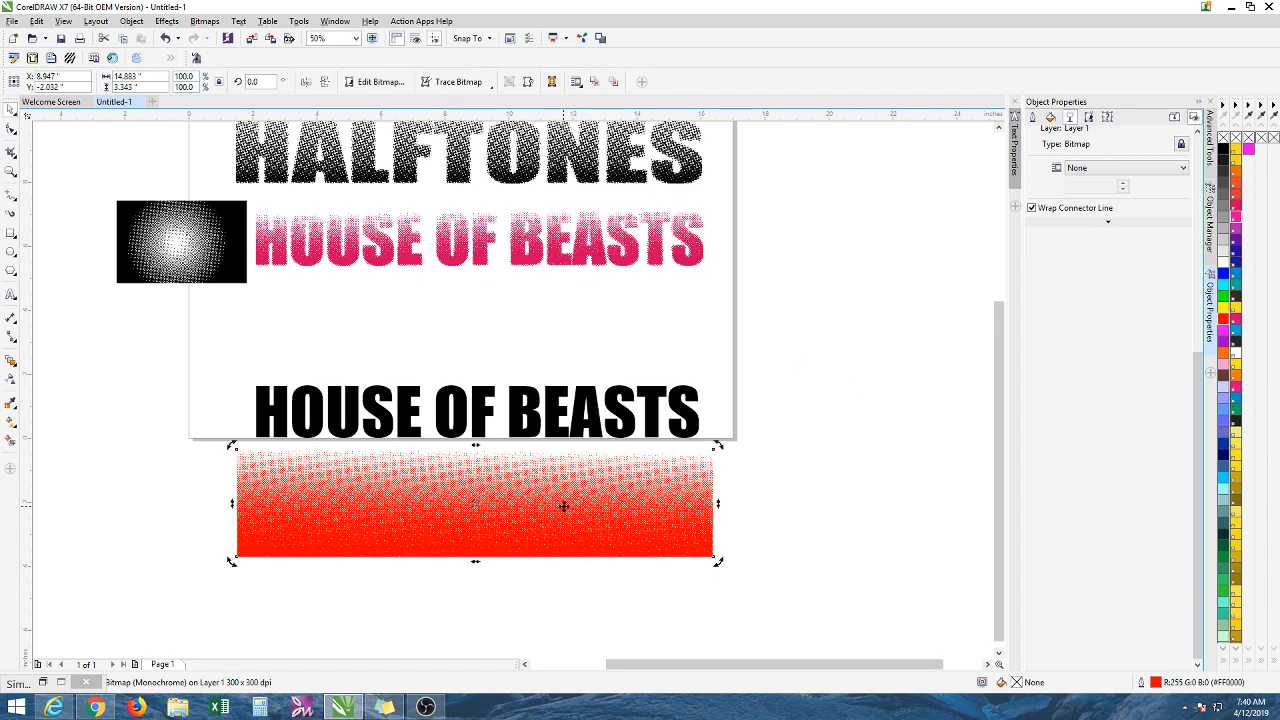
left_click(752, 522)
Convert the red halftone rectangle to an RGB bitmap at 300 dpi.
left_click(614, 526)
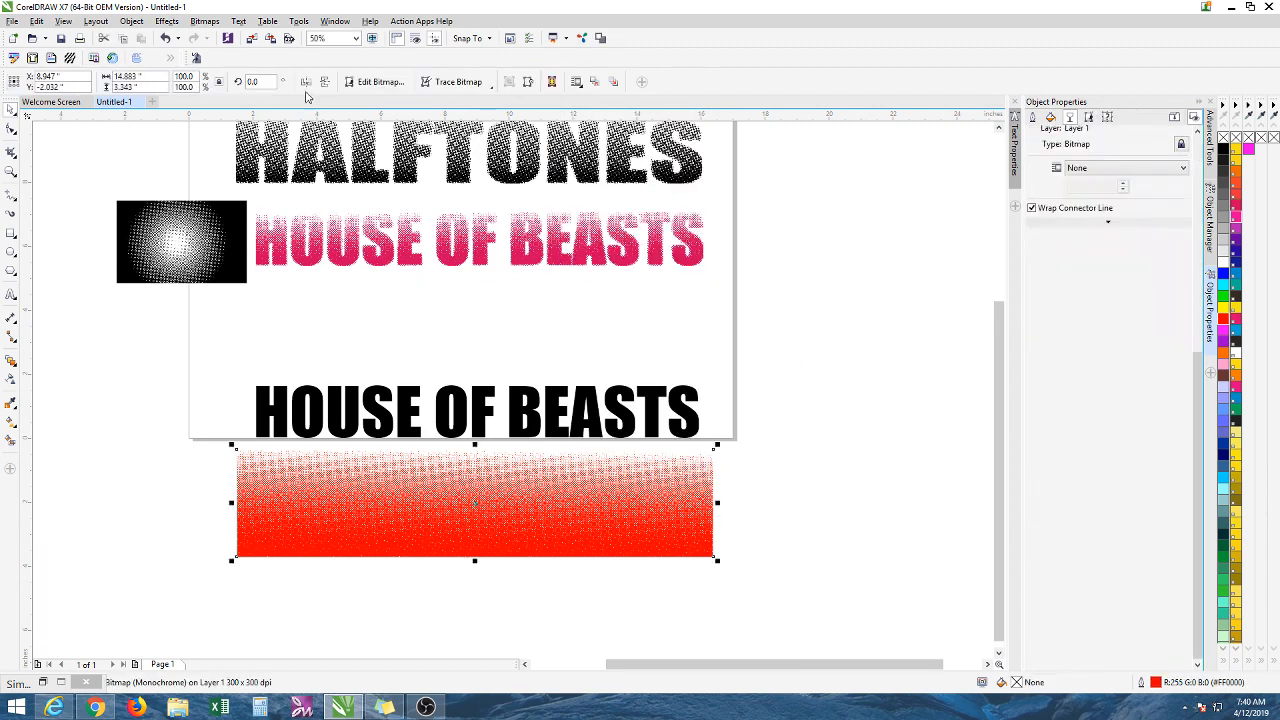
left_click(210, 22)
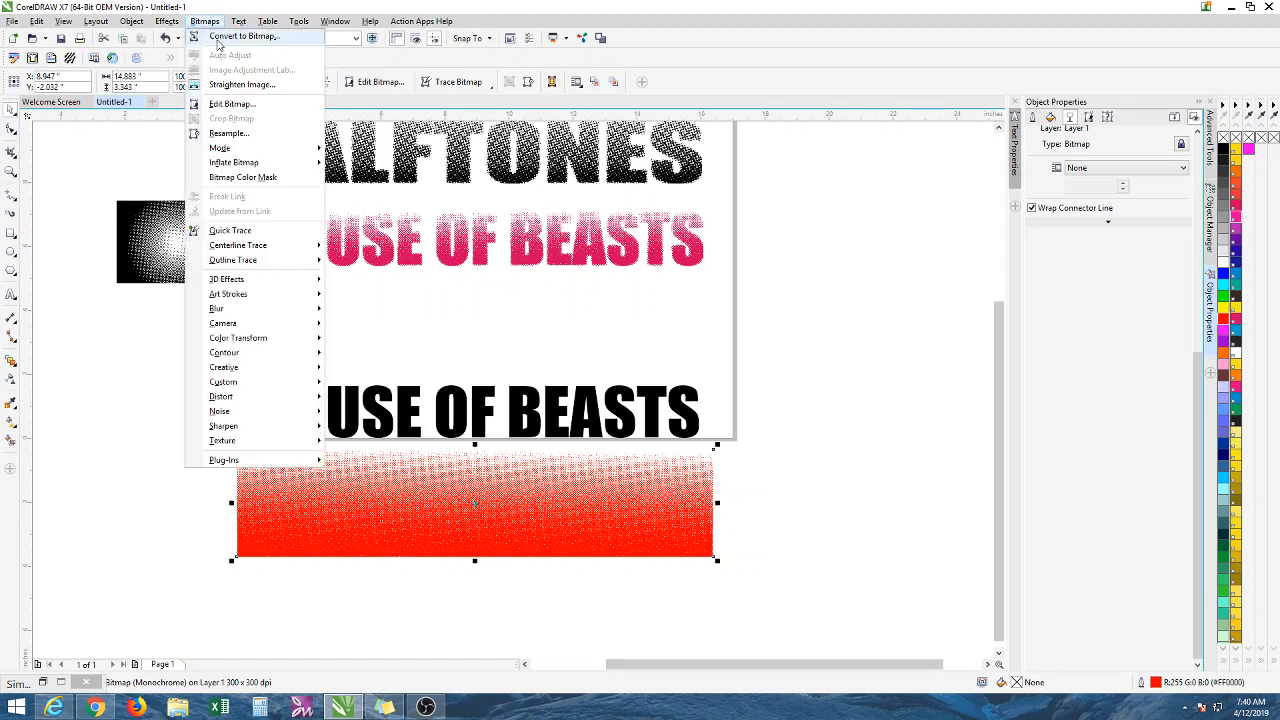
left_click(222, 37)
left_click(597, 422)
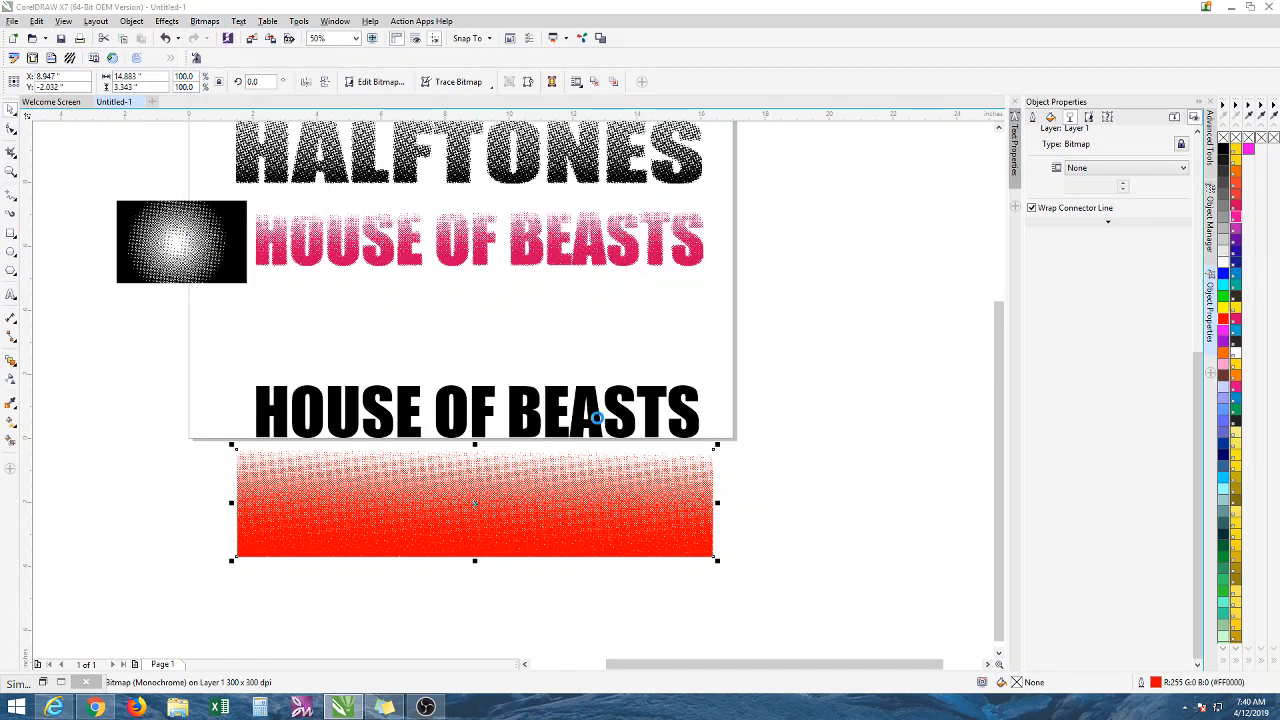
left_click(543, 623)
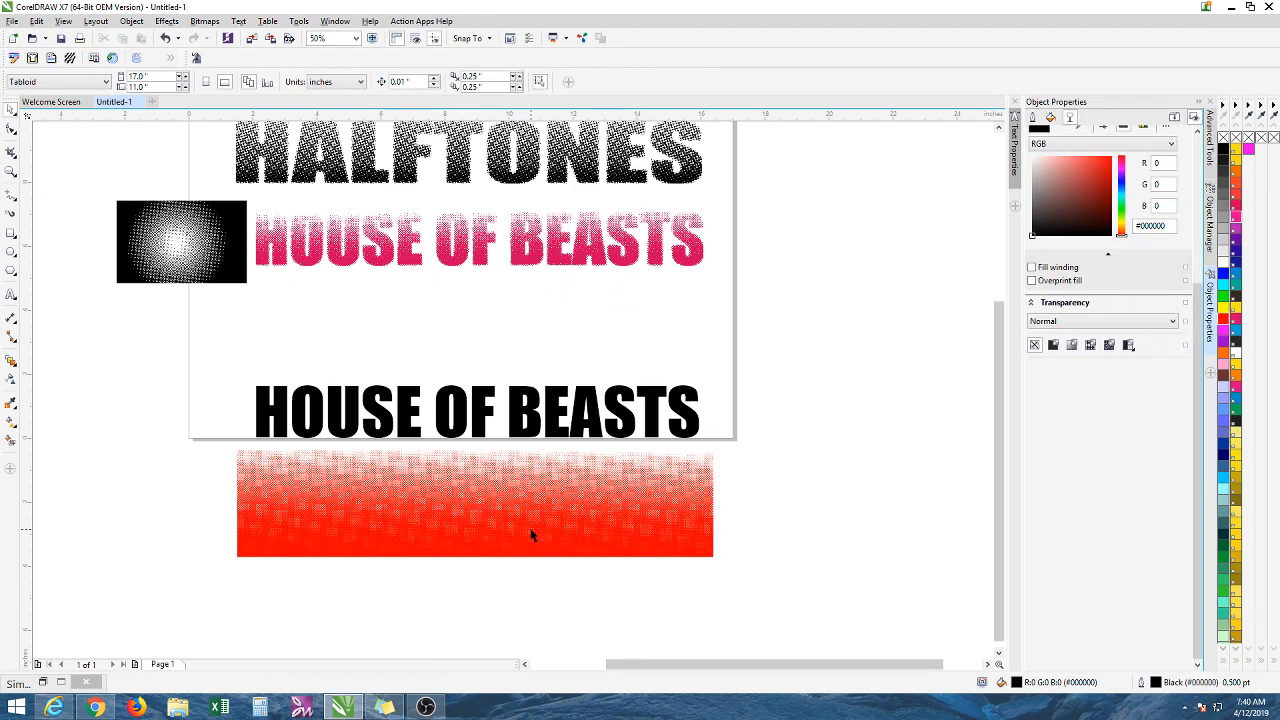
PowerClip the red halftone bitmap inside the black HOUSE OF BEASTS text.
right_click(531, 536)
left_click(562, 160)
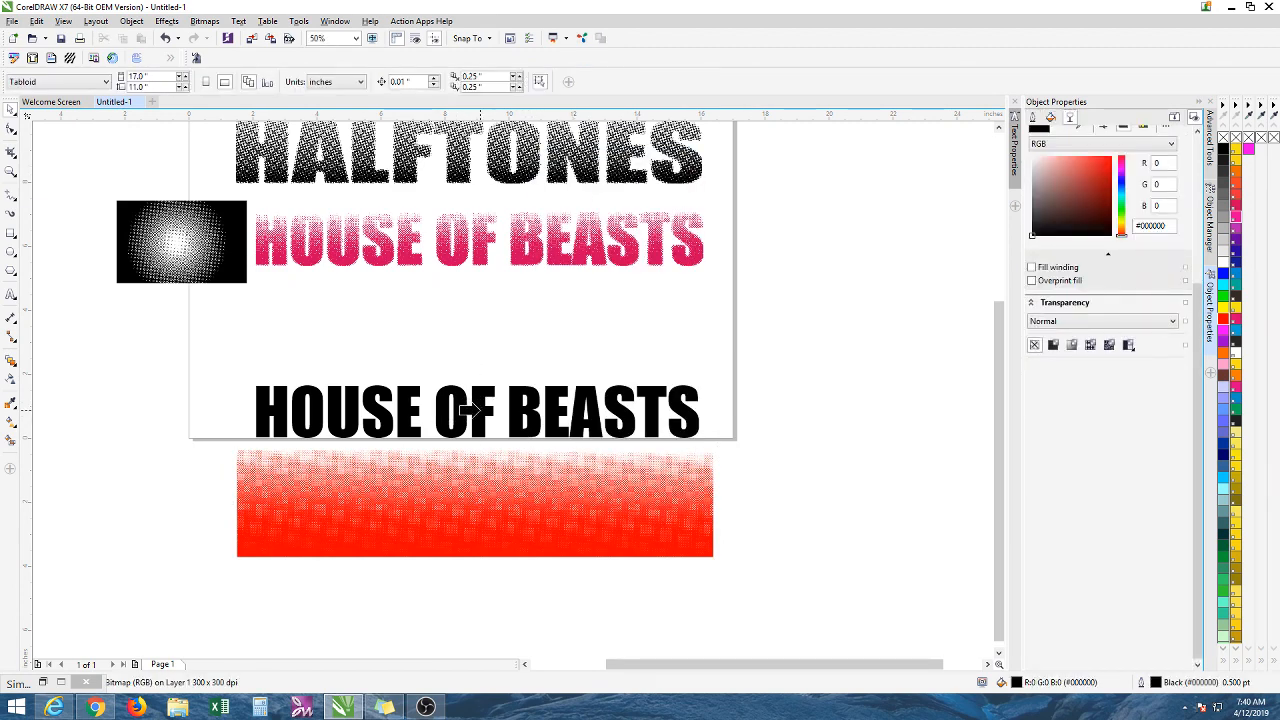
left_click(476, 410)
Edit the text's PowerClip contents and lower the halftone bitmap so its fade begins at the tops of the letters.
scroll(453, 478, "up", 1)
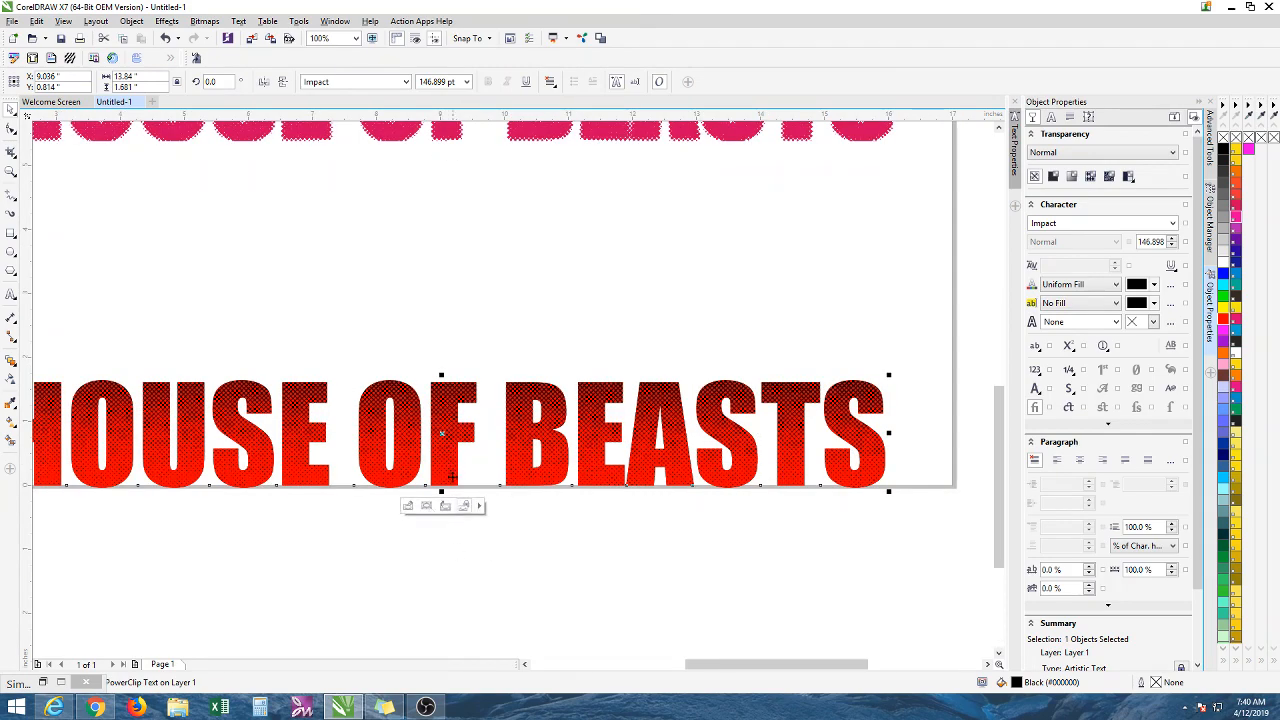
left_click(407, 506)
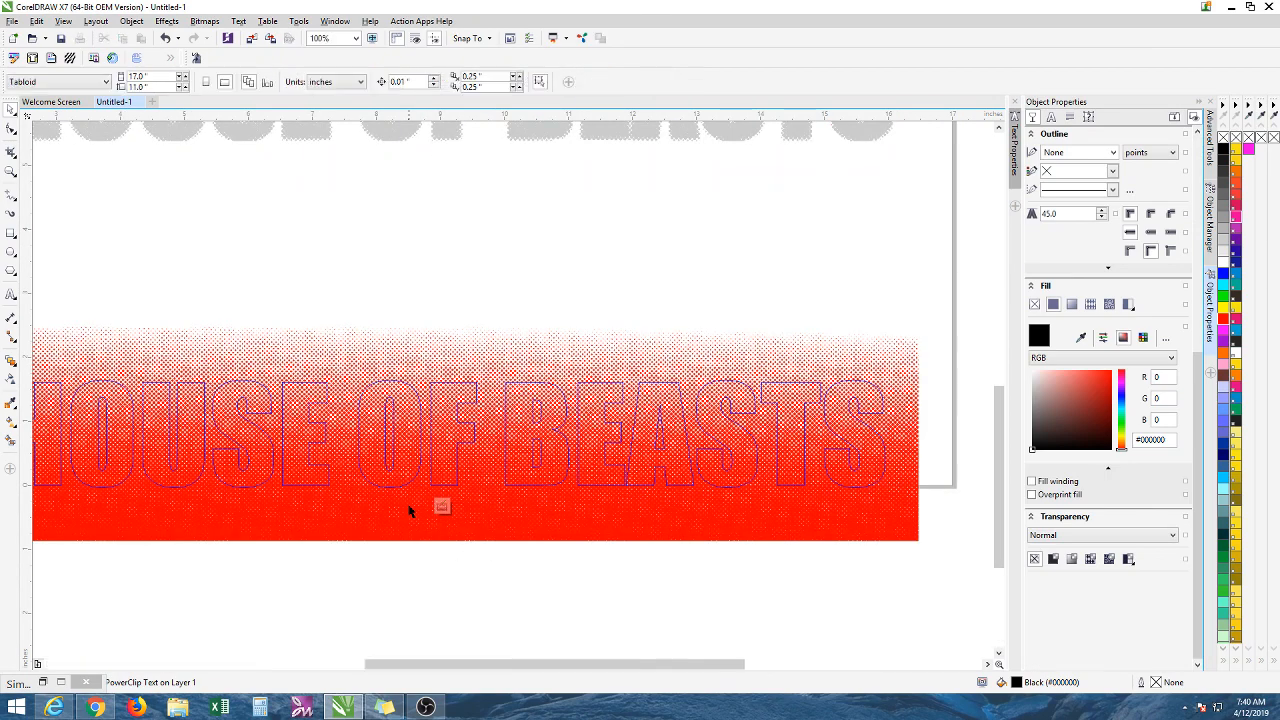
scroll(409, 509, "down", 1)
scroll(455, 452, "up", 2)
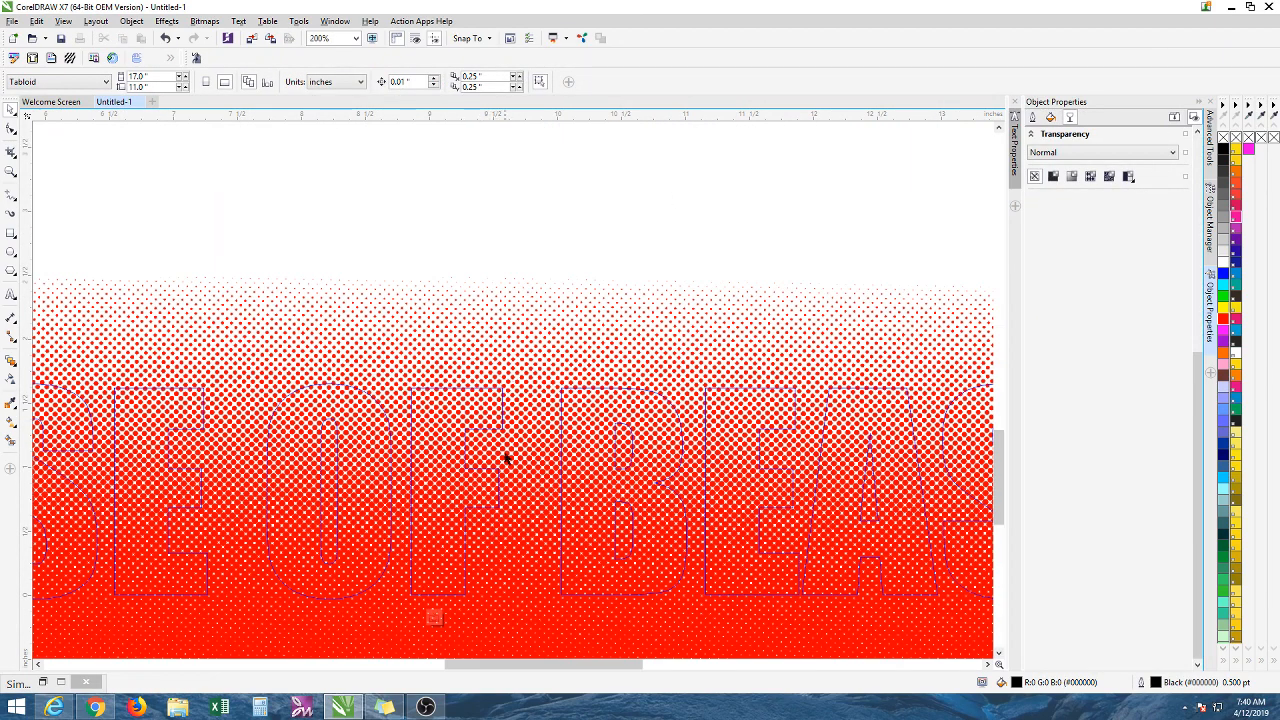
left_click_drag(520, 423, 517, 498)
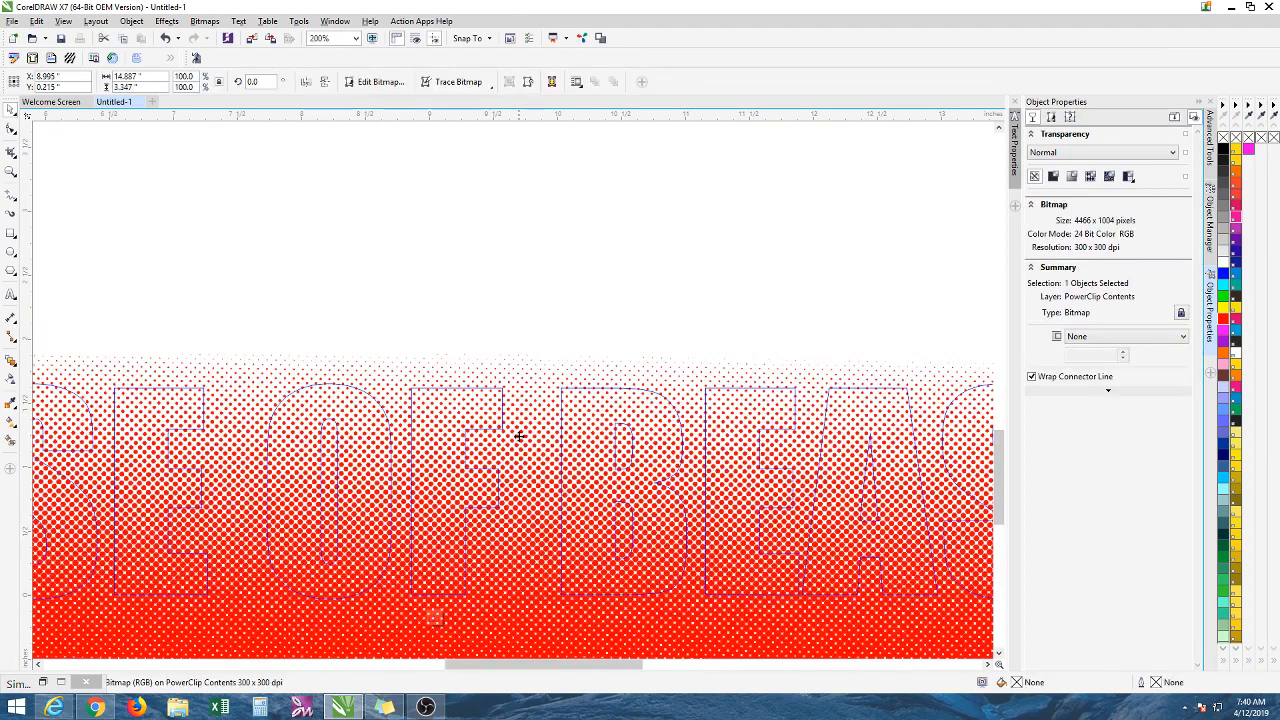
left_click_drag(519, 436, 517, 458)
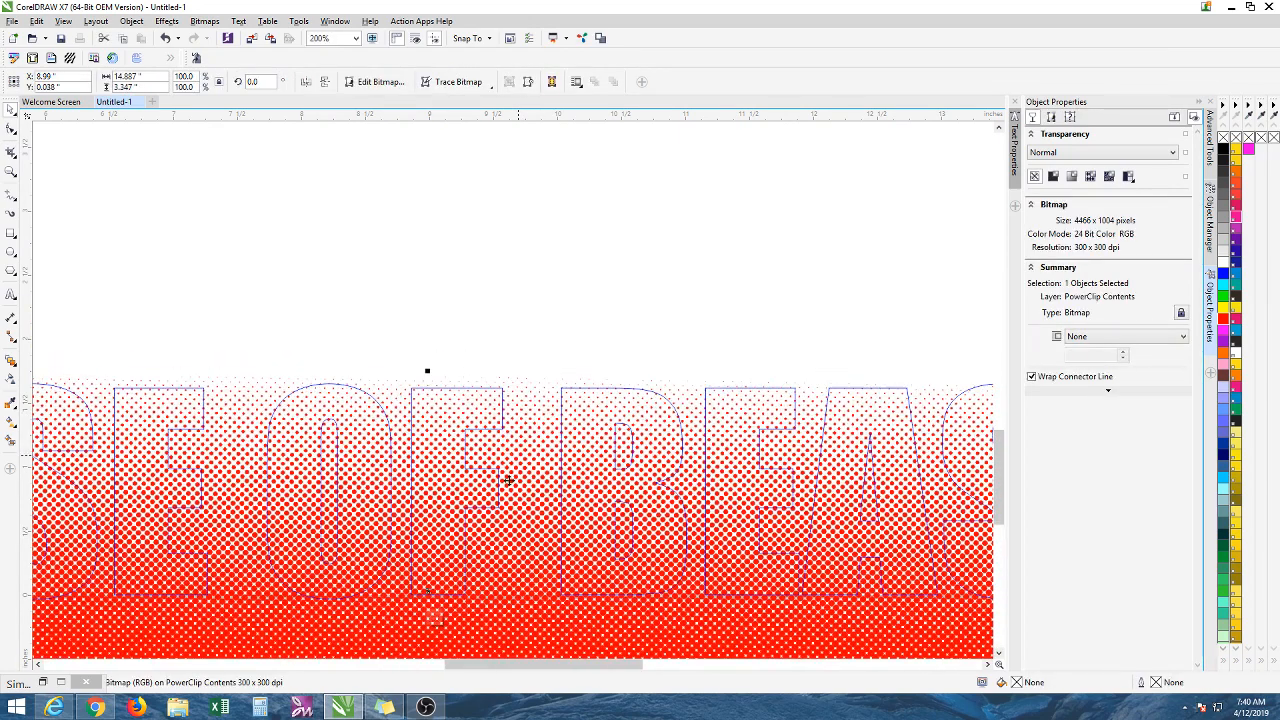
scroll(514, 462, "down", 1)
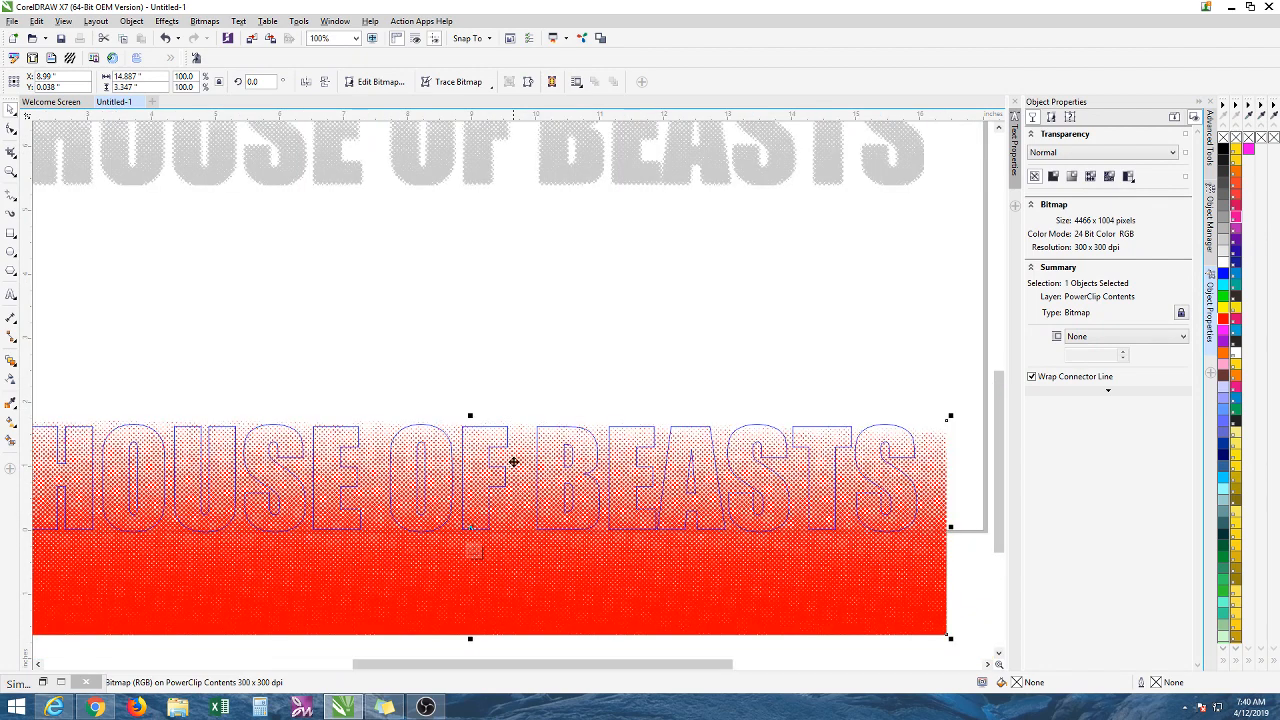
Mirror the clipped halftone bitmap horizontally, trying a vertical mirror and reverting it, and finish editing the PowerClip.
left_click(324, 84)
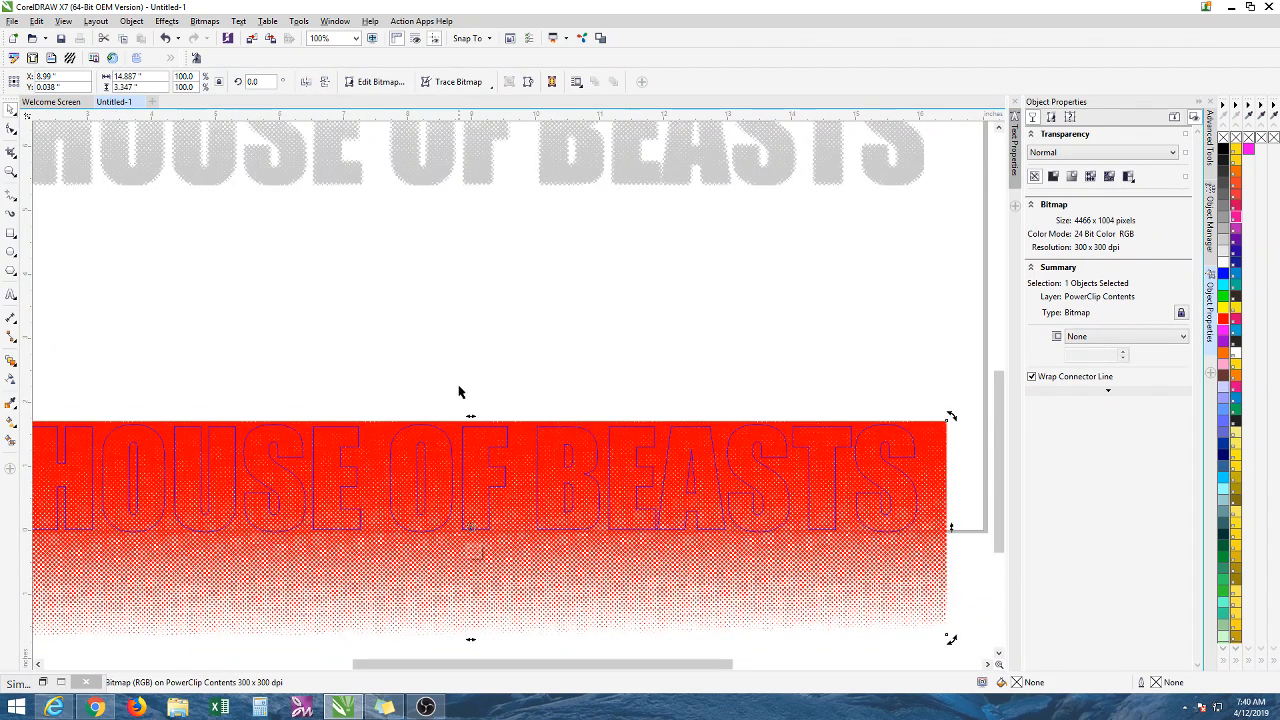
left_click(306, 82)
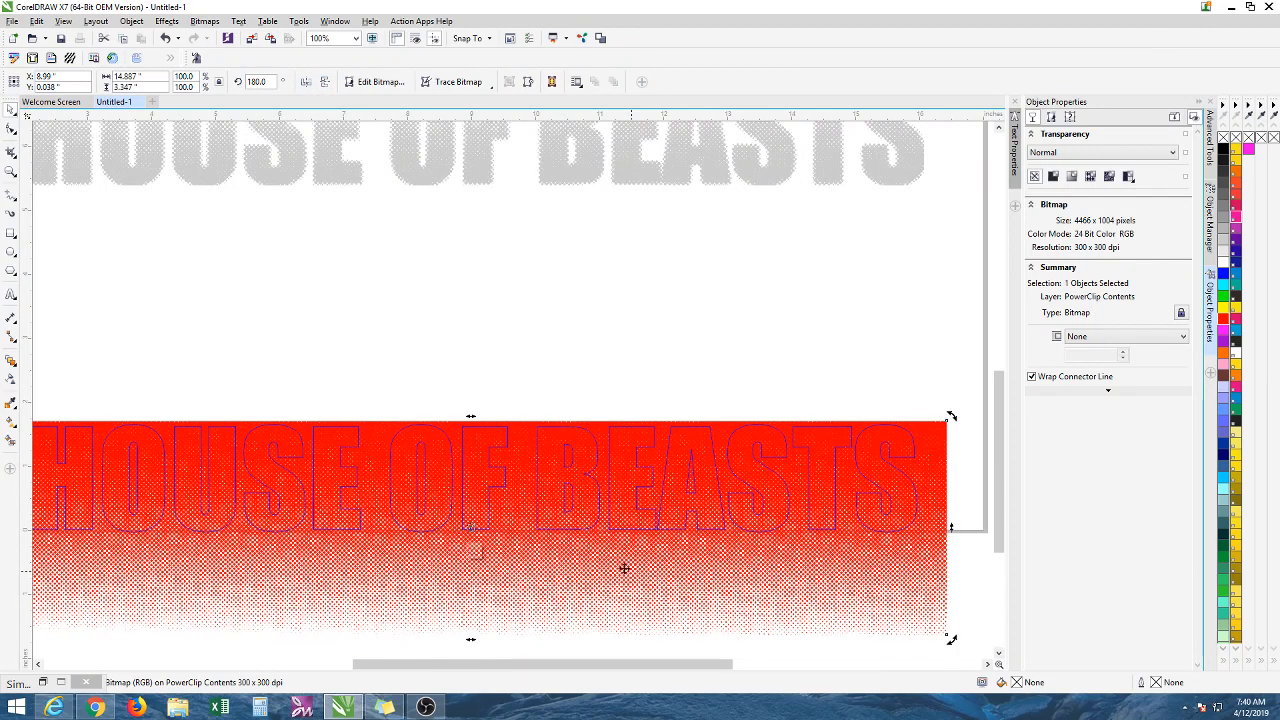
left_click(324, 86)
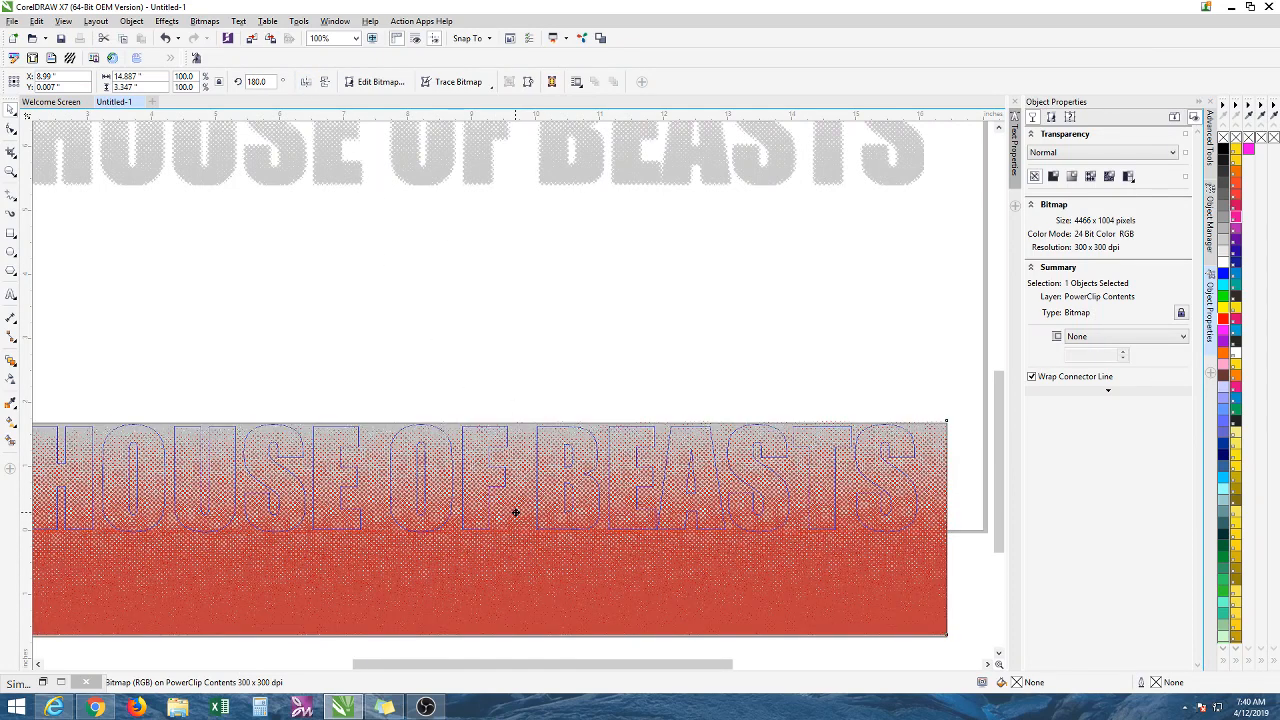
scroll(515, 513, "up", 1)
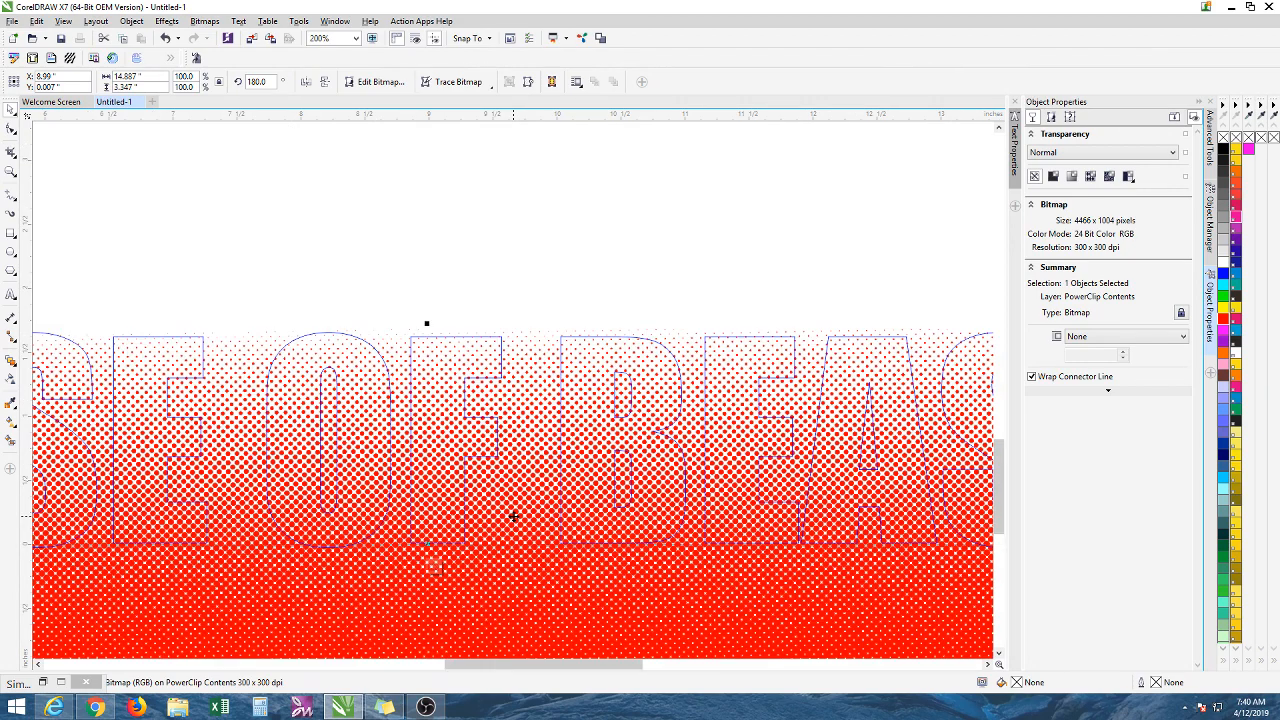
left_click(430, 566)
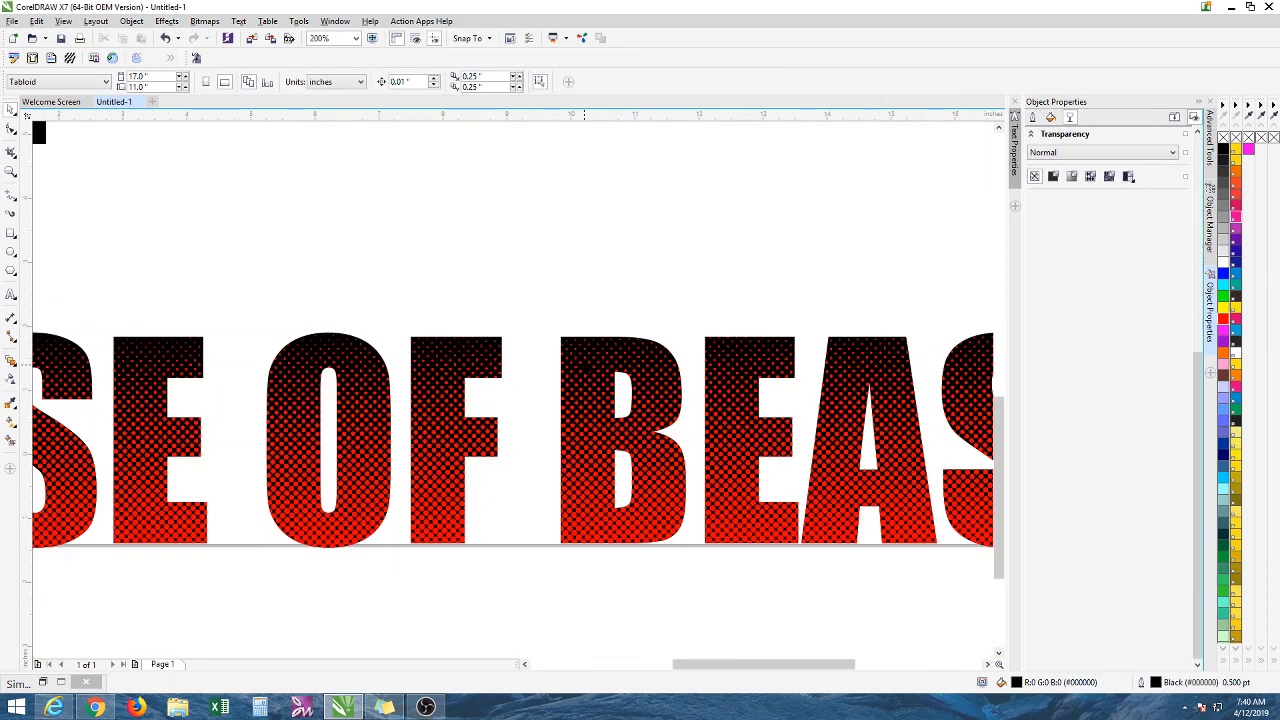
Fill the PowerClip text HOUSE OF BEASTS with yellow (R:255 G:255 B:0) behind the red halftone dots.
scroll(600, 383, "down", 1)
left_click(558, 368)
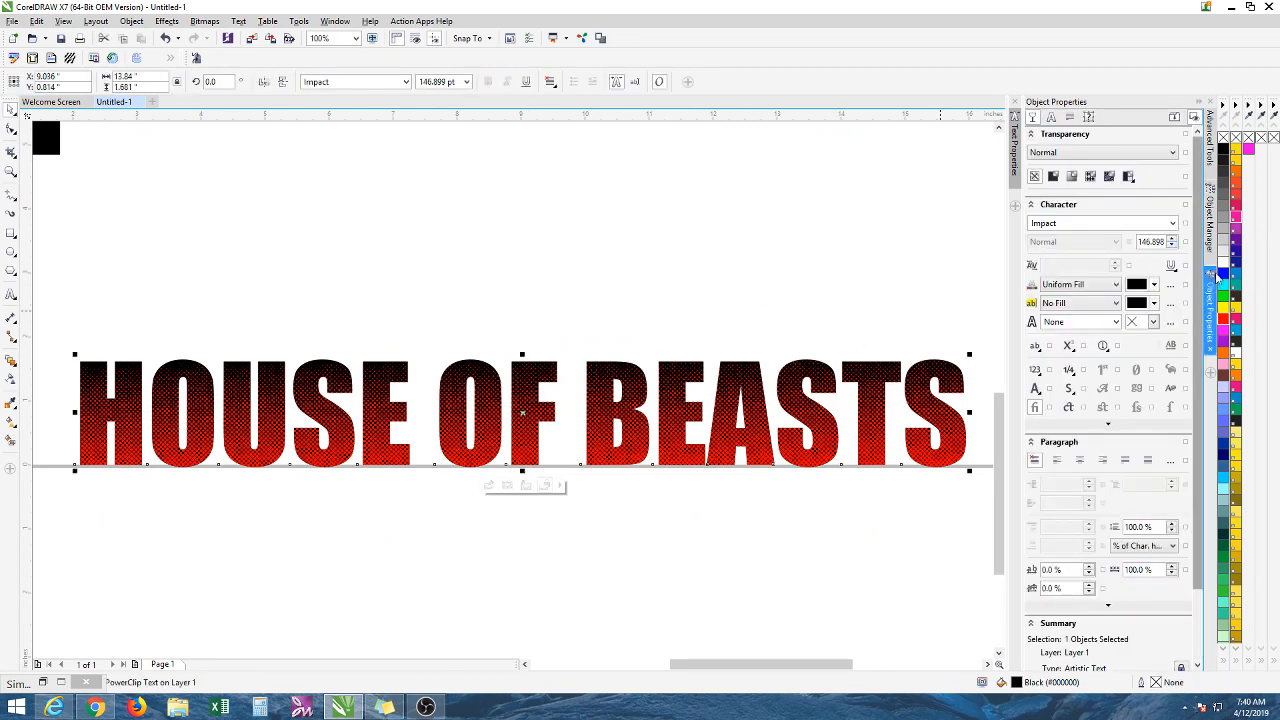
left_click(1225, 312)
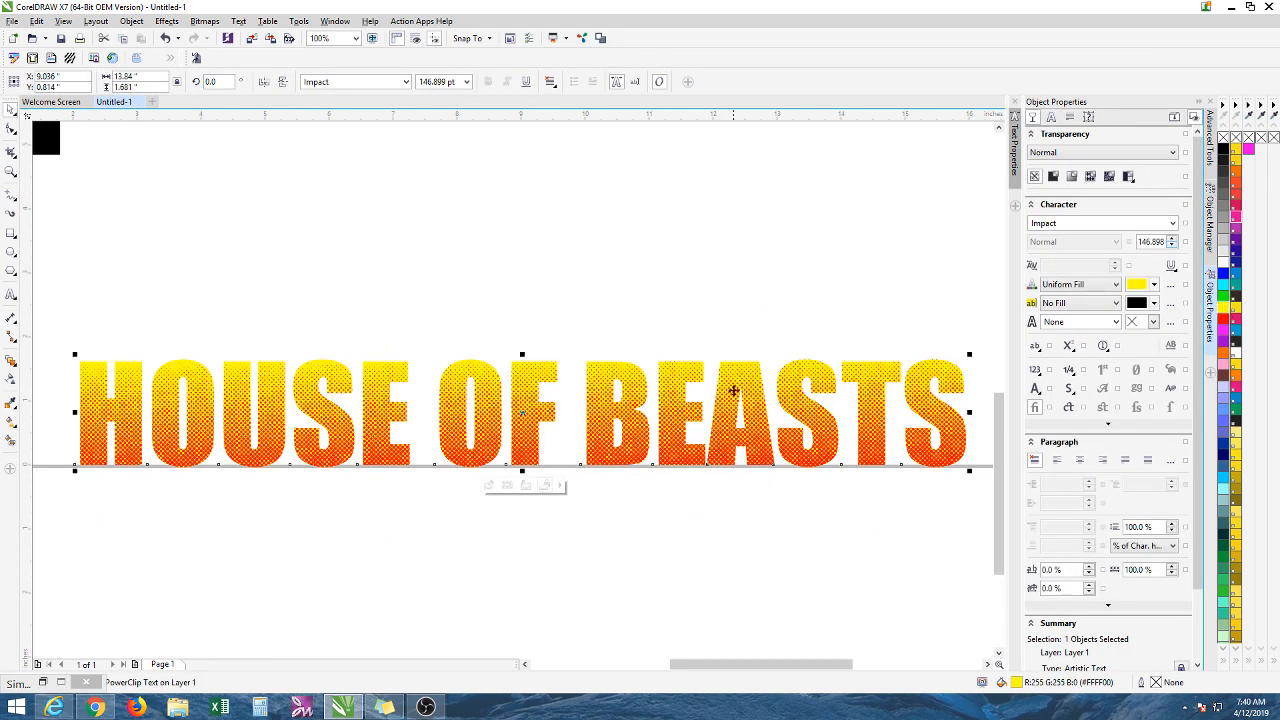
Open the yellow text's PowerClip contents to examine the red halftone bitmap behind the letter outlines, and close them unchanged.
scroll(607, 408, "up", 2)
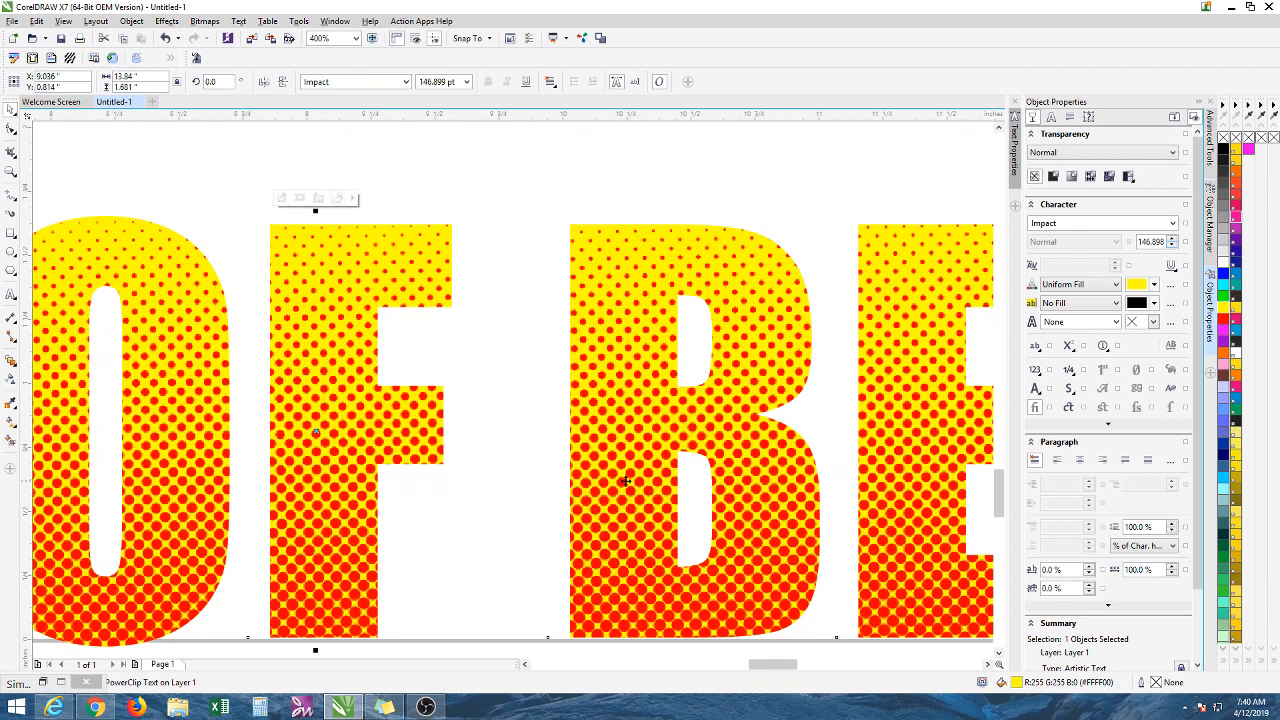
left_click(282, 198)
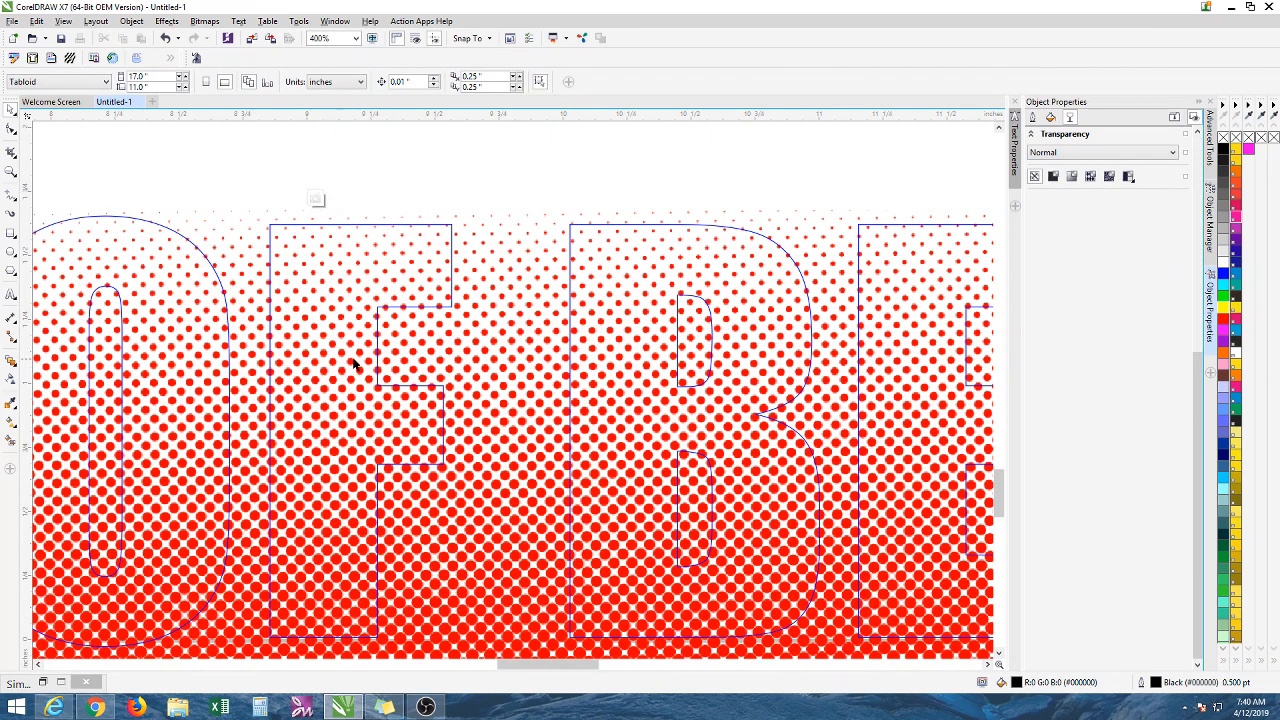
scroll(357, 363, "down", 2)
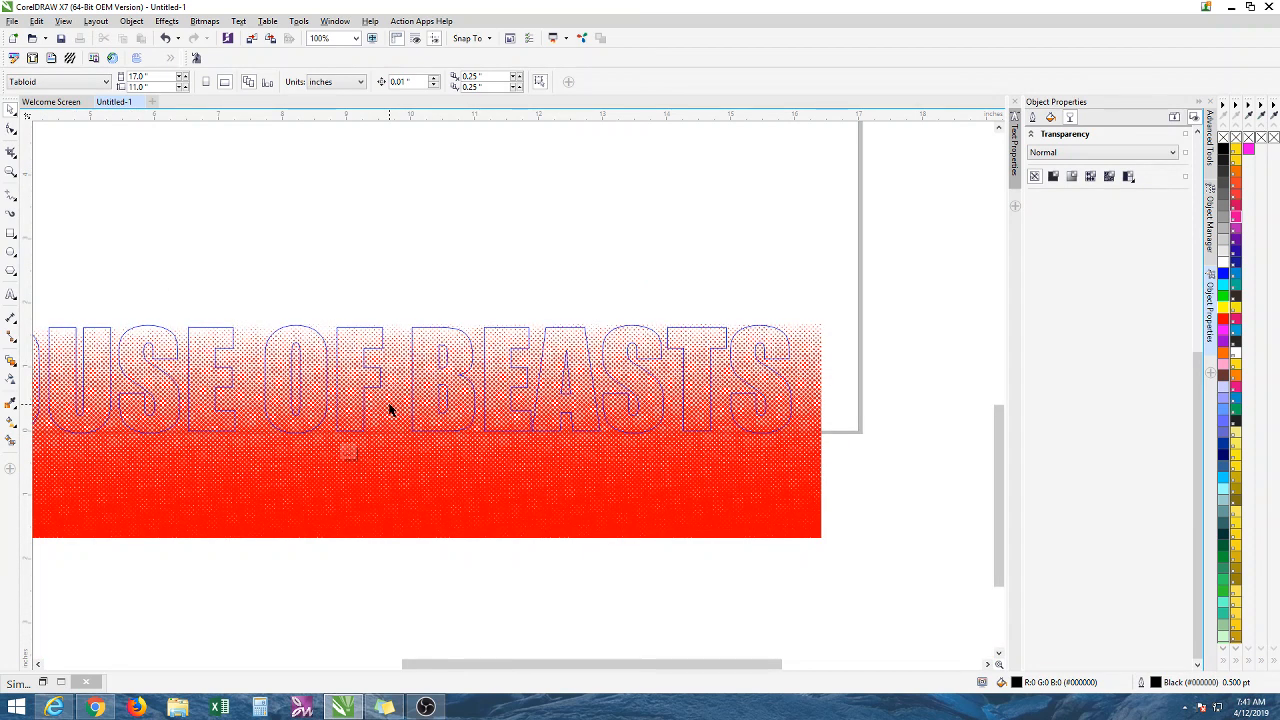
left_click(390, 428)
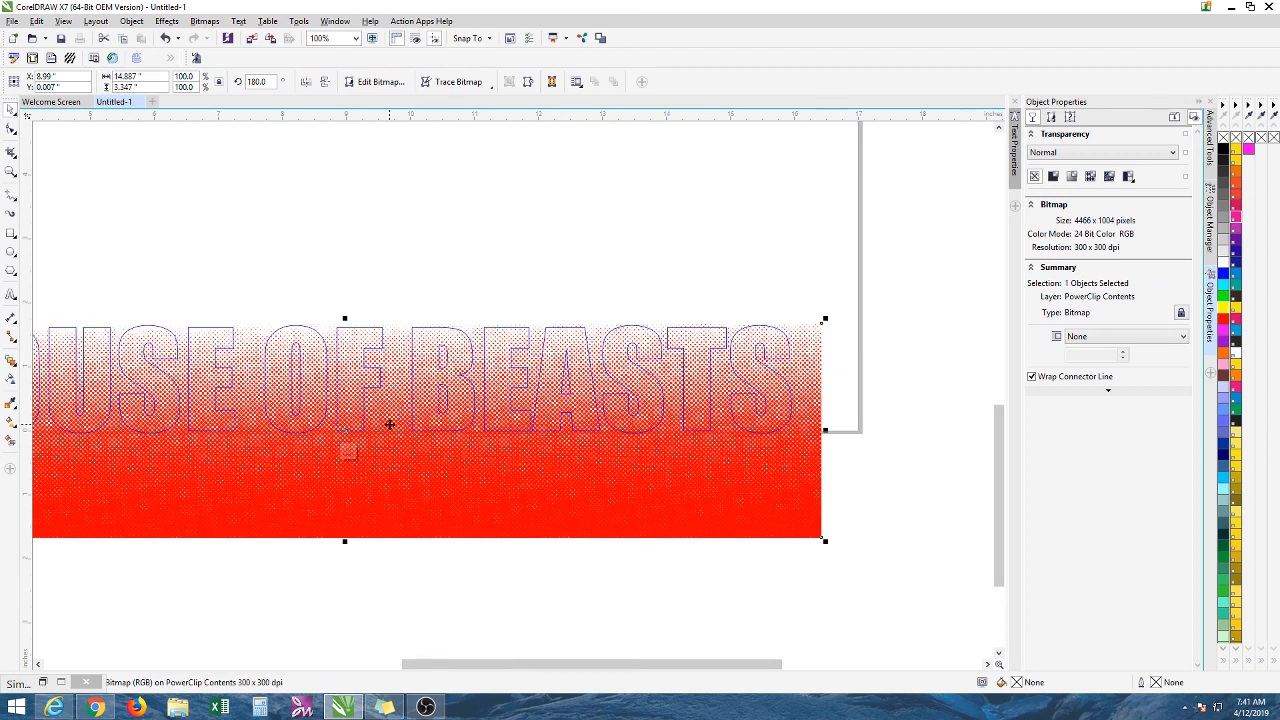
left_click(349, 451)
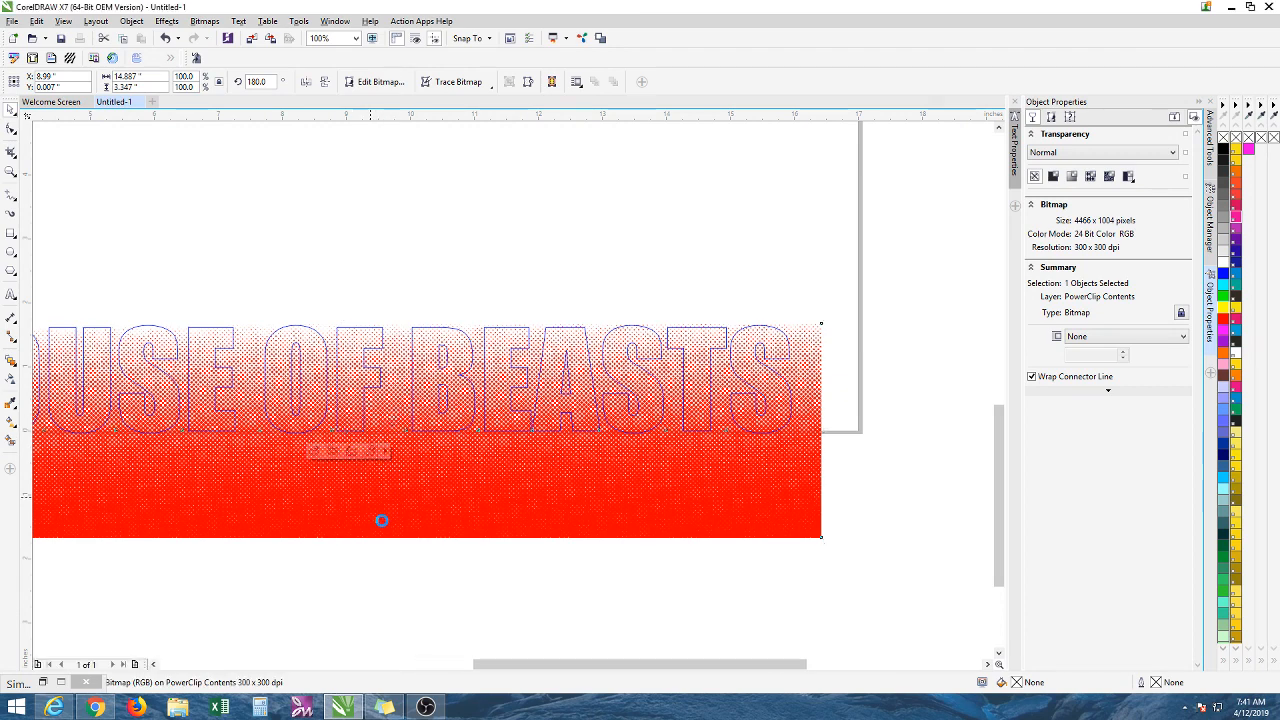
left_click(435, 351)
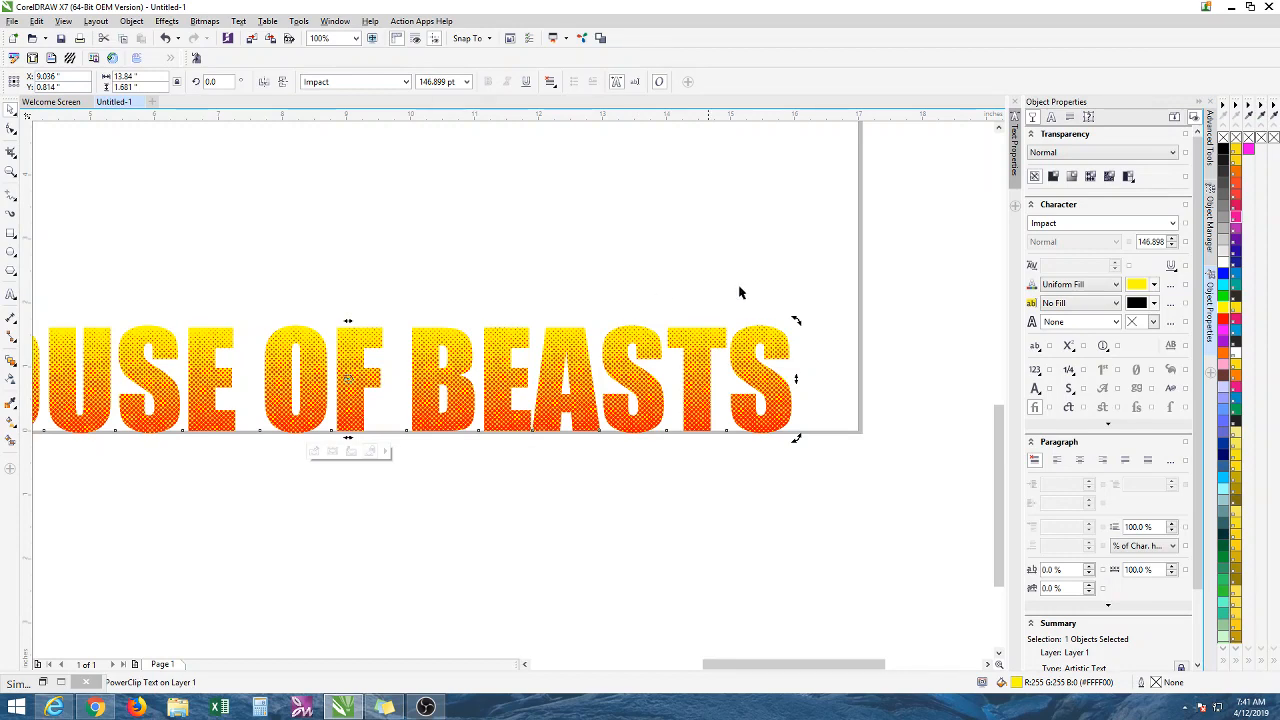
Give the yellow HOUSE OF BEASTS text a black hairline outline, trying green and reverting it.
left_click(865, 294)
left_click(785, 338)
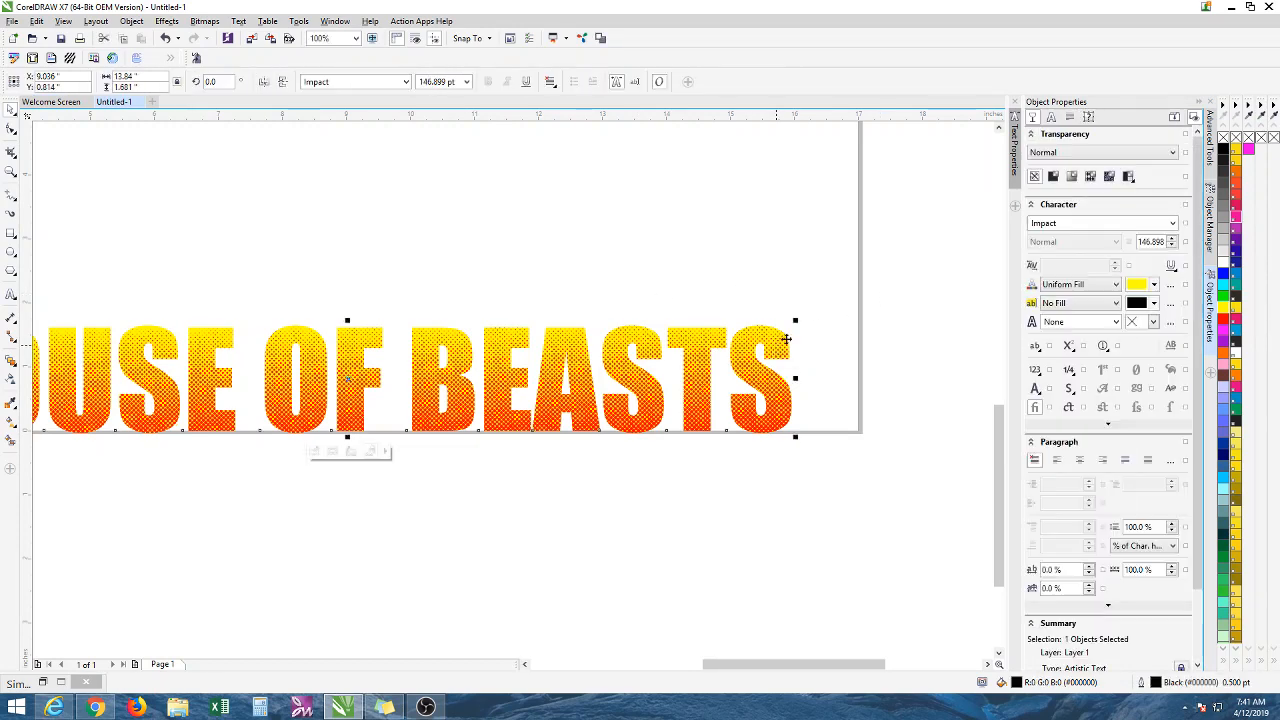
right_click(1222, 150)
scroll(768, 337, "up", 3)
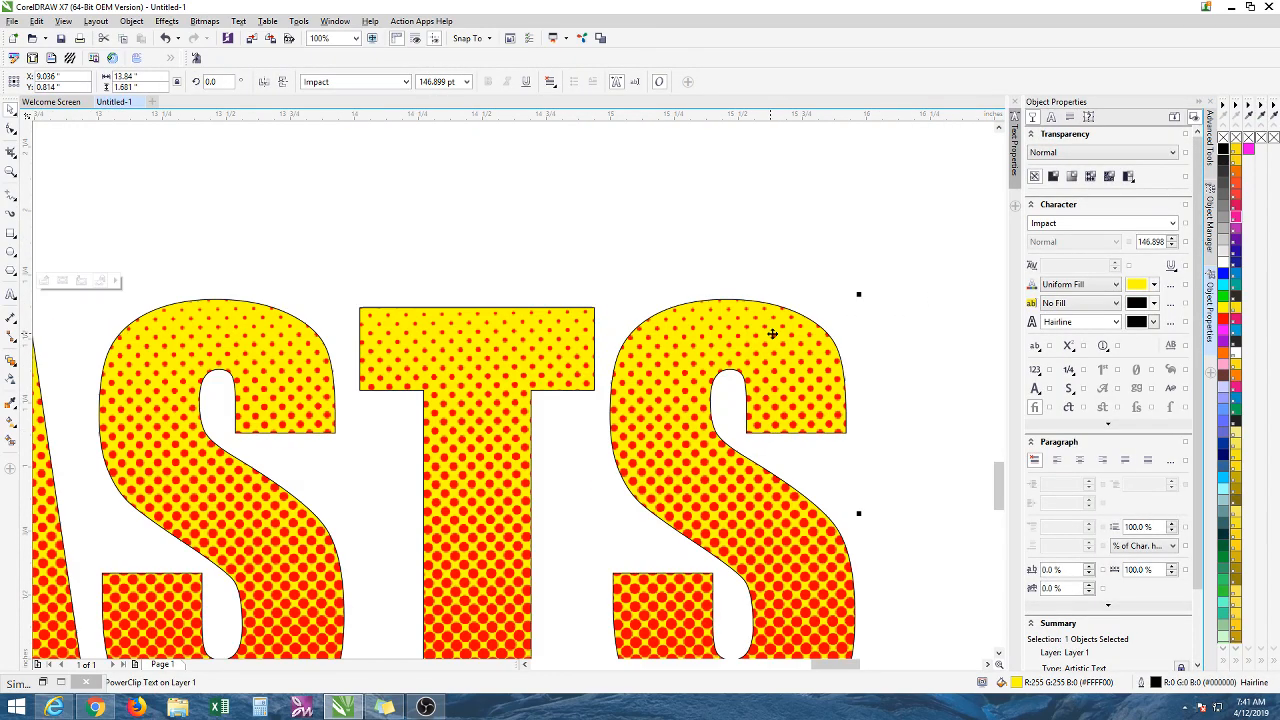
right_click(1221, 298)
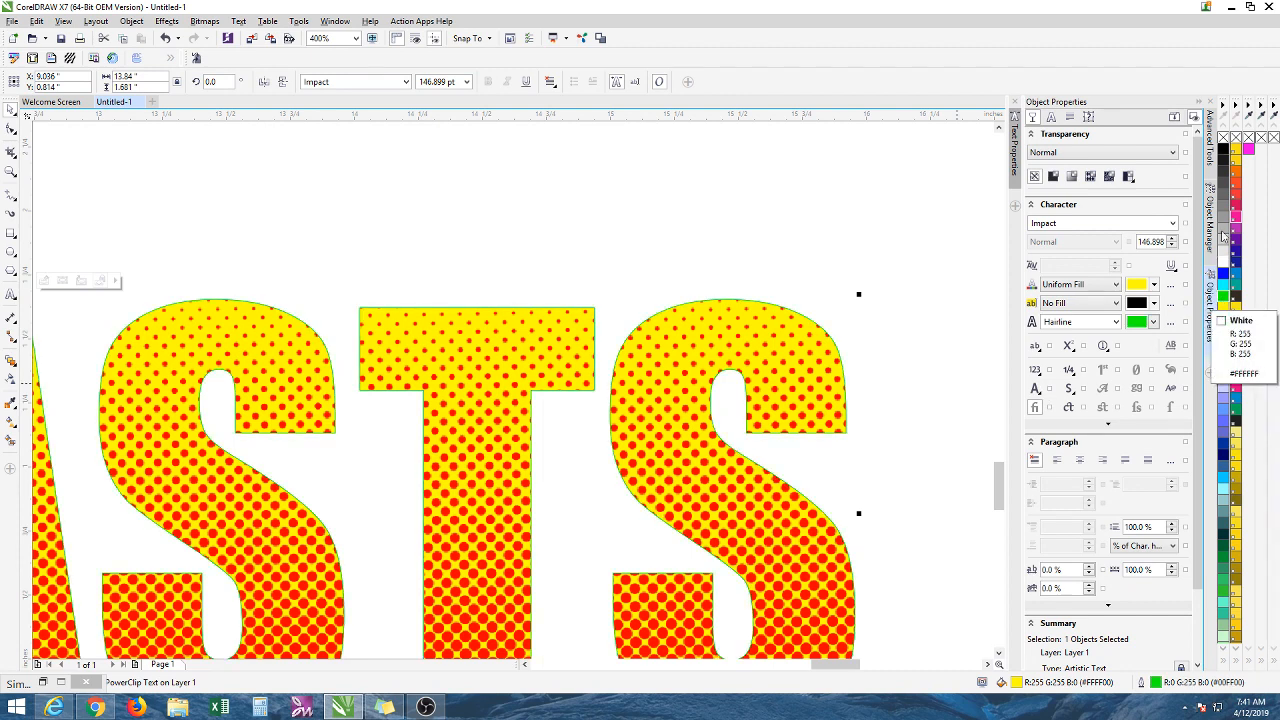
left_click(869, 421)
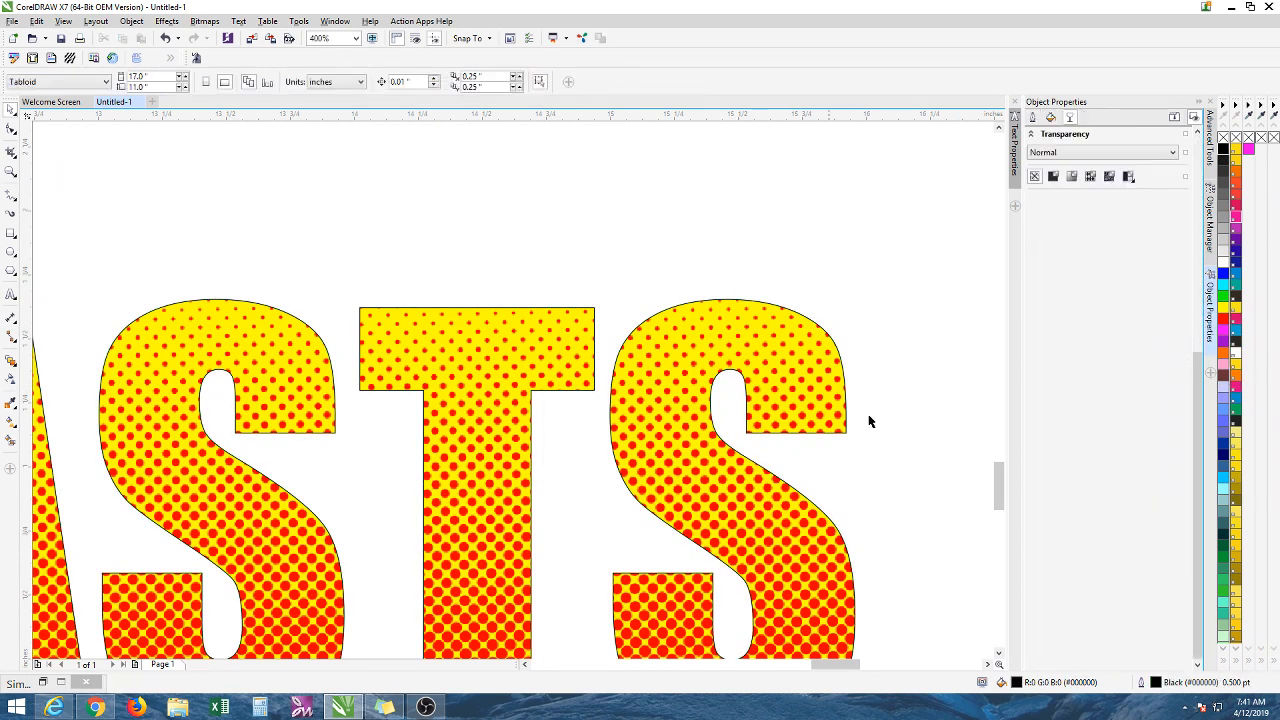
Set the yellow text's black outline to 2 pt wide and position it outside the letter edges.
left_click(816, 395)
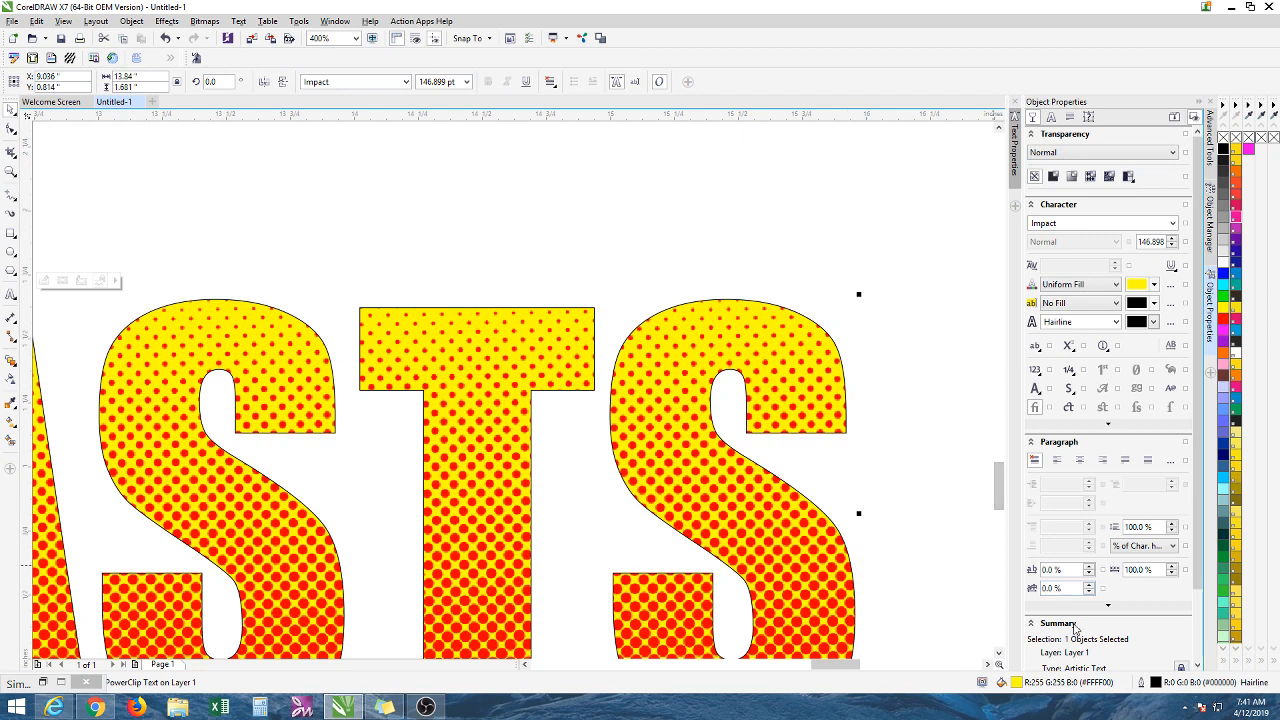
double_click(1156, 683)
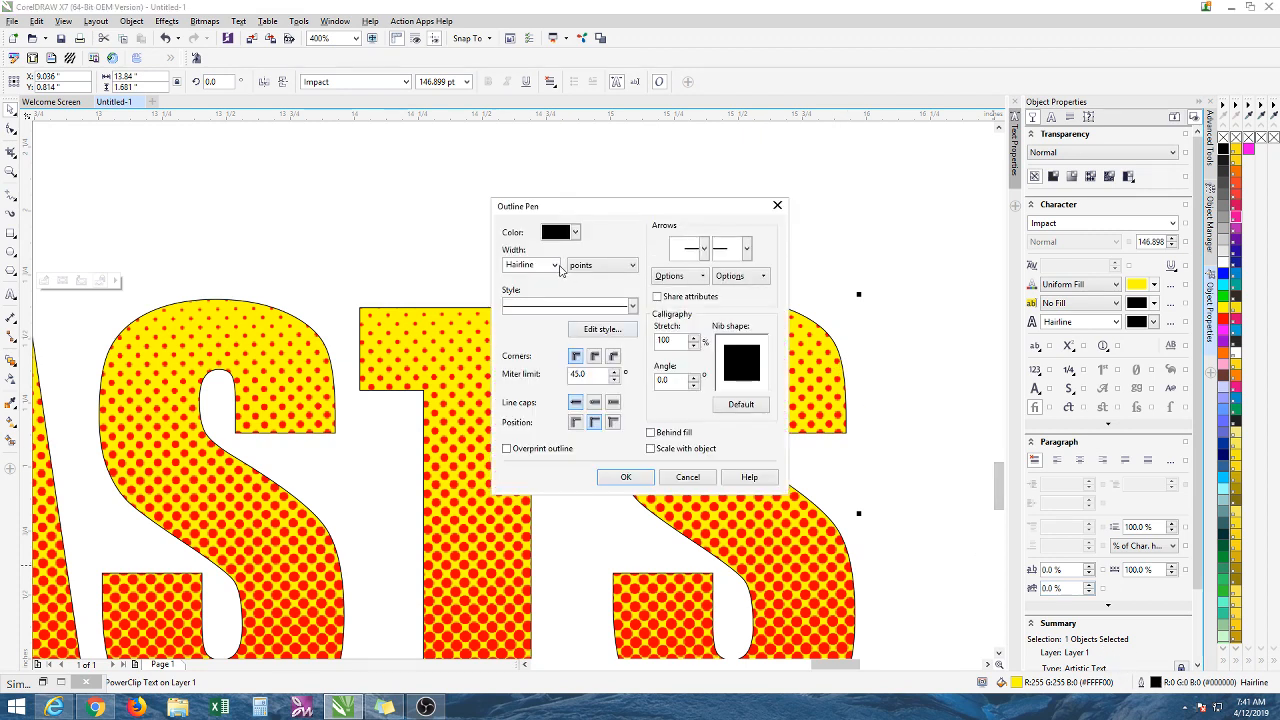
left_click(556, 265)
left_click(518, 345)
left_click(577, 423)
left_click(626, 477)
scroll(600, 385, "down", 5)
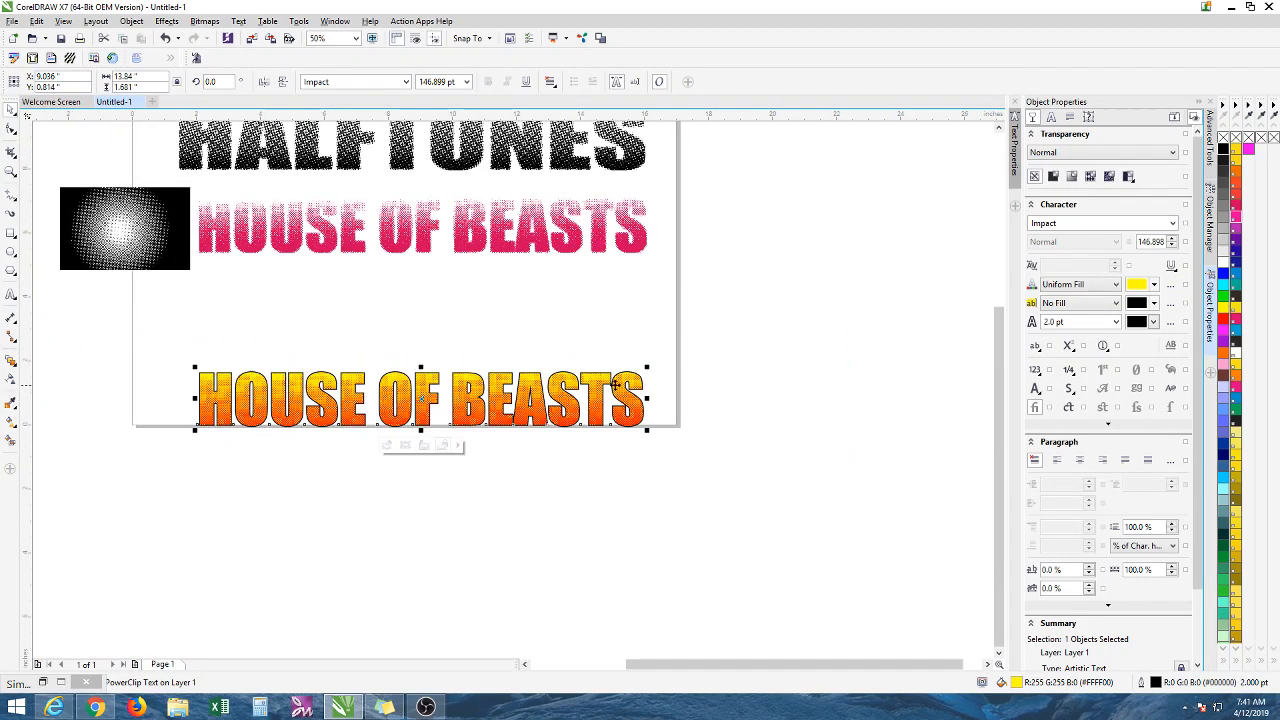
left_click(468, 340)
scroll(410, 395, "up", 2)
scroll(432, 331, "down", 2)
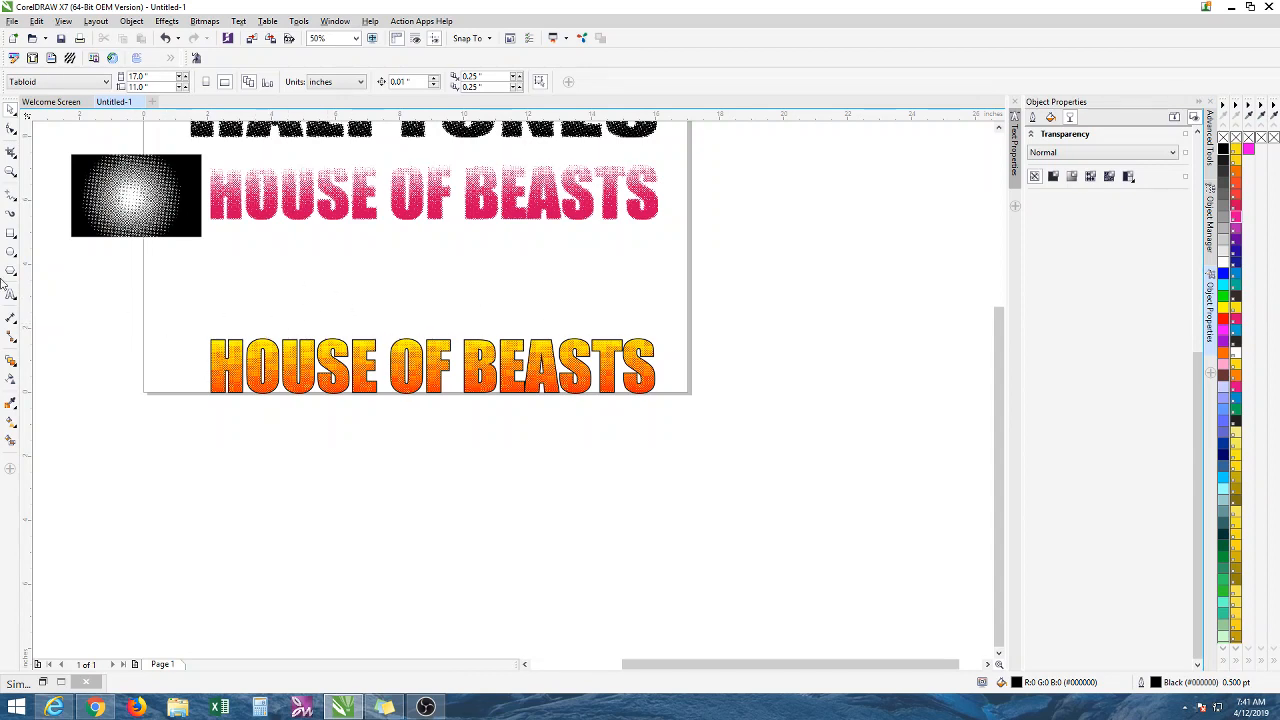
Draw a black rectangle about 18.4 by 4.1 inches around the yellow text and send it behind the text.
left_click(11, 233)
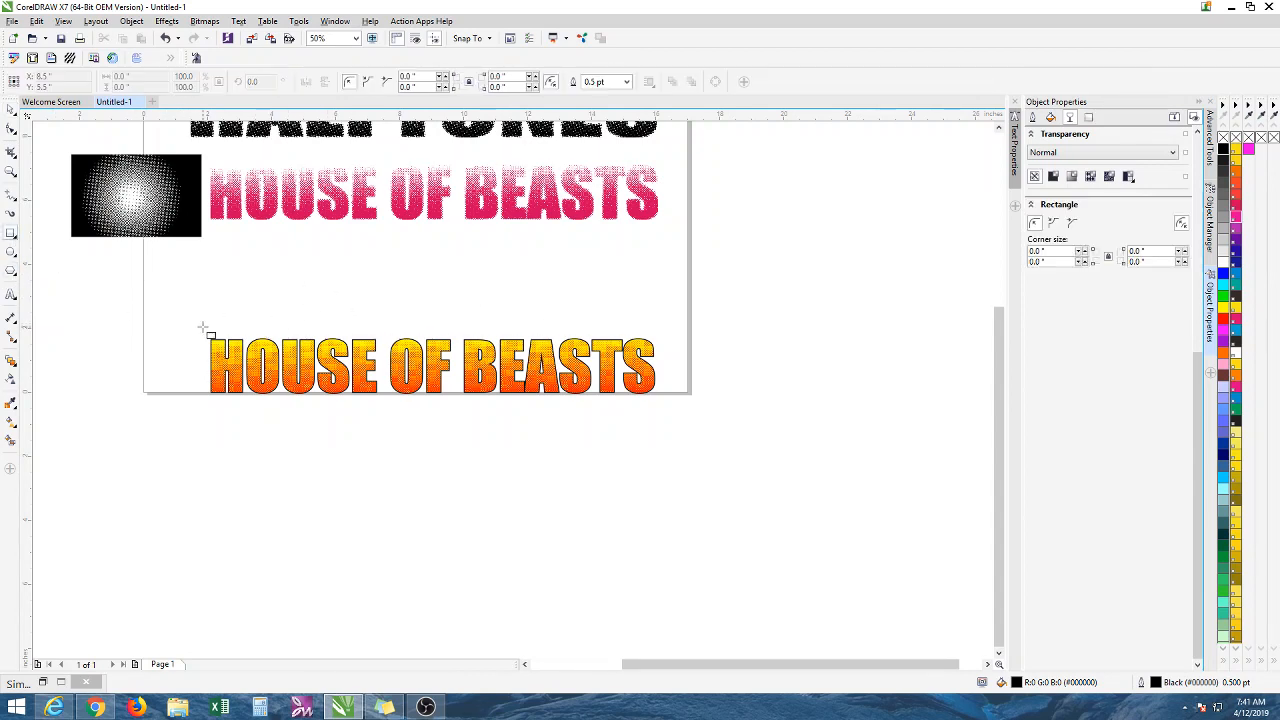
left_click_drag(141, 303, 733, 436)
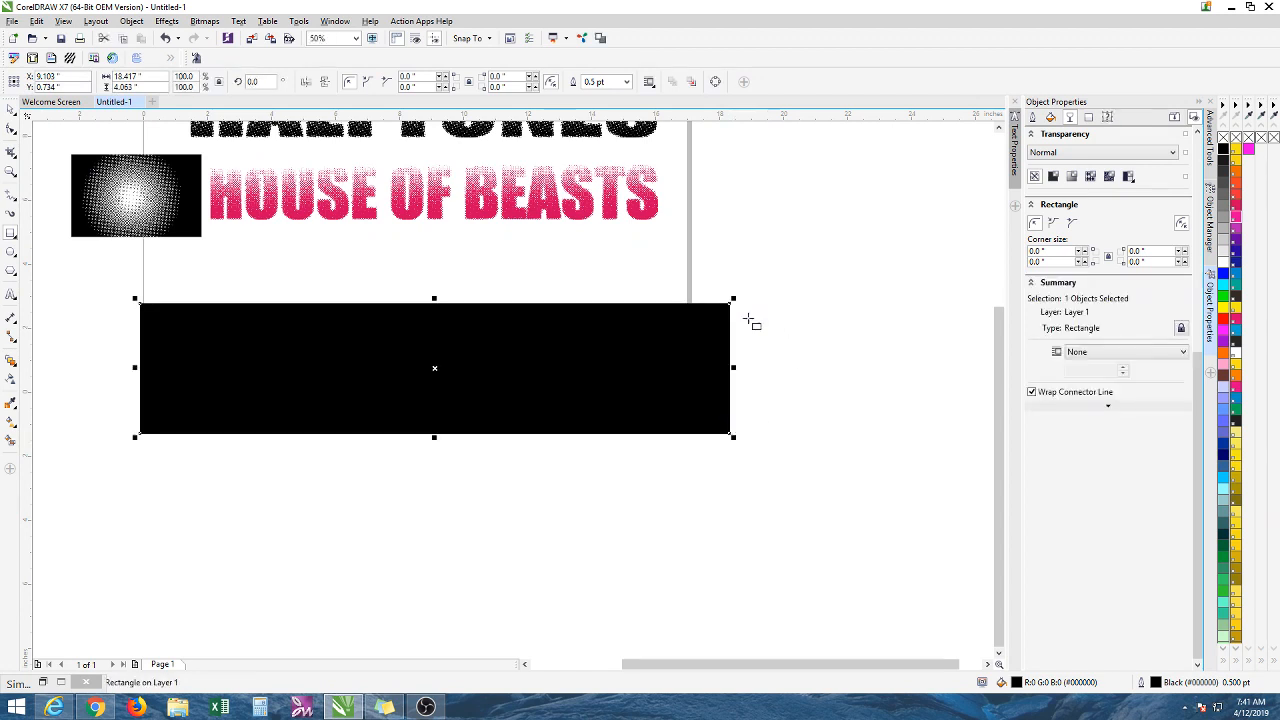
right_click(733, 329)
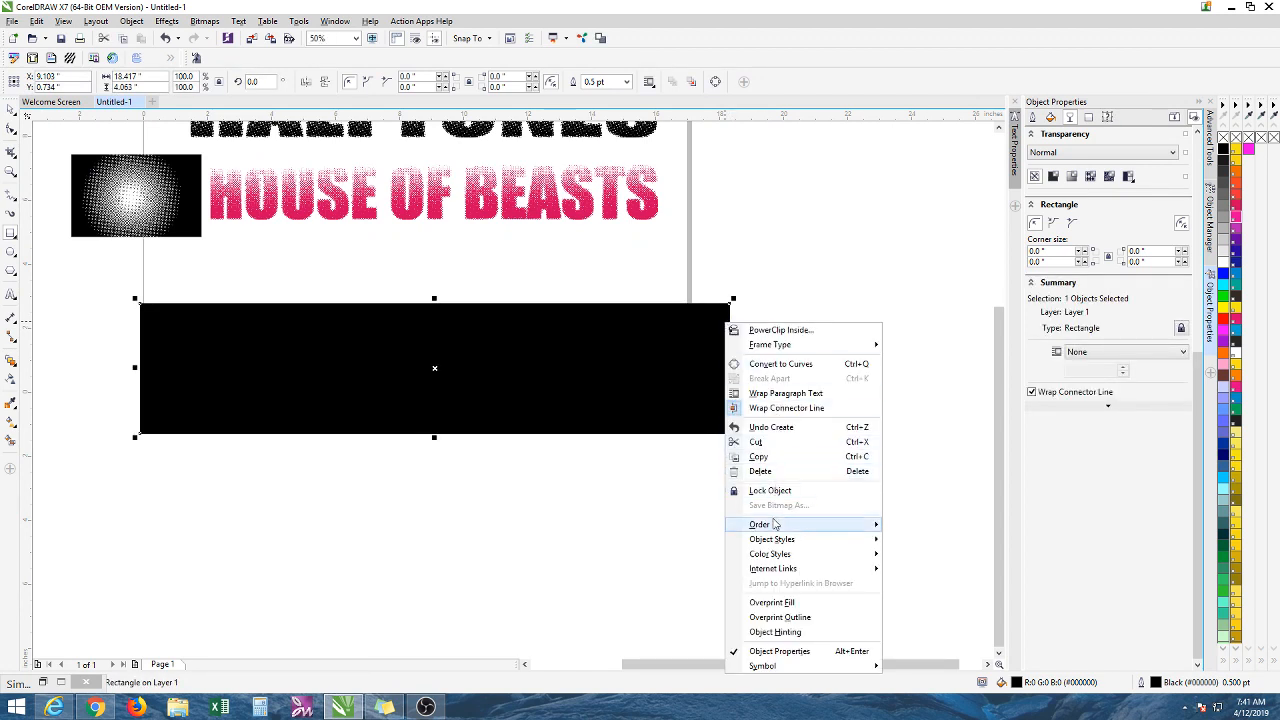
mouse_move(870, 533)
left_click(910, 540)
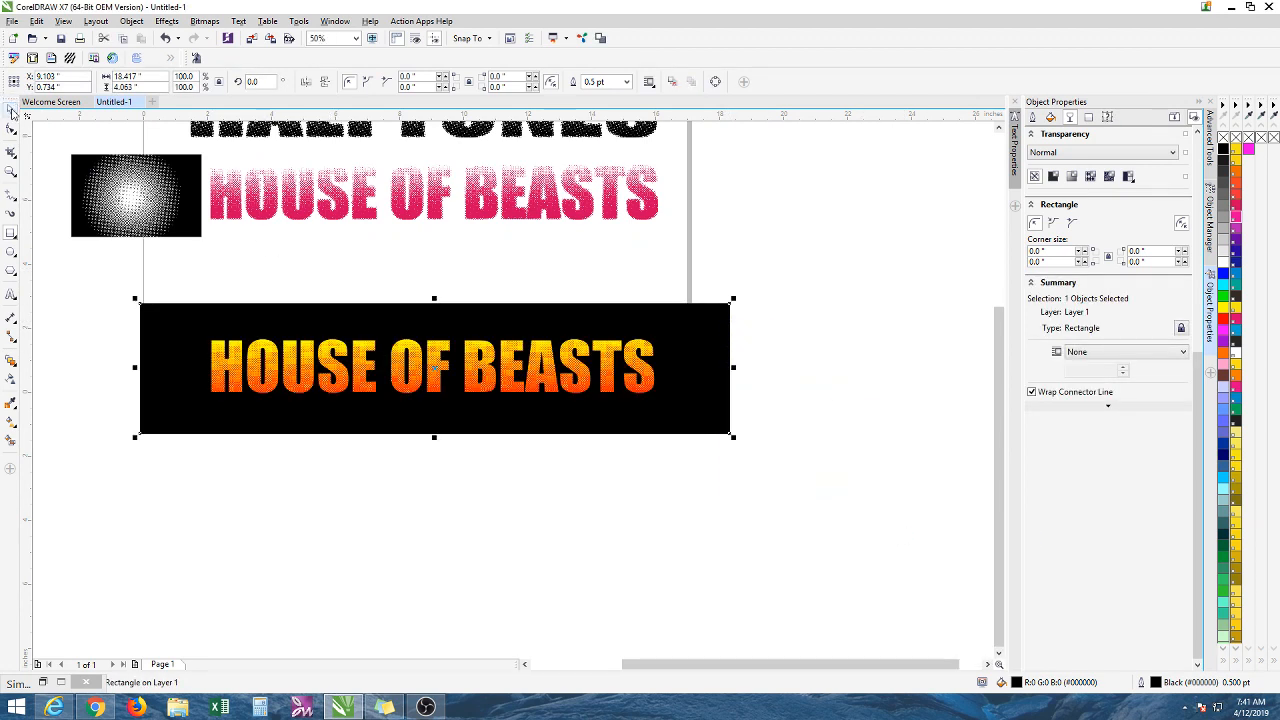
left_click(539, 287)
scroll(565, 358, "up", 1)
scroll(565, 357, "down", 1)
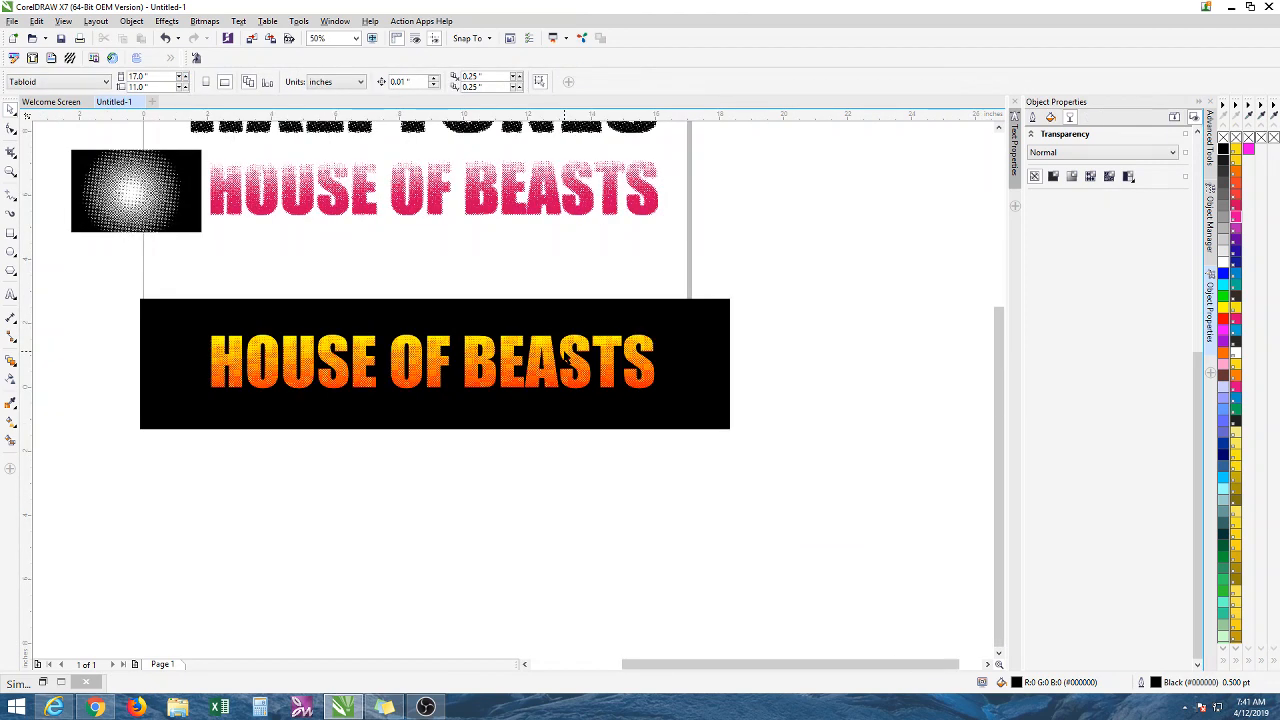
Recolor the black background rectangle to dark grey (R:102 G:102 B:102).
left_click(541, 350)
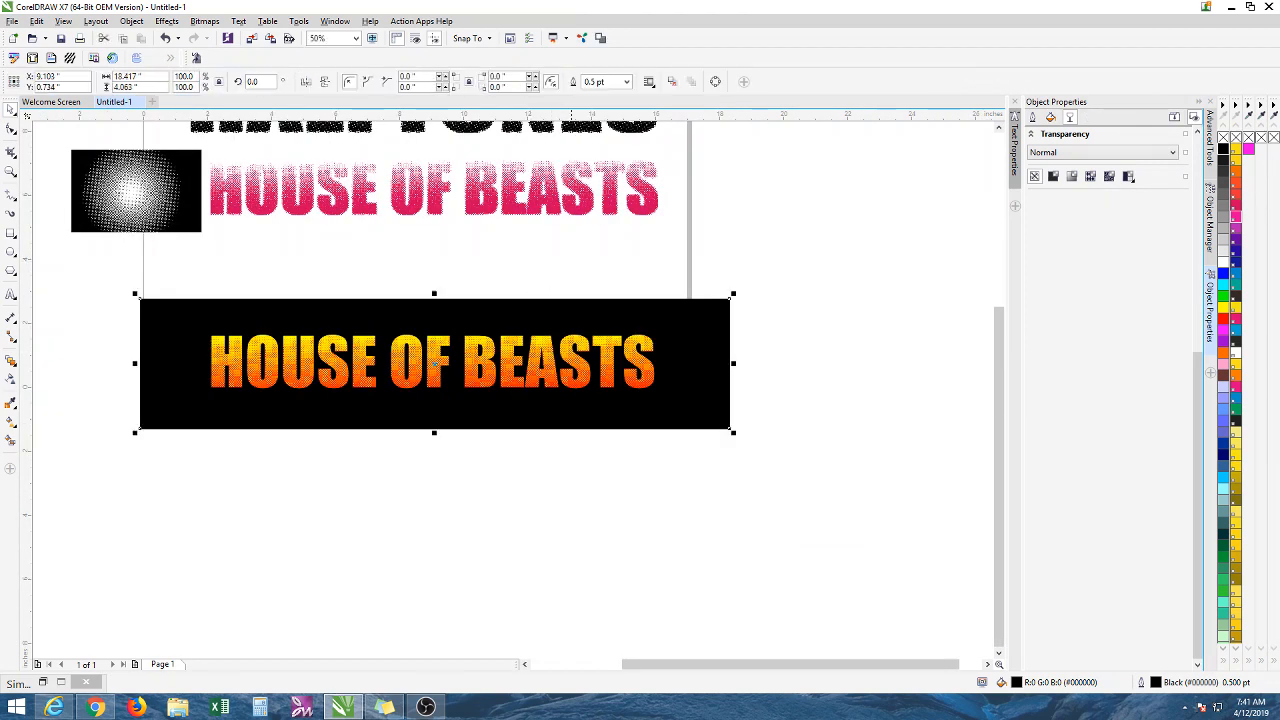
left_click(1225, 208)
left_click(1226, 203)
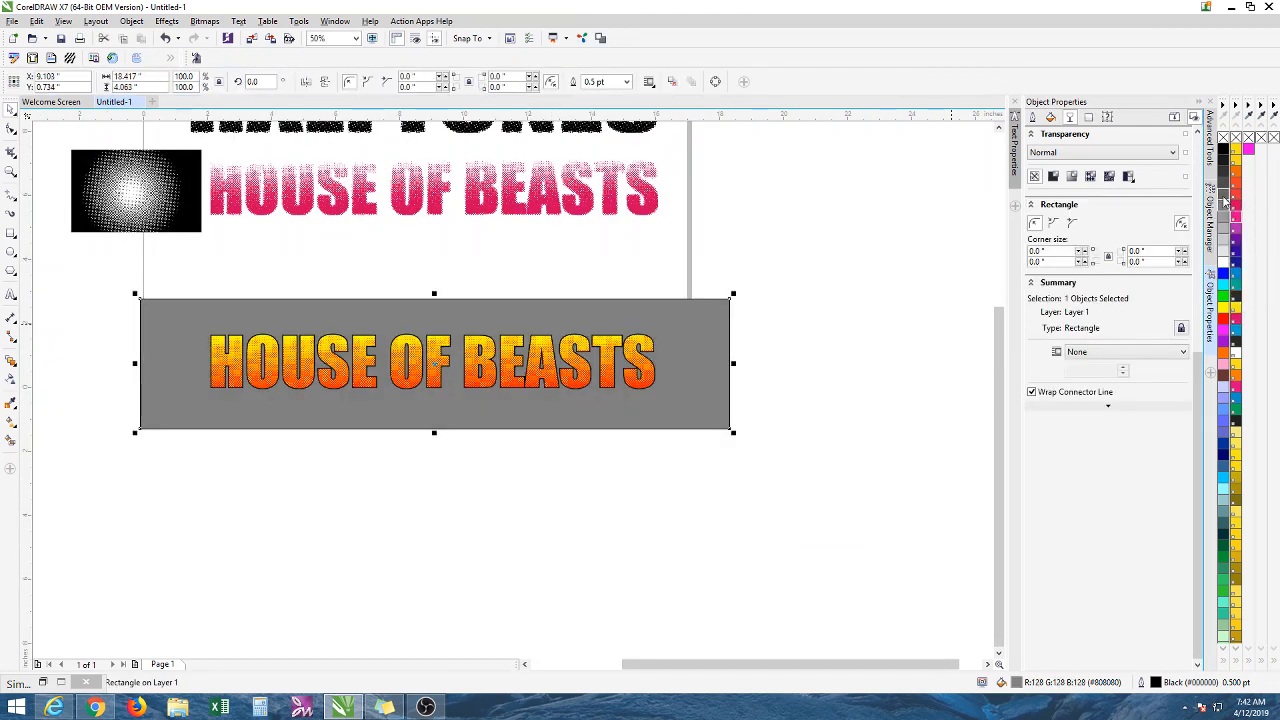
scroll(510, 352, "up", 2)
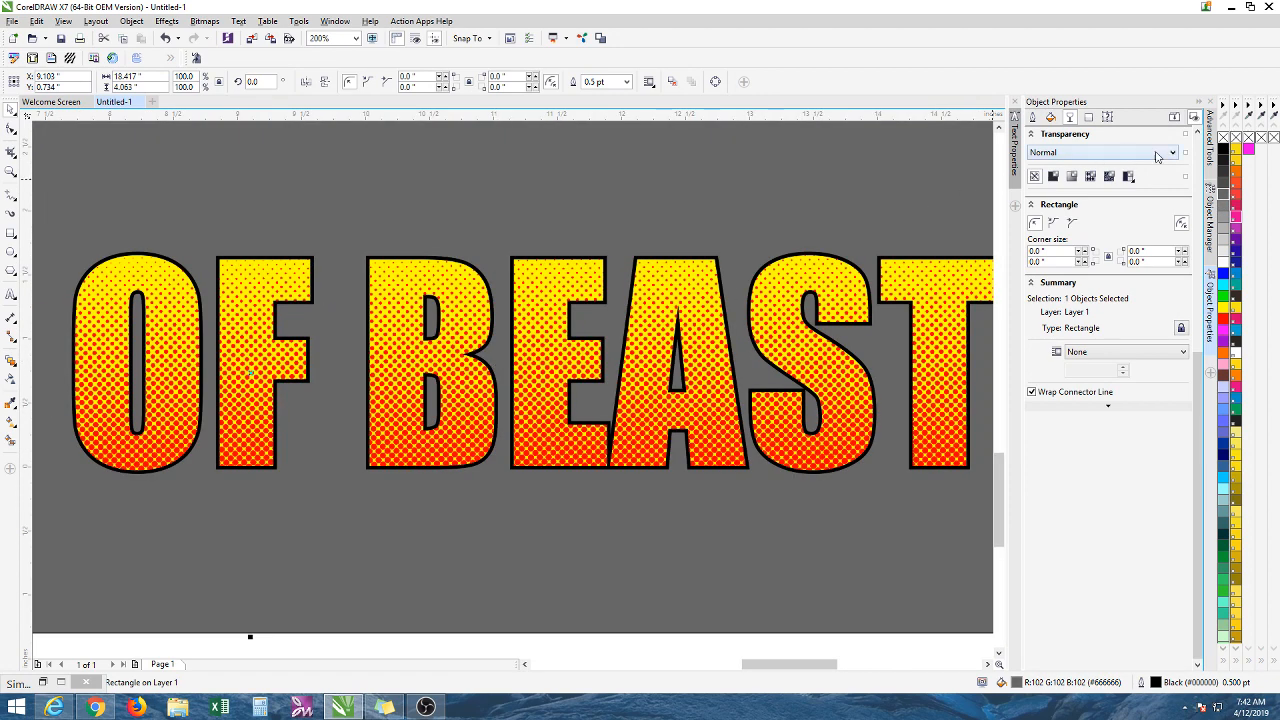
Try orange, blue (R:0 G:0 B:255), yellow (R:255 G:255 B:0) and pink (R:255 G:153 B:204) fills on the background rectangle.
left_click(1221, 180)
left_click(1222, 182)
left_click(1236, 172)
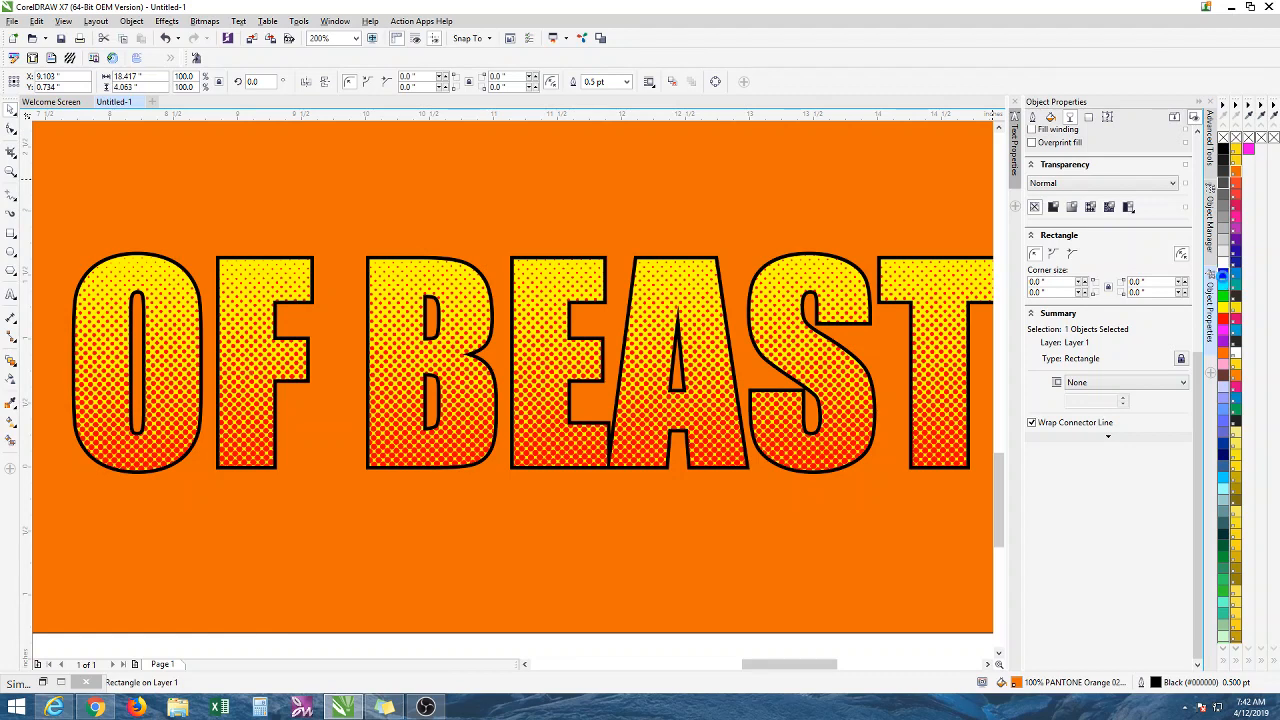
left_click(1223, 273)
scroll(727, 280, "down", 1)
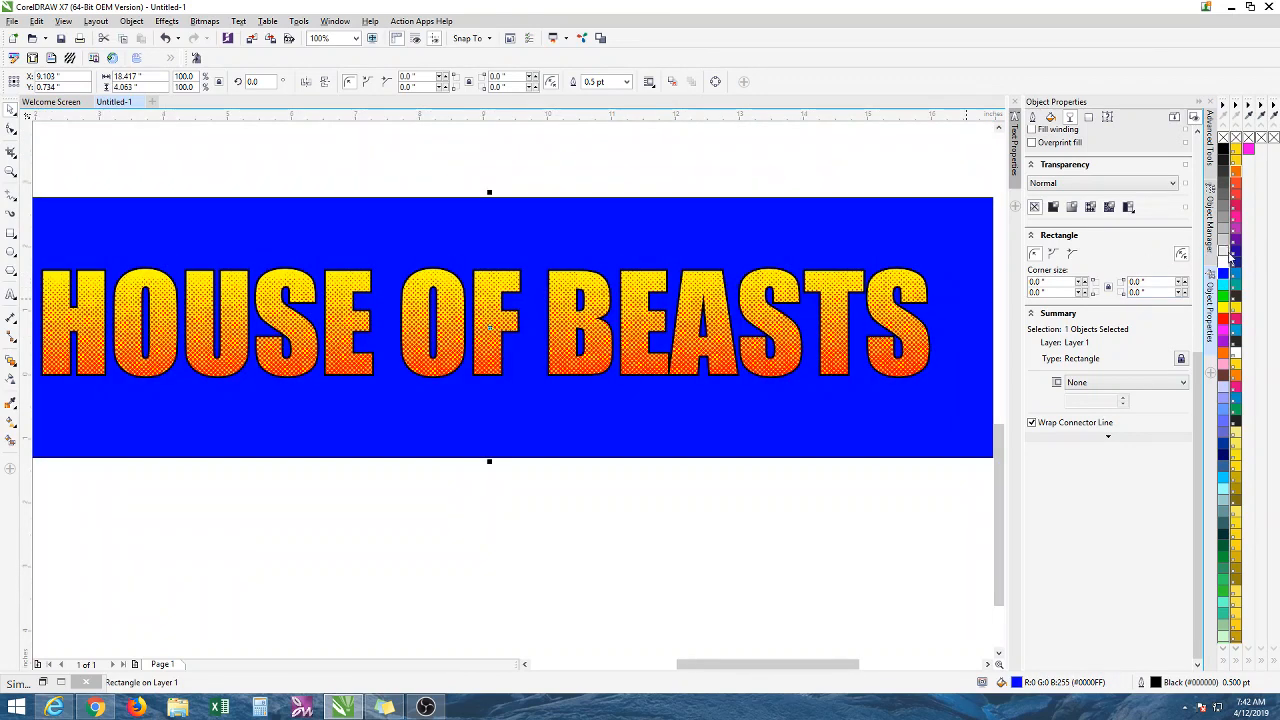
left_click(1224, 298)
left_click(1226, 316)
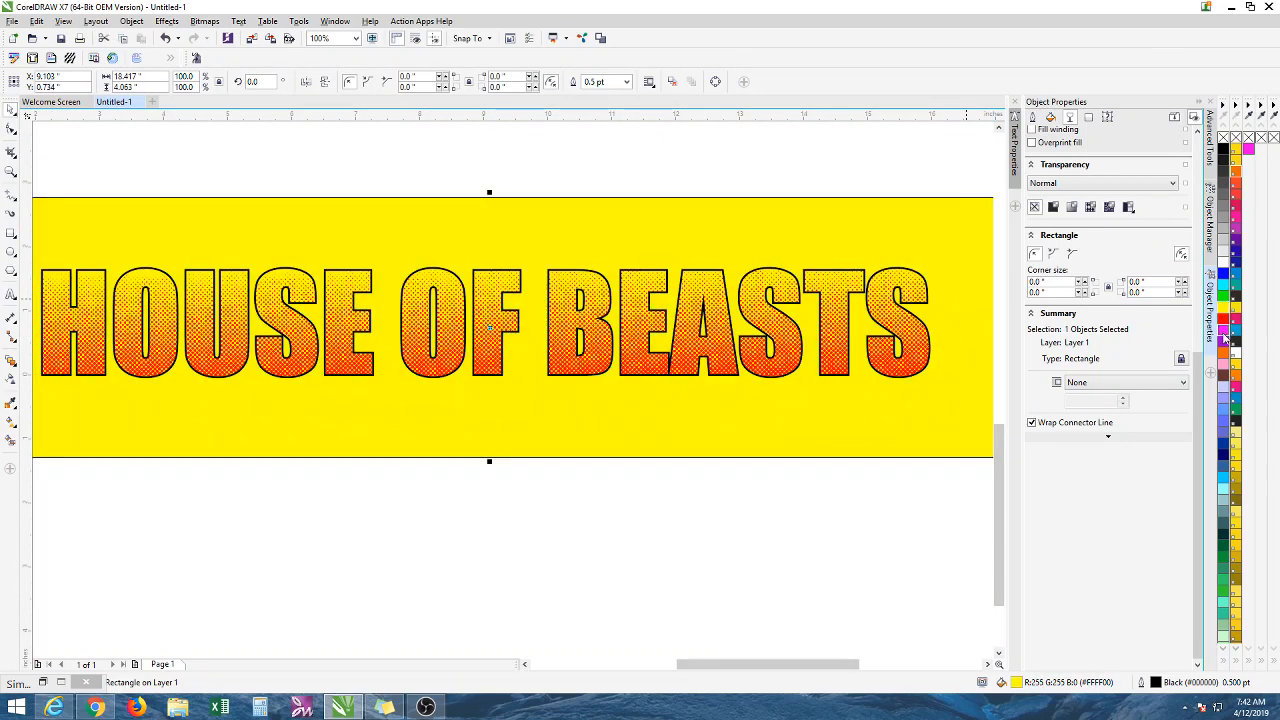
left_click(1224, 338)
left_click(1224, 352)
left_click(1226, 371)
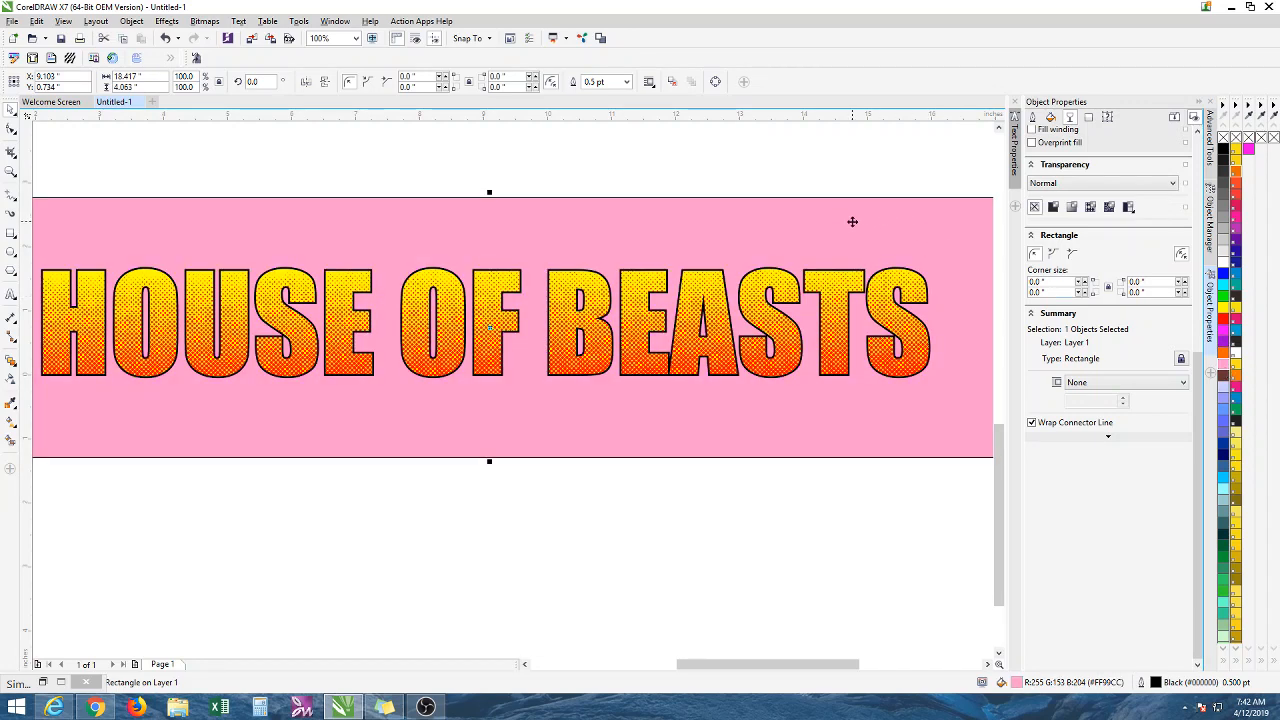
Try PANTONE Process Yellow, grey (R:128 G:128 B:128), PANTONE Rhodamine and PANTONE Violet C fills on the background rectangle.
left_click(1237, 314)
left_click(1224, 304)
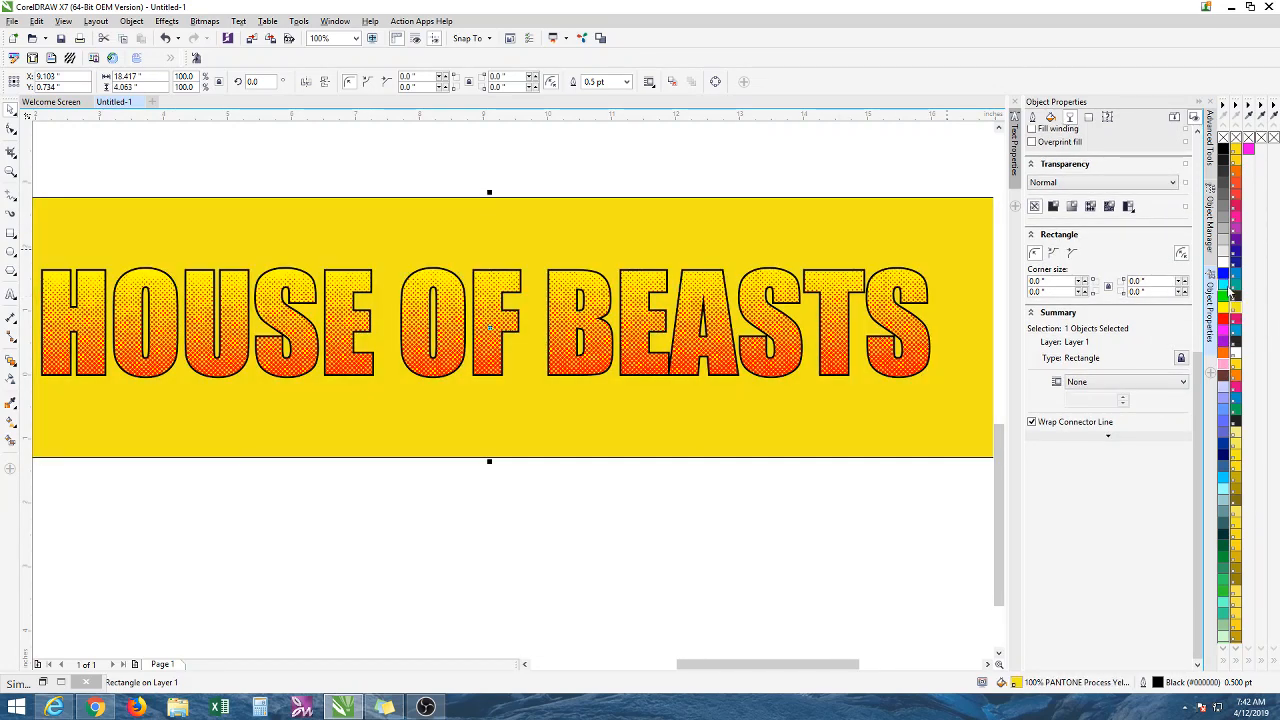
left_click(1225, 210)
left_click(1225, 214)
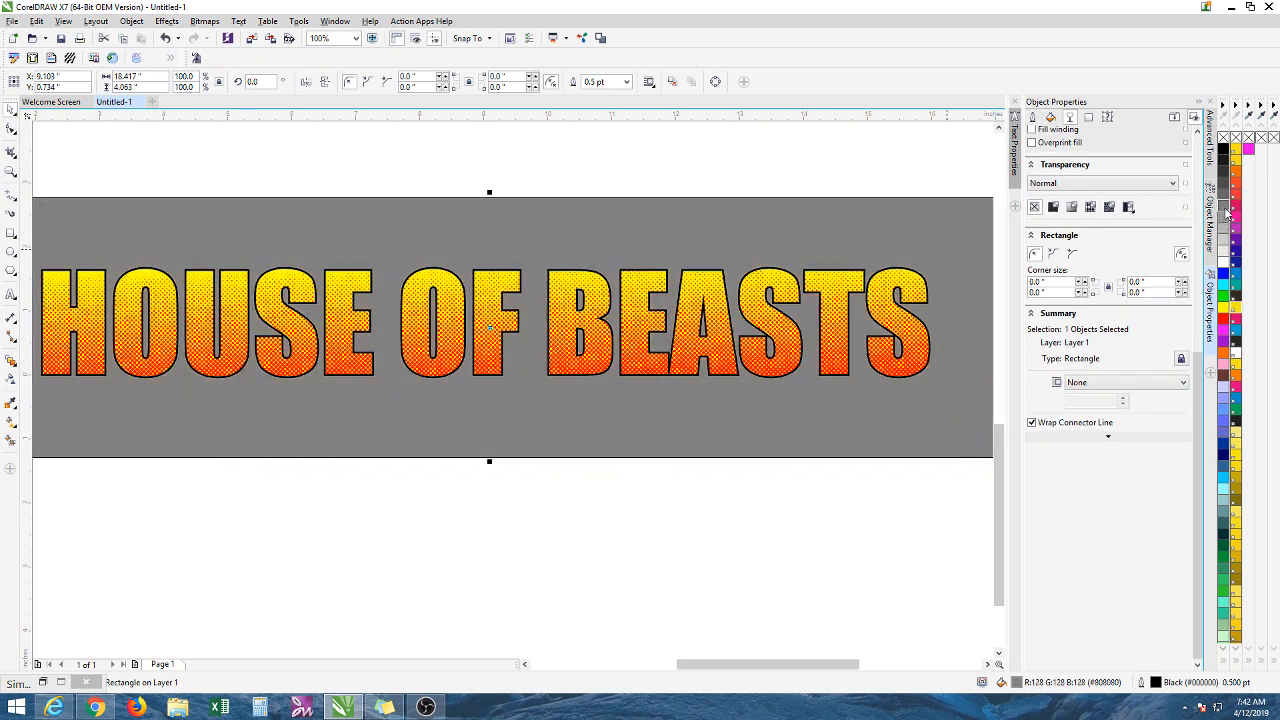
left_click(1238, 213)
left_click(1238, 226)
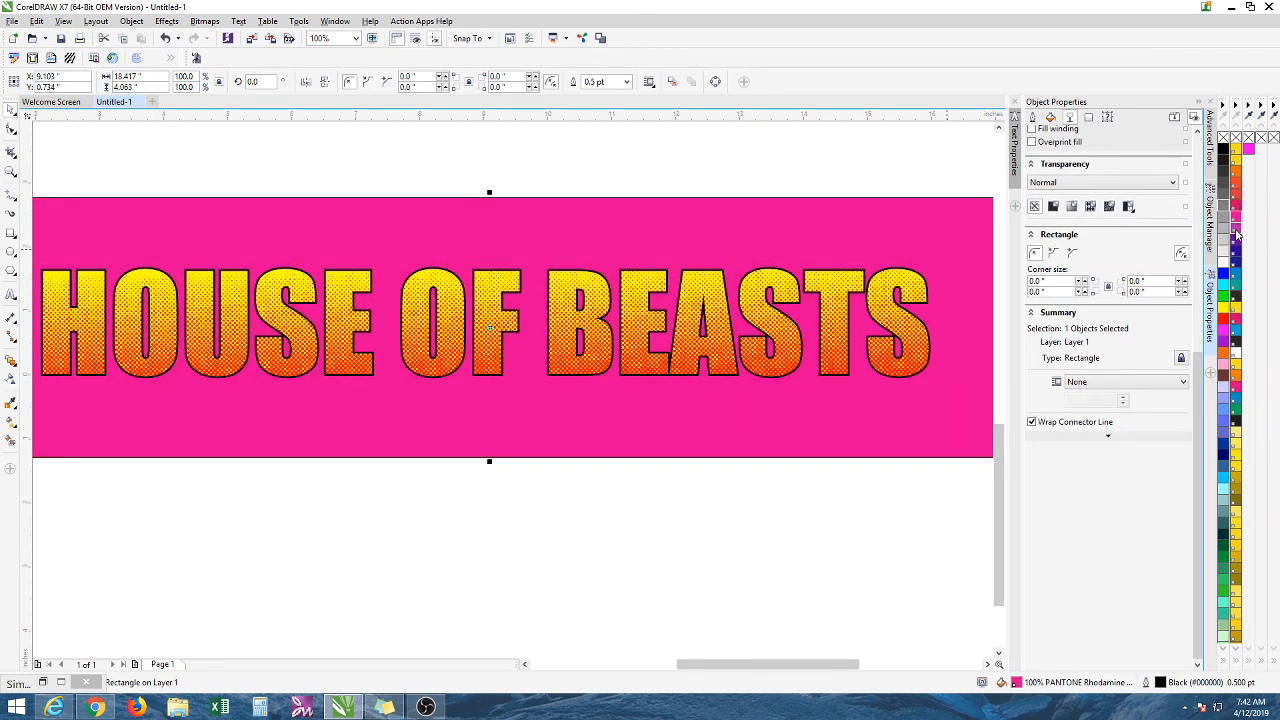
left_click(1238, 236)
left_click(1238, 248)
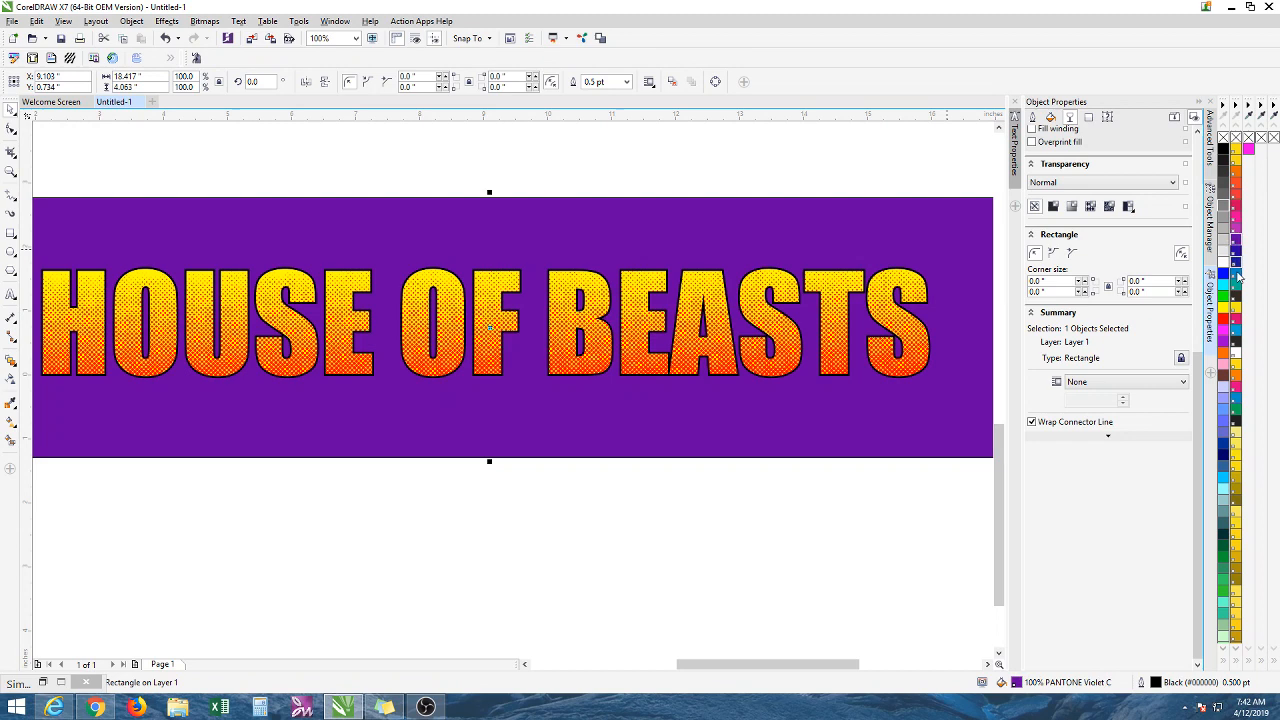
Return the background rectangle to a grey fill, settling on R:102 G:102 B:102.
left_click(1224, 214)
scroll(686, 283, "down", 2)
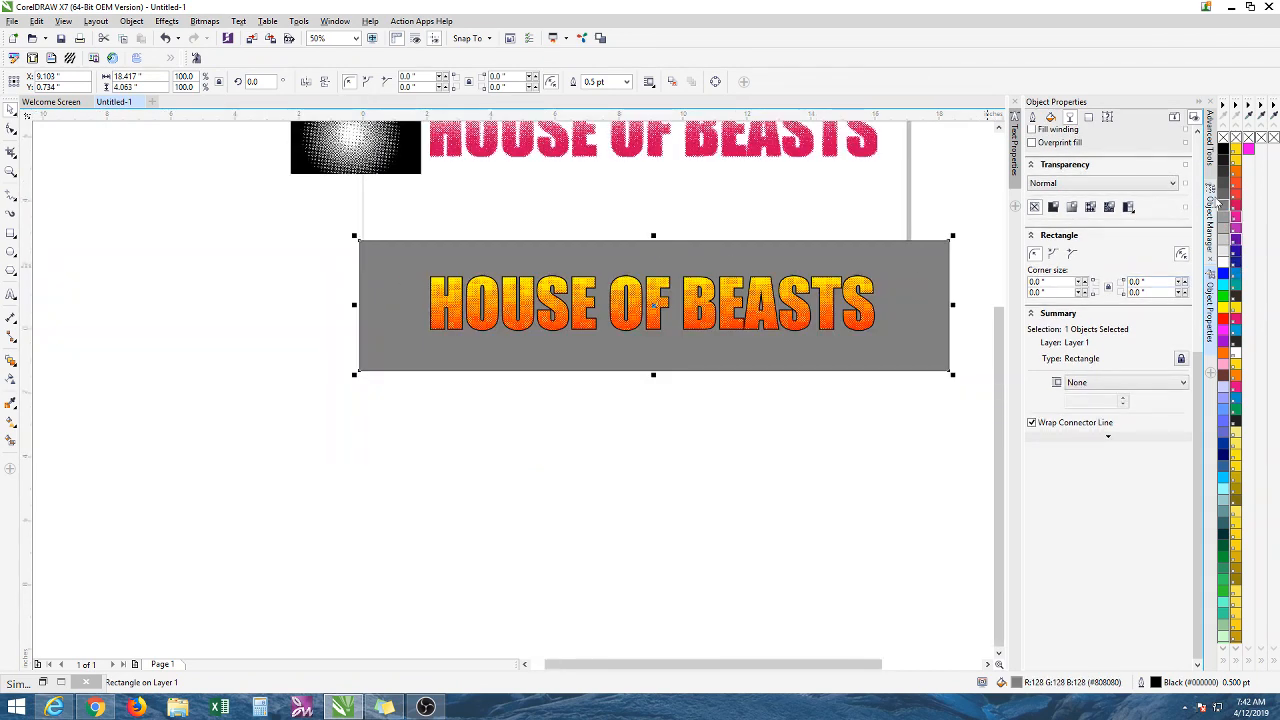
left_click(1223, 194)
scroll(757, 193, "up", 1)
scroll(688, 252, "down", 1)
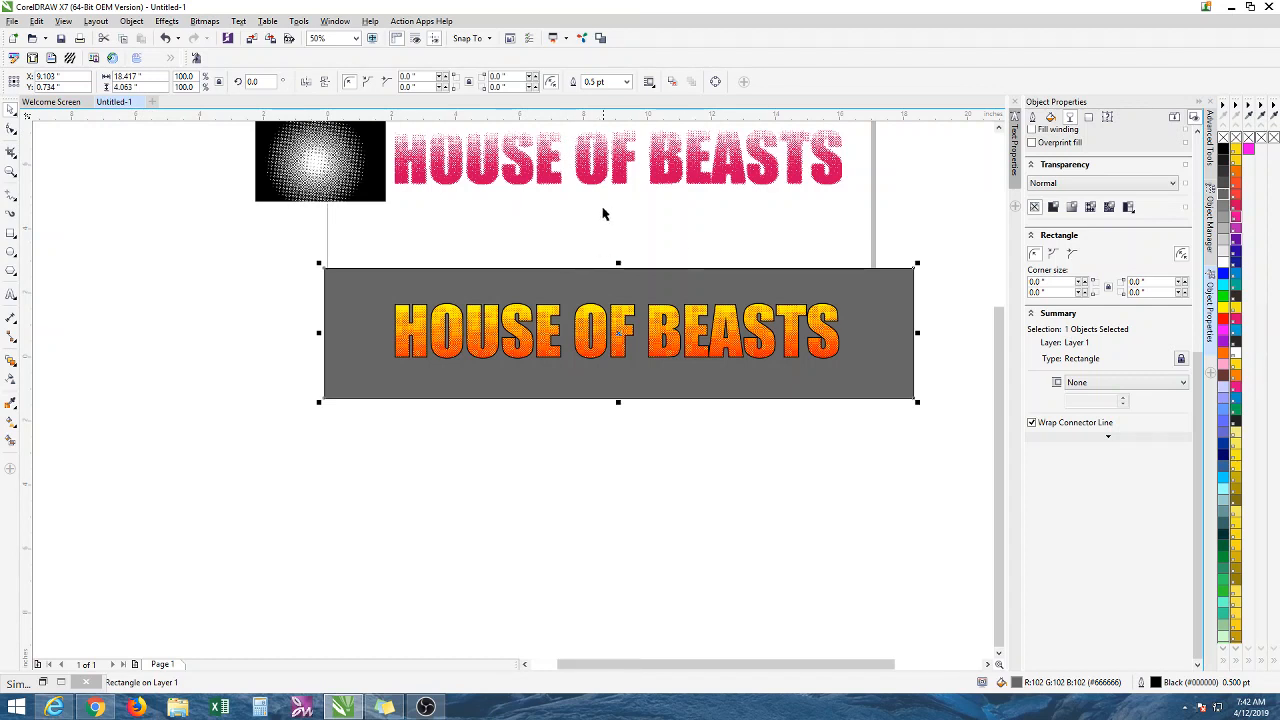
Move the white halftone circle onto the grey rectangle at the first letter H, and delete the circle's former black backing rectangle.
left_click(485, 234)
left_click(589, 312)
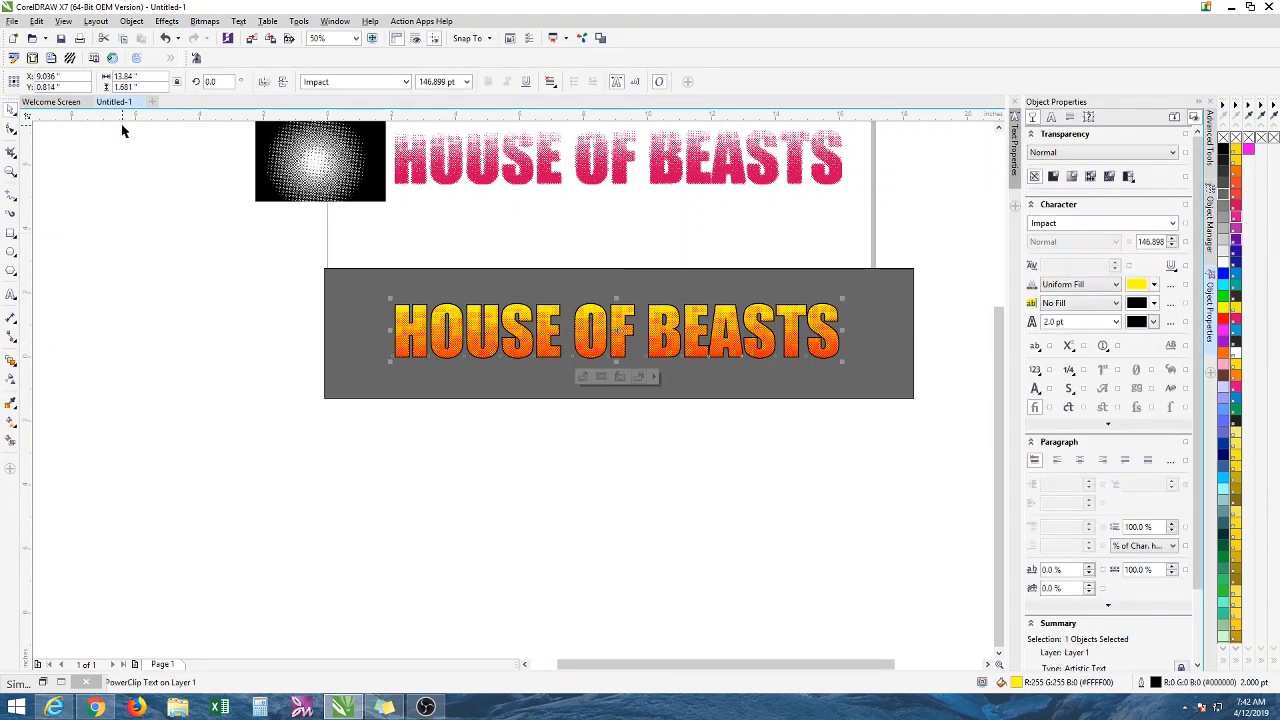
left_click(348, 186)
left_click_drag(311, 190, 395, 326)
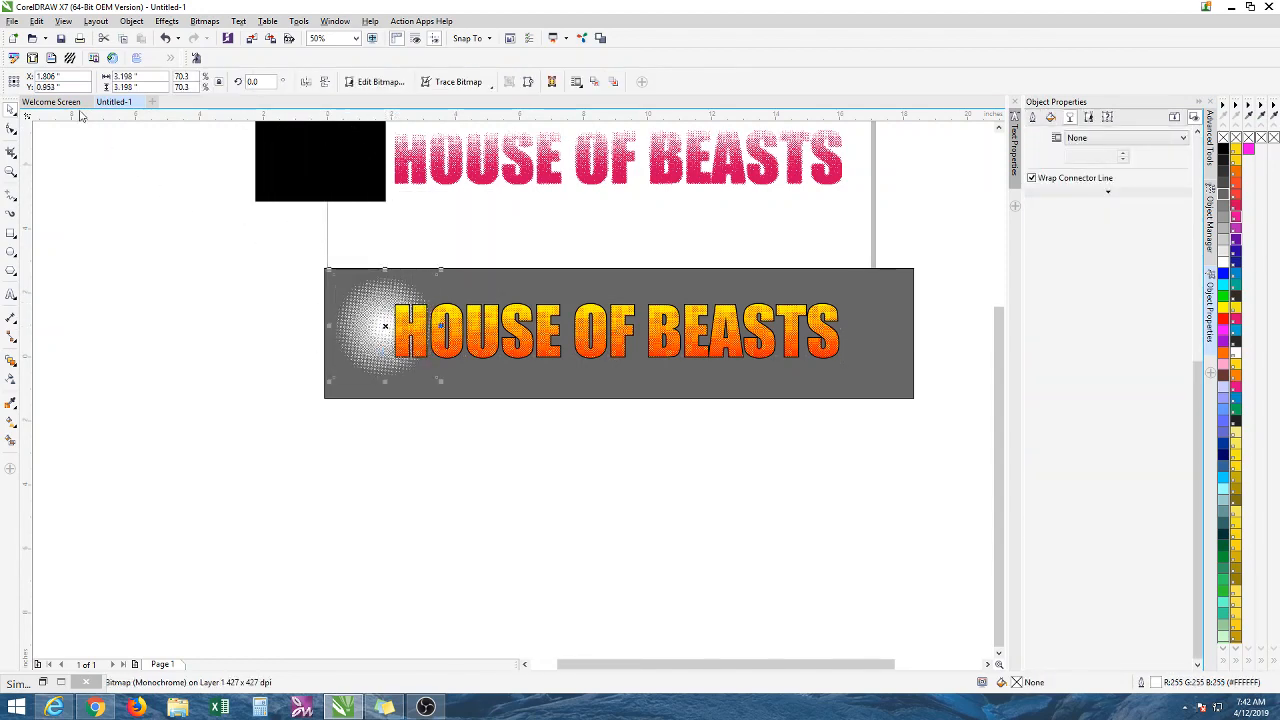
left_click_drag(320, 161, 300, 218)
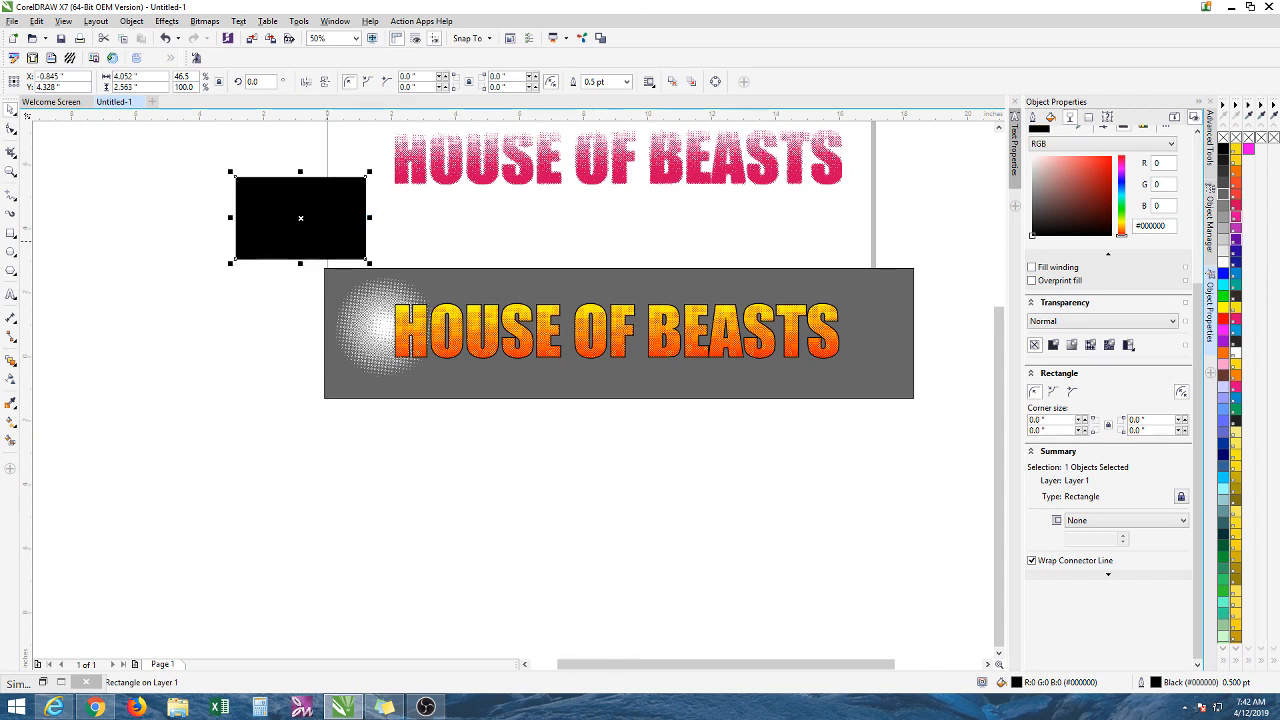
key("Delete")
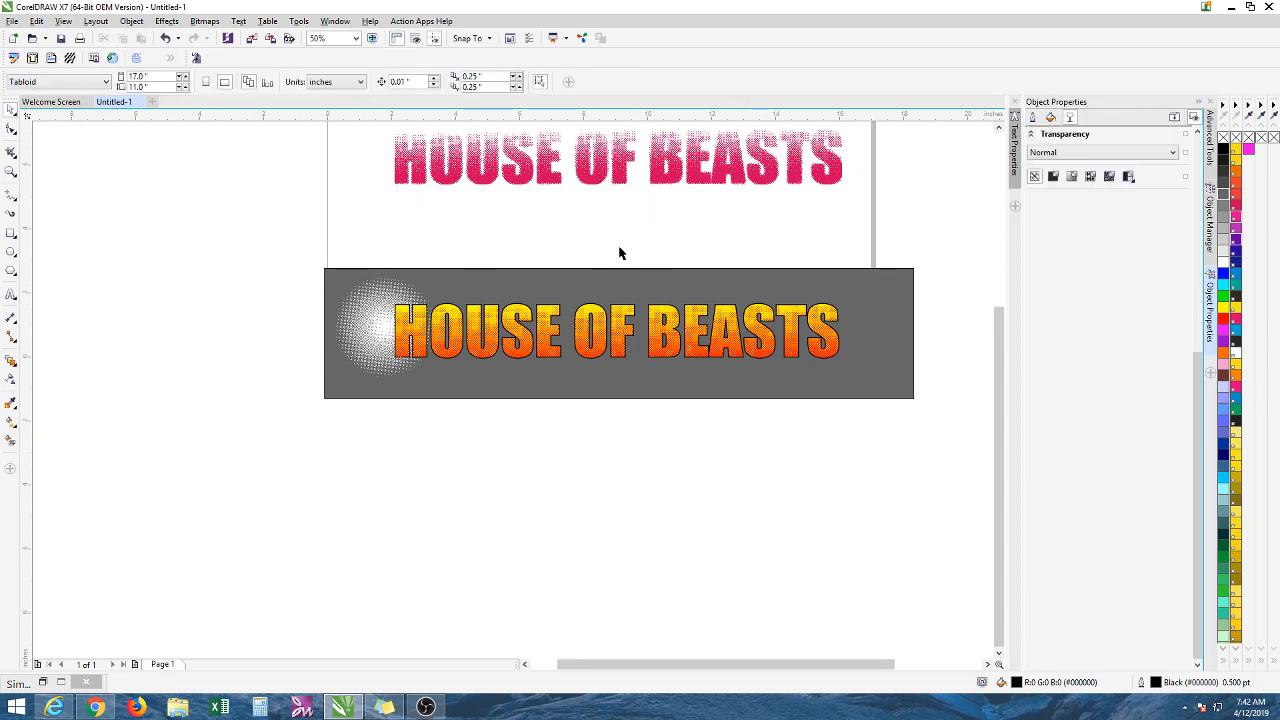
Move the pink HOUSE OF BEASTS bitmap down to just above the grey rectangle, and the black HALFTONES bitmap directly above it.
left_click_drag(607, 176, 614, 244)
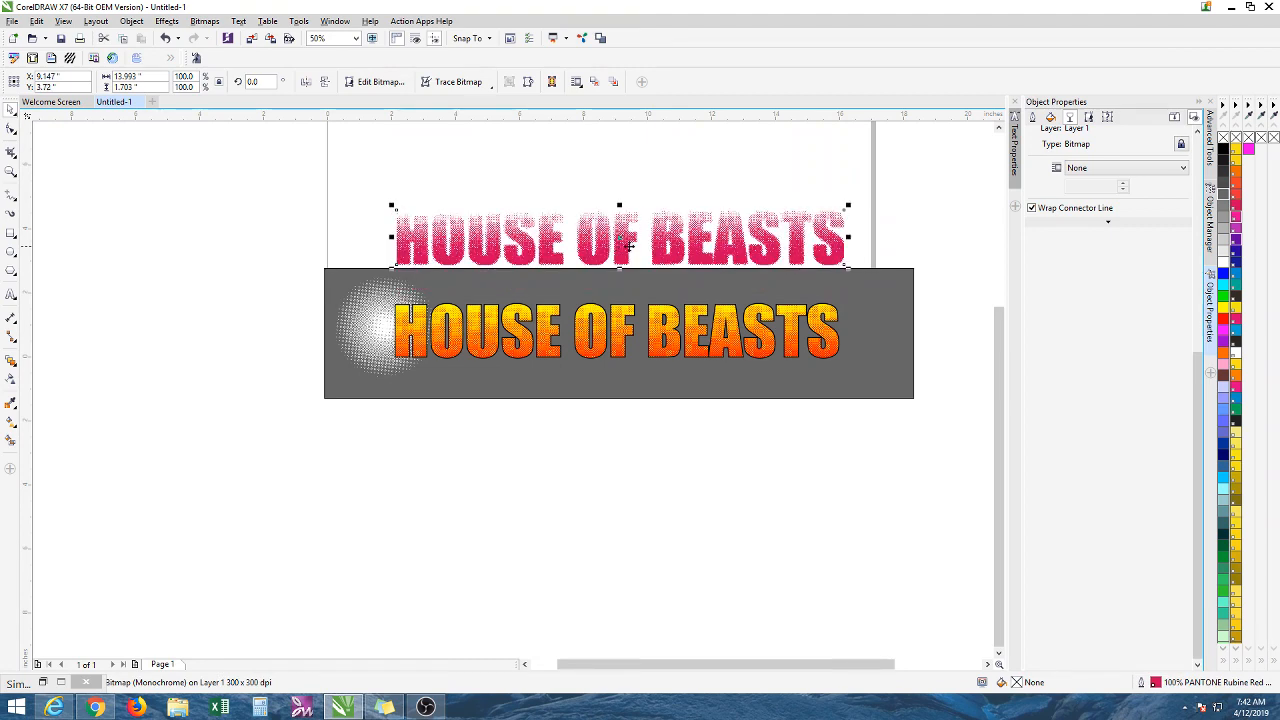
scroll(519, 206, "down", 1)
scroll(513, 182, "up", 1)
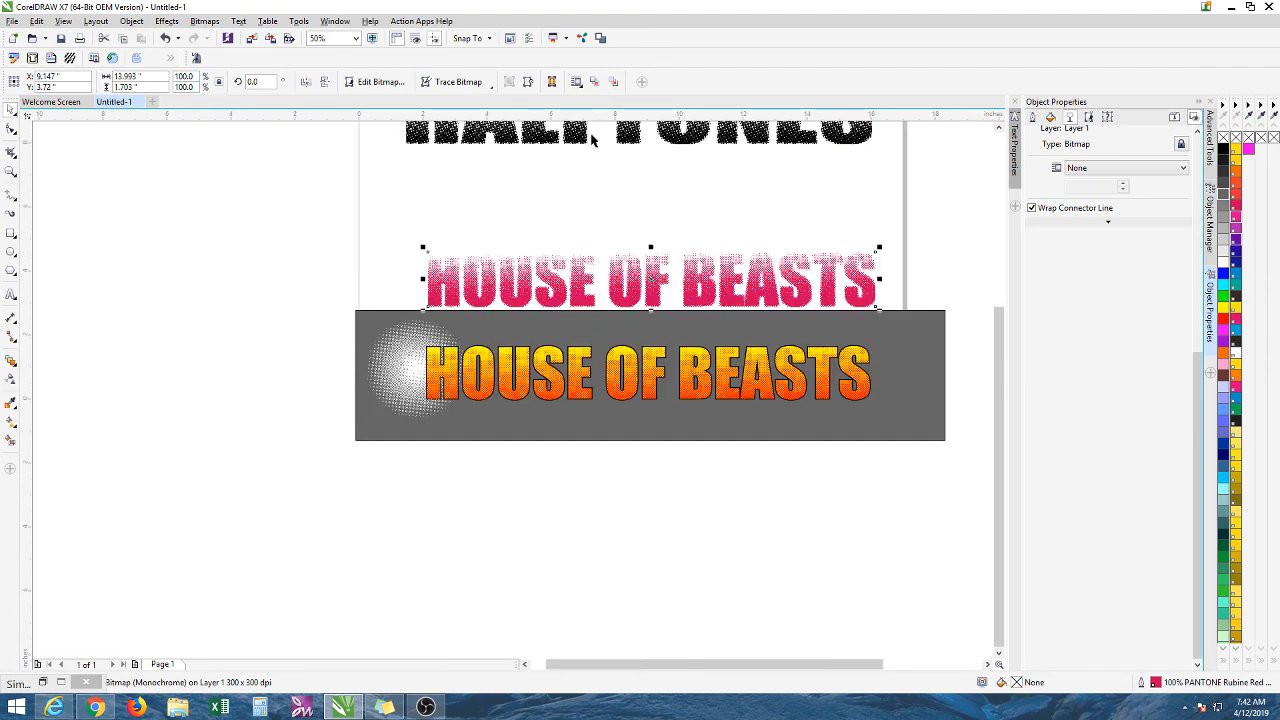
left_click_drag(548, 140, 548, 244)
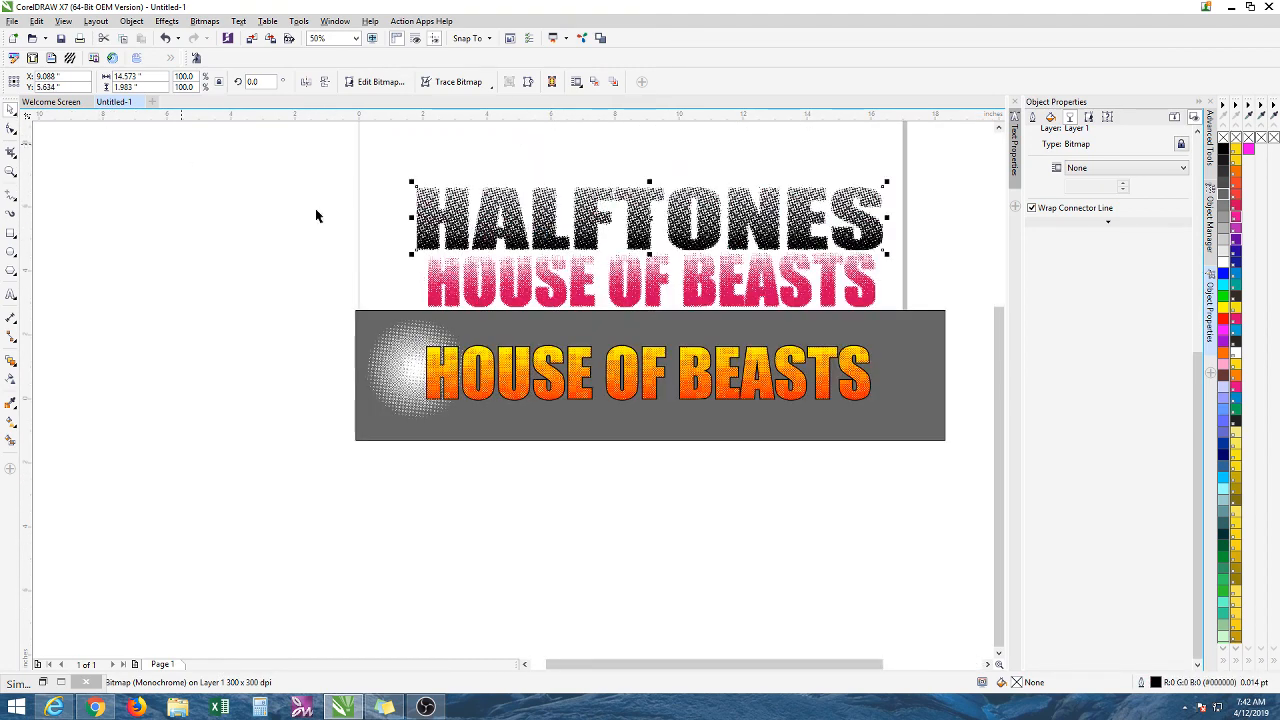